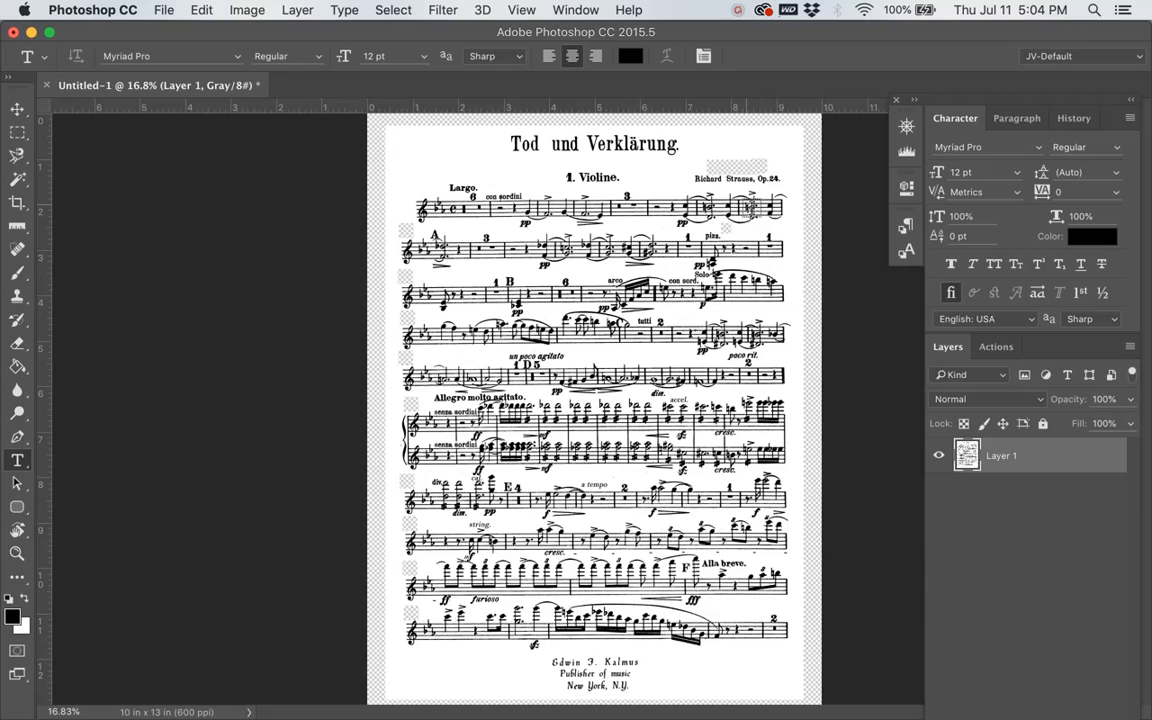
pyautogui.click(580, 12)
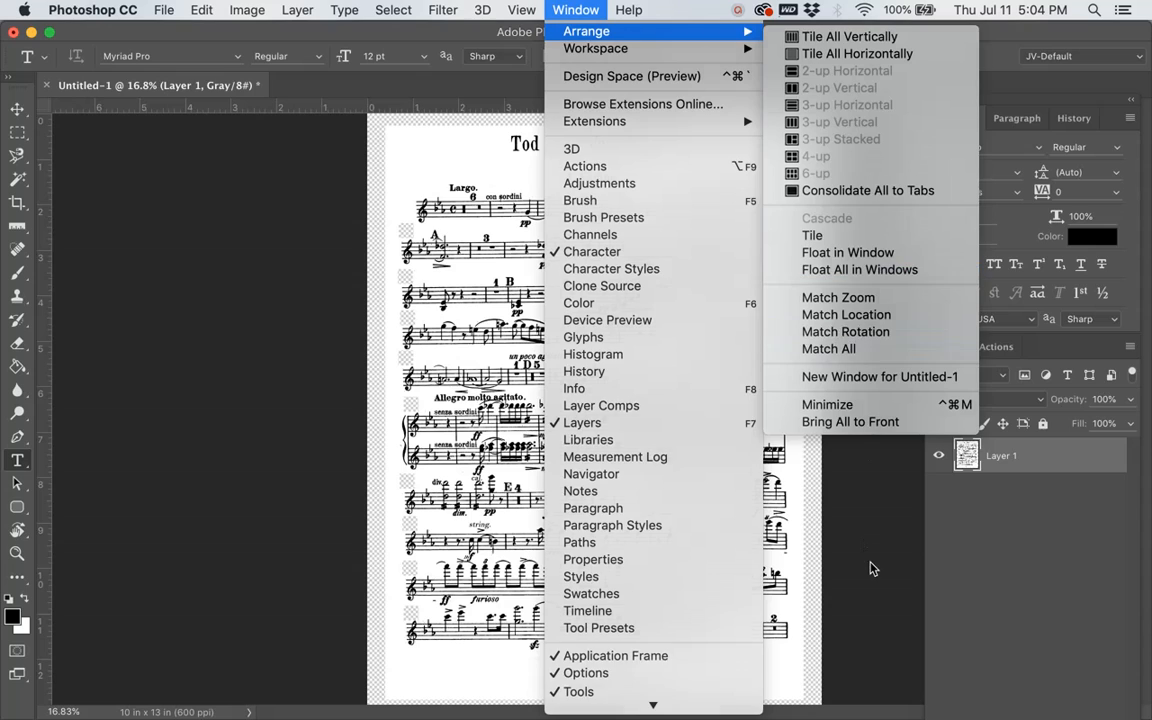
pyautogui.click(872, 564)
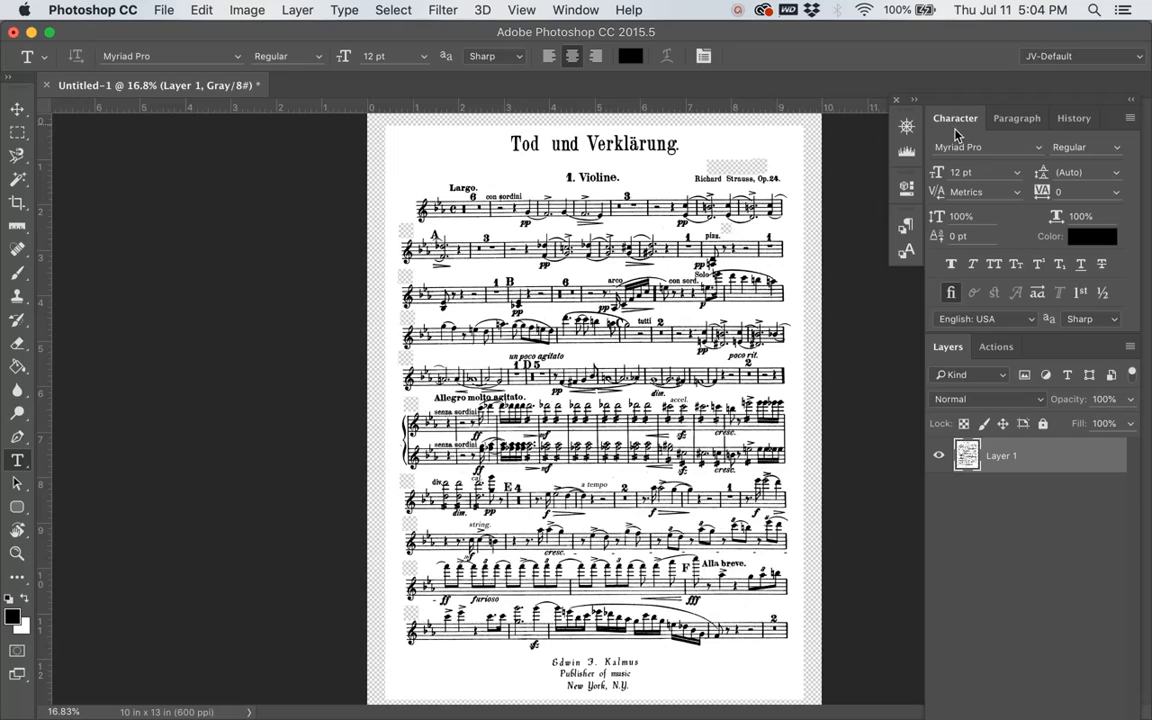
# Step: Set the type font to Bodoni 72 Oldstyle in the Bold style
pyautogui.click(1039, 148)
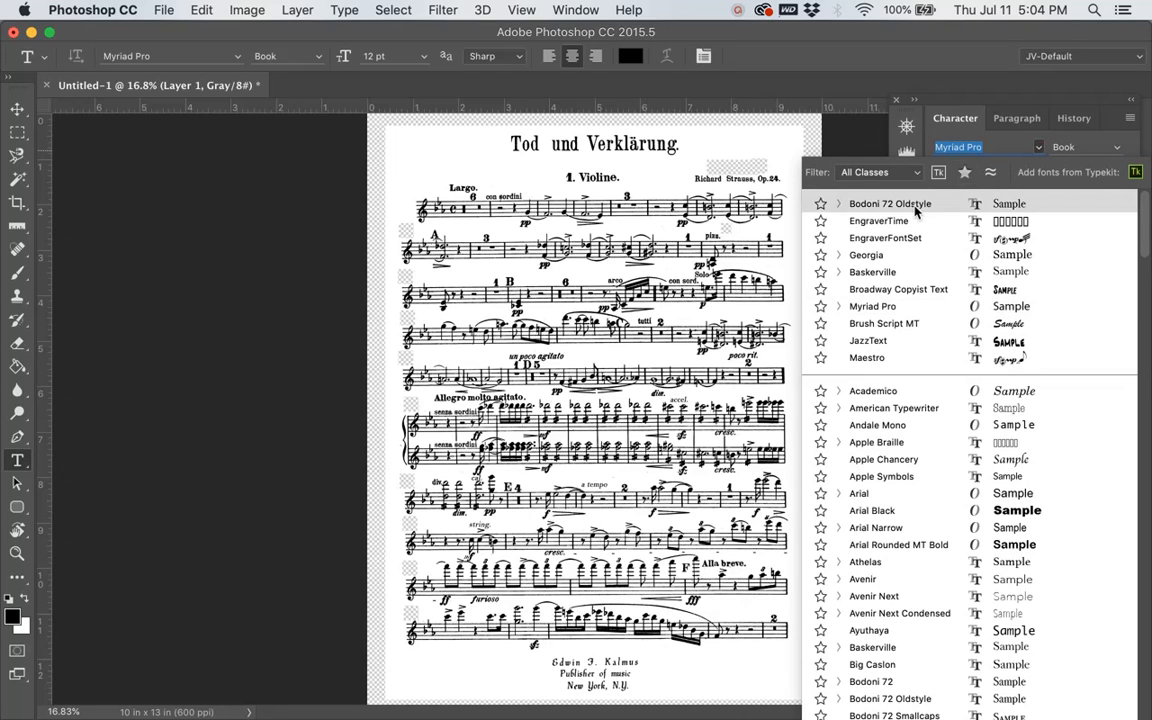
pyautogui.click(915, 205)
pyautogui.click(1090, 147)
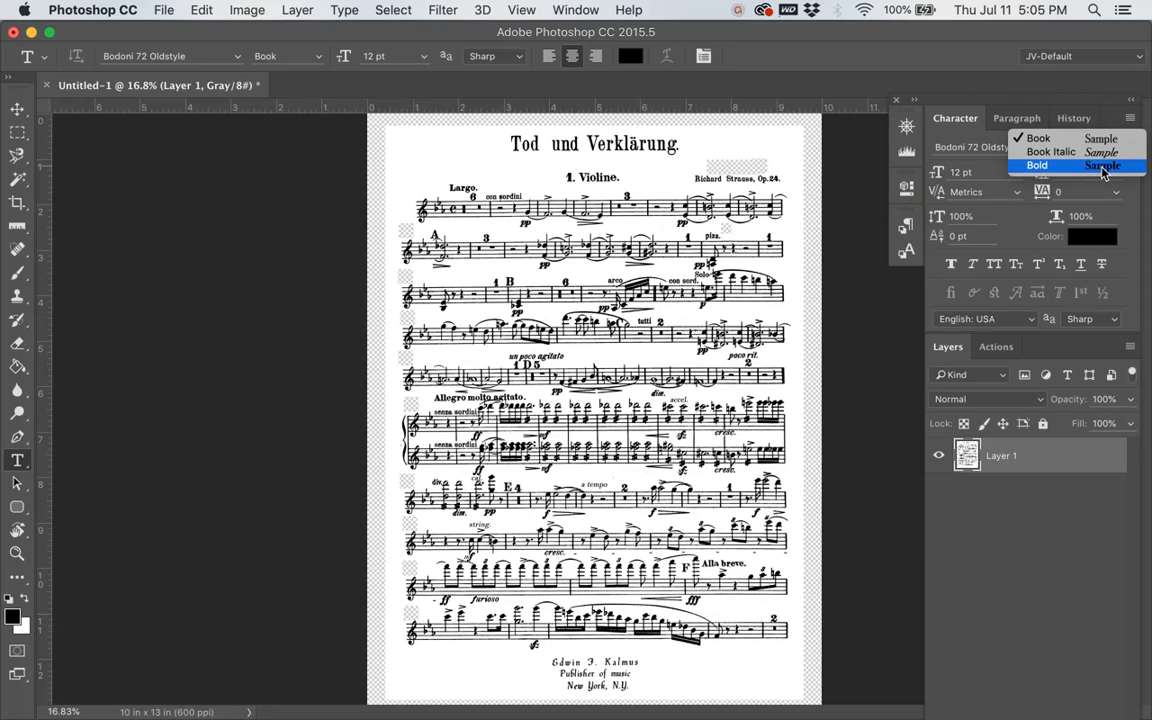
pyautogui.click(1104, 166)
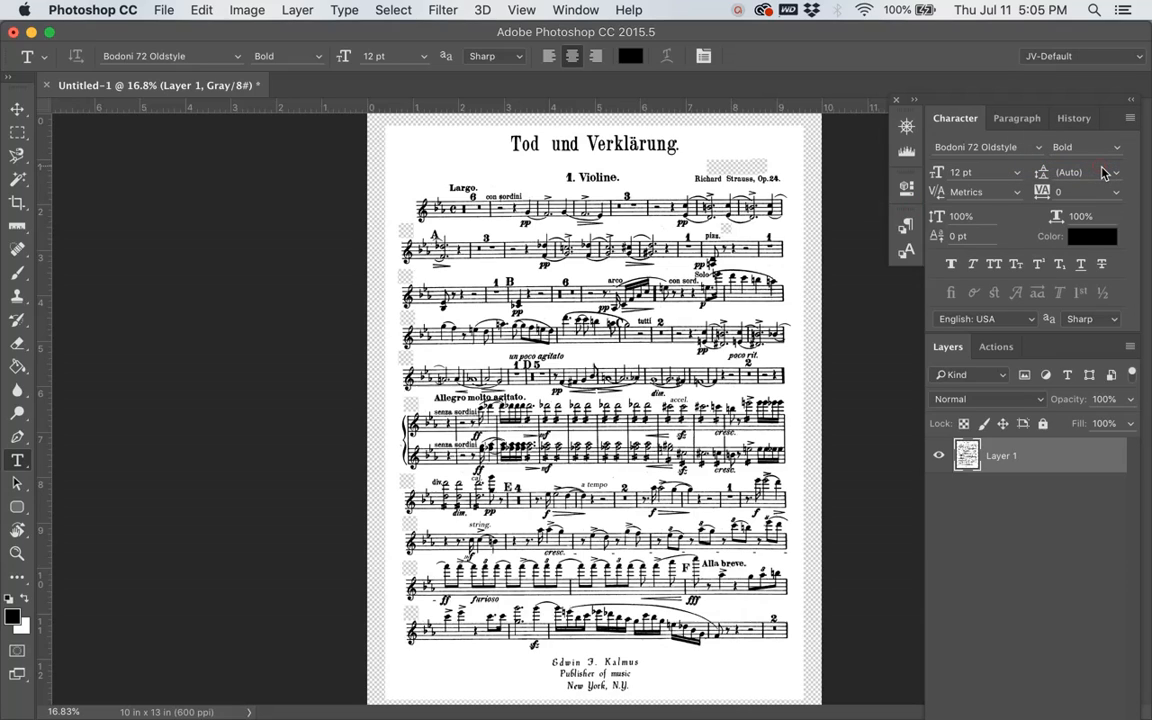
pyautogui.click(1018, 177)
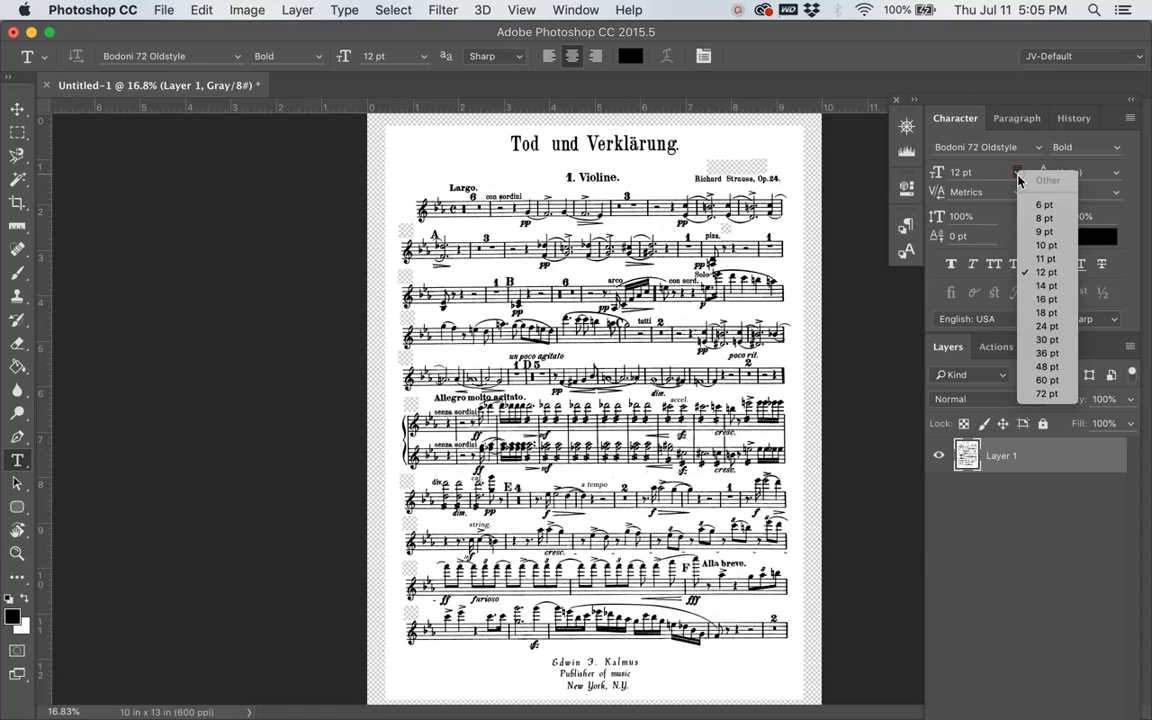
pyautogui.click(1017, 174)
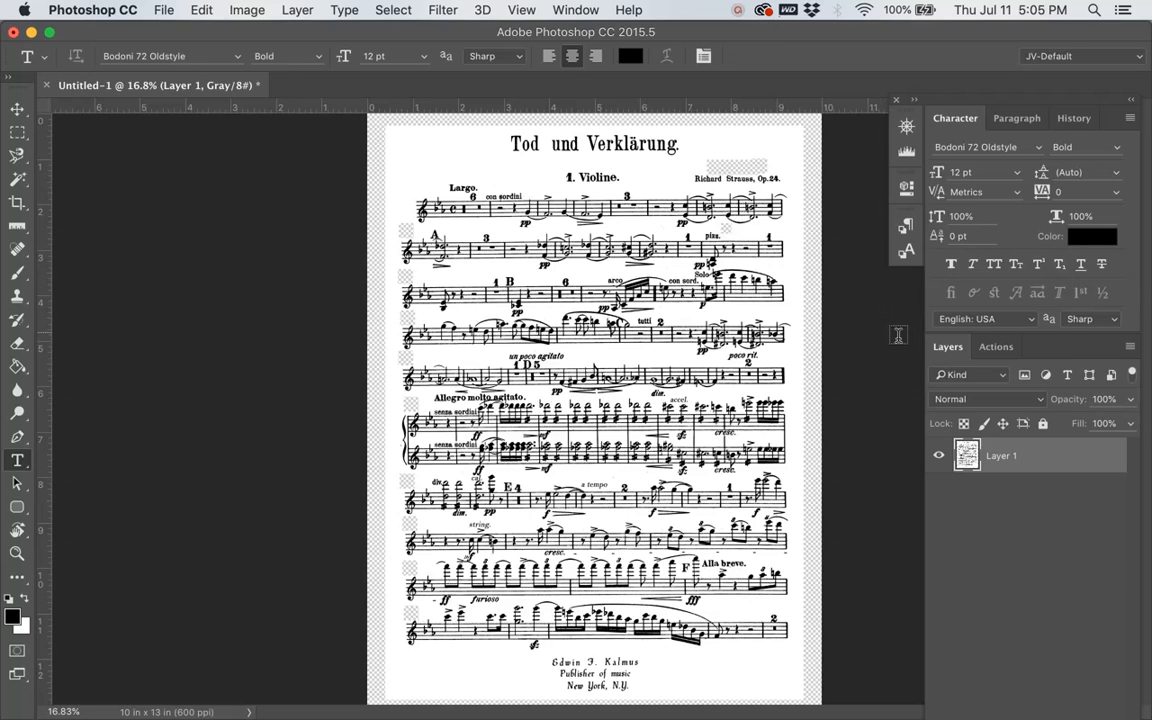
# Step: Set the paragraph alignment for new text to left-aligned
pyautogui.click(1015, 122)
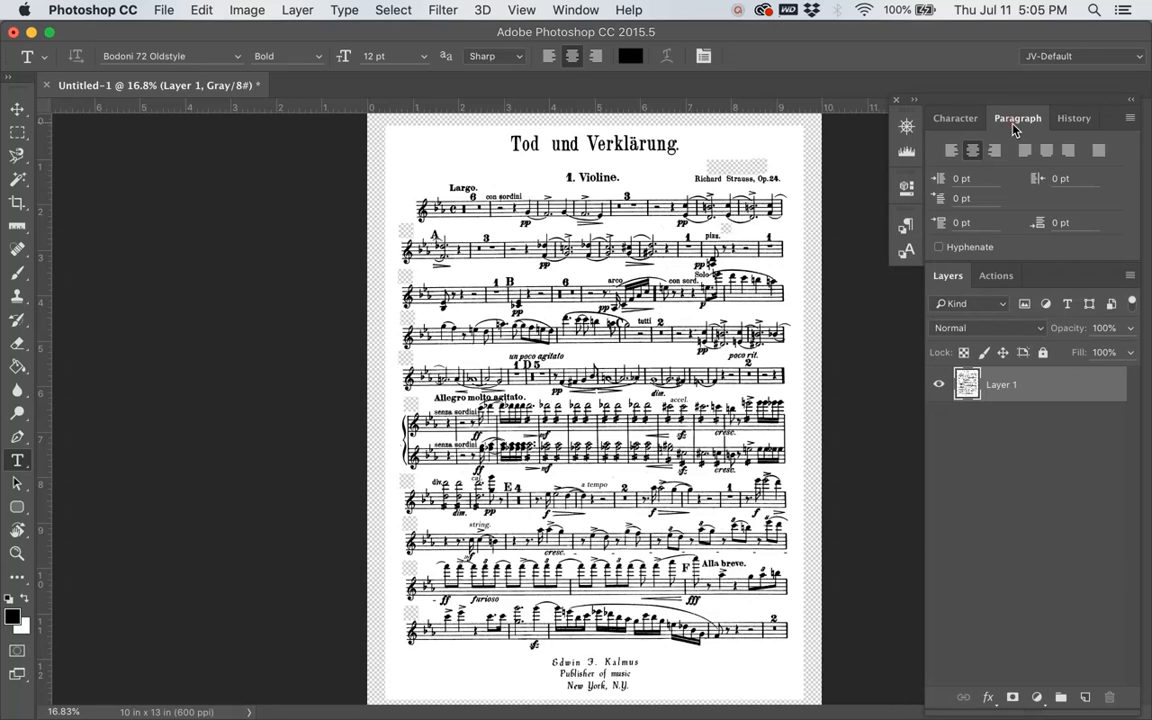
pyautogui.click(953, 153)
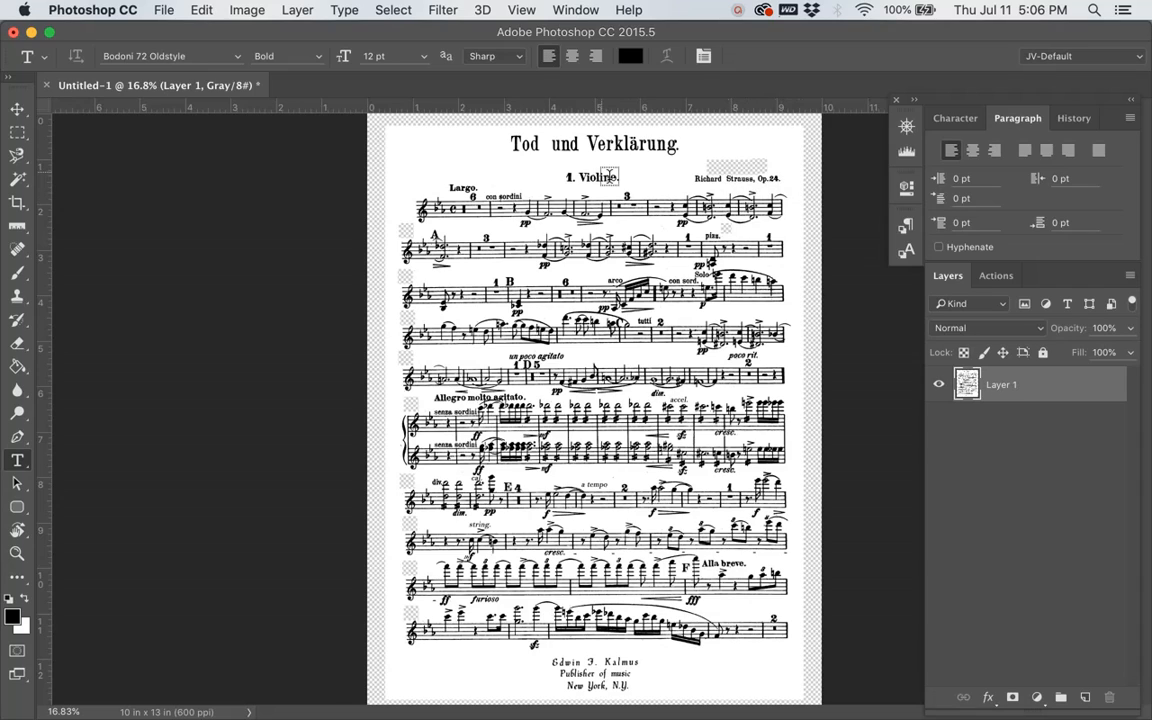
pyautogui.click(962, 122)
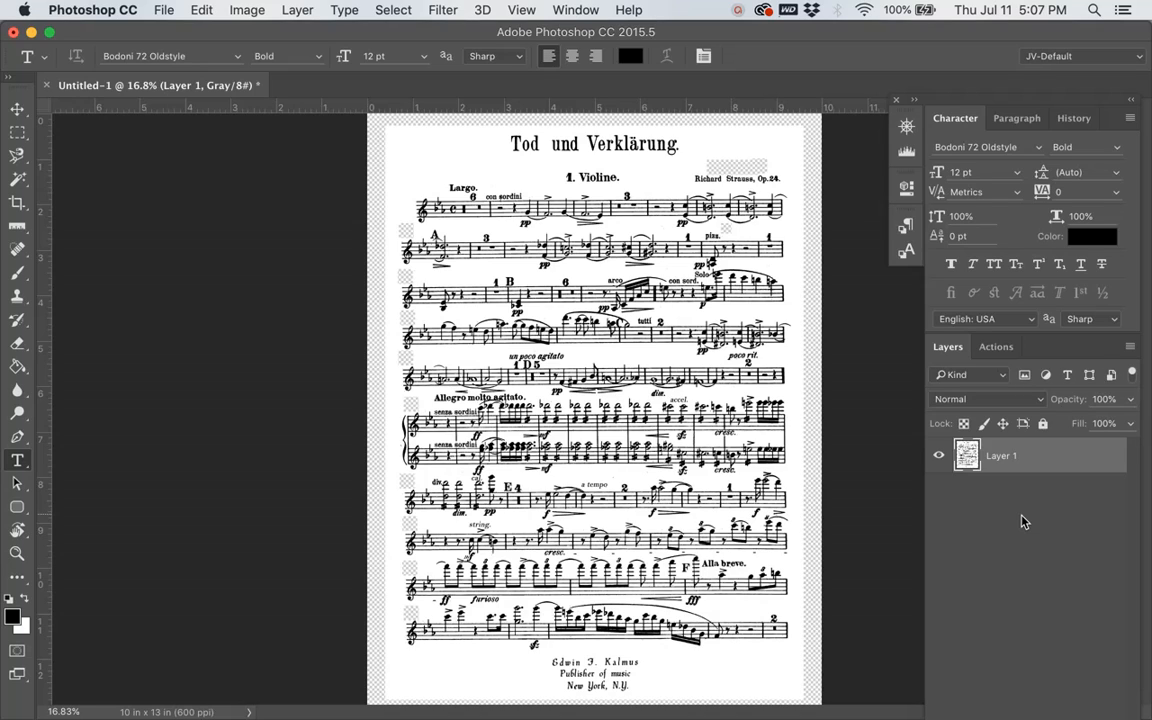
# Step: Flatten the image and cut the full music area inside the page margins onto its own layer with Layer Via Cut
pyautogui.press('super+shift+f')
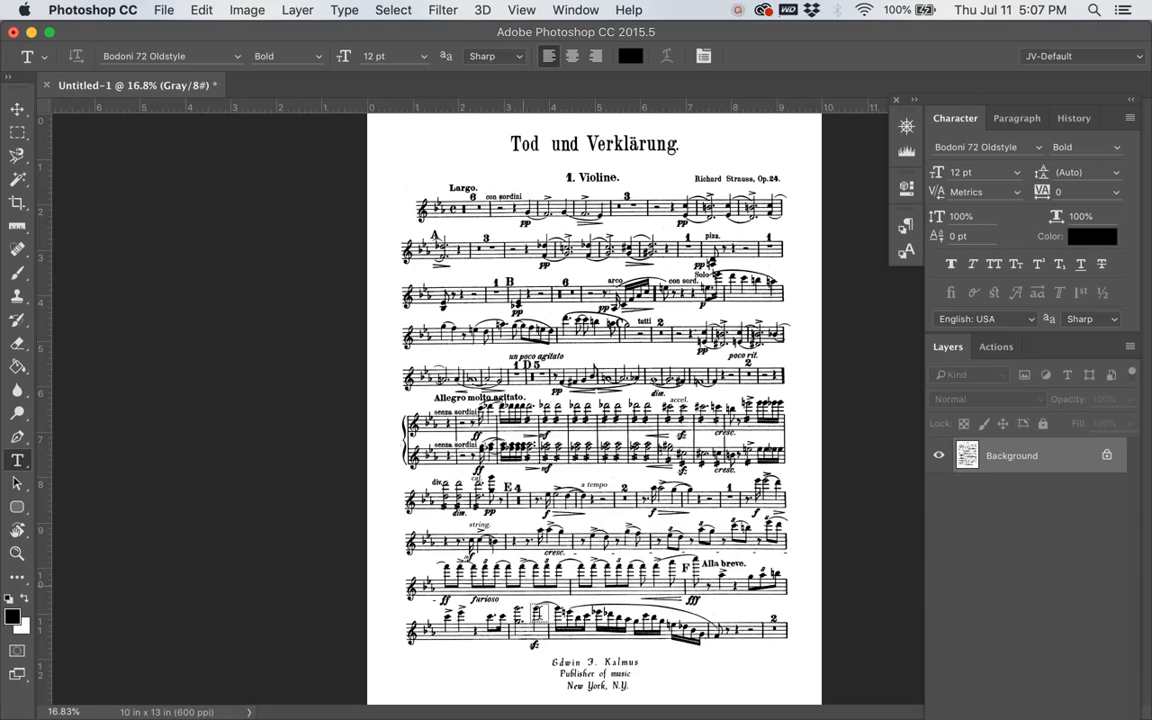
pyautogui.press('m')
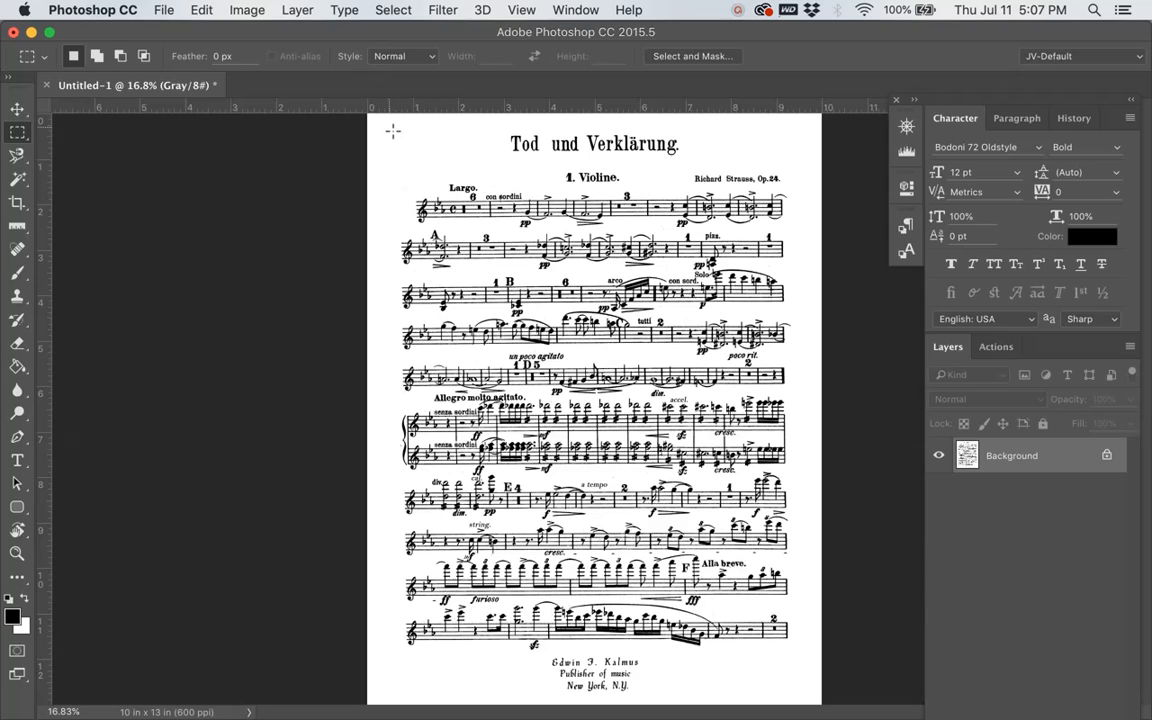
pyautogui.moveTo(387, 125); pyautogui.dragTo(797, 701)
pyautogui.rightClick(659, 525)
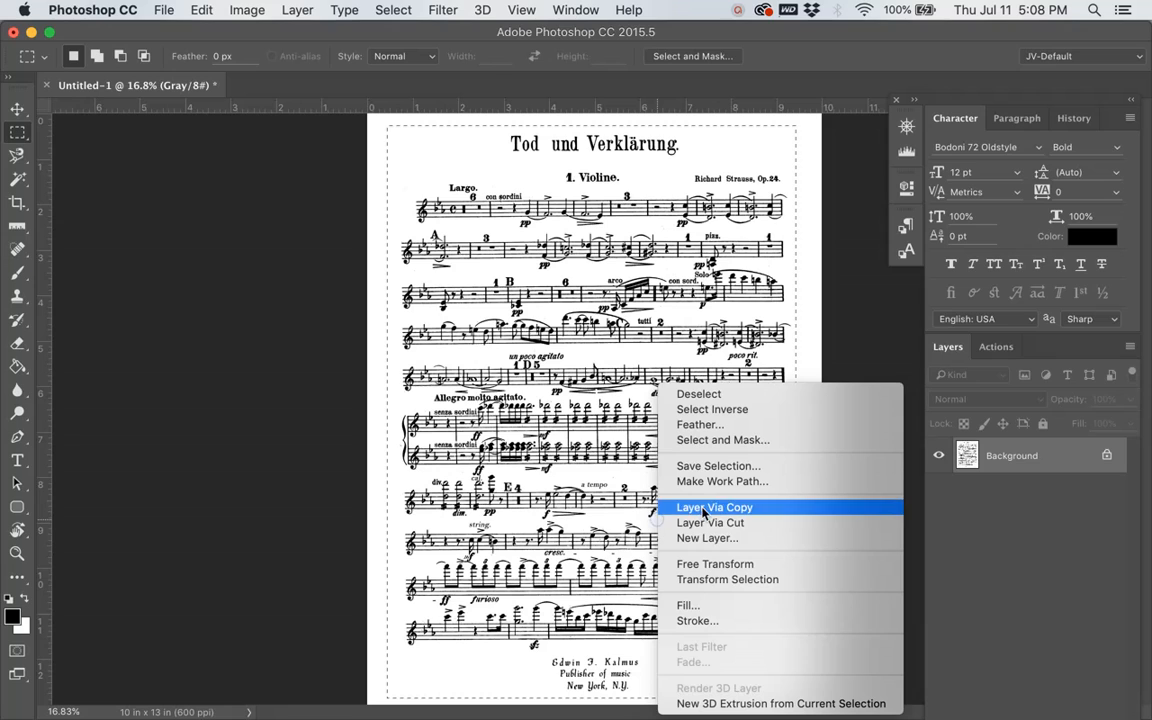
pyautogui.click(709, 526)
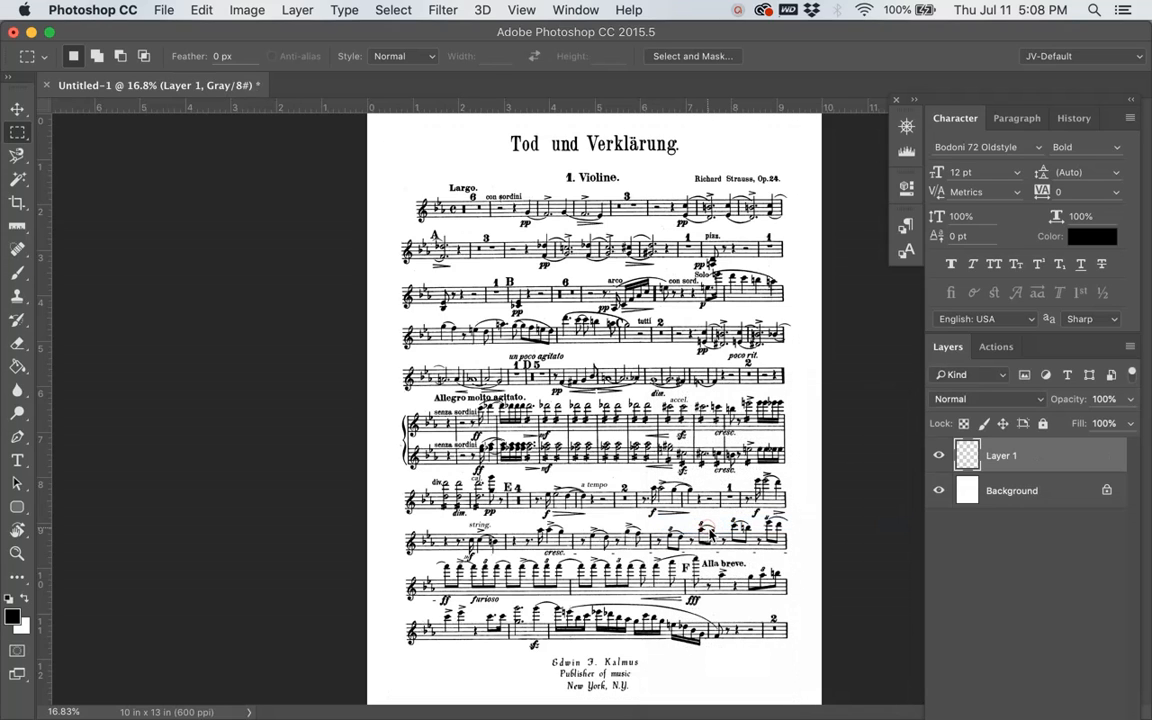
# Step: Move the music layer about 0.065 in right and 0.140 in down to centre it horizontally on the page
pyautogui.press('v')
pyautogui.moveTo(607, 508)
pyautogui.mouseDown()
pyautogui.moveTo(728, 508)
pyautogui.moveTo(614, 514)
pyautogui.mouseUp()
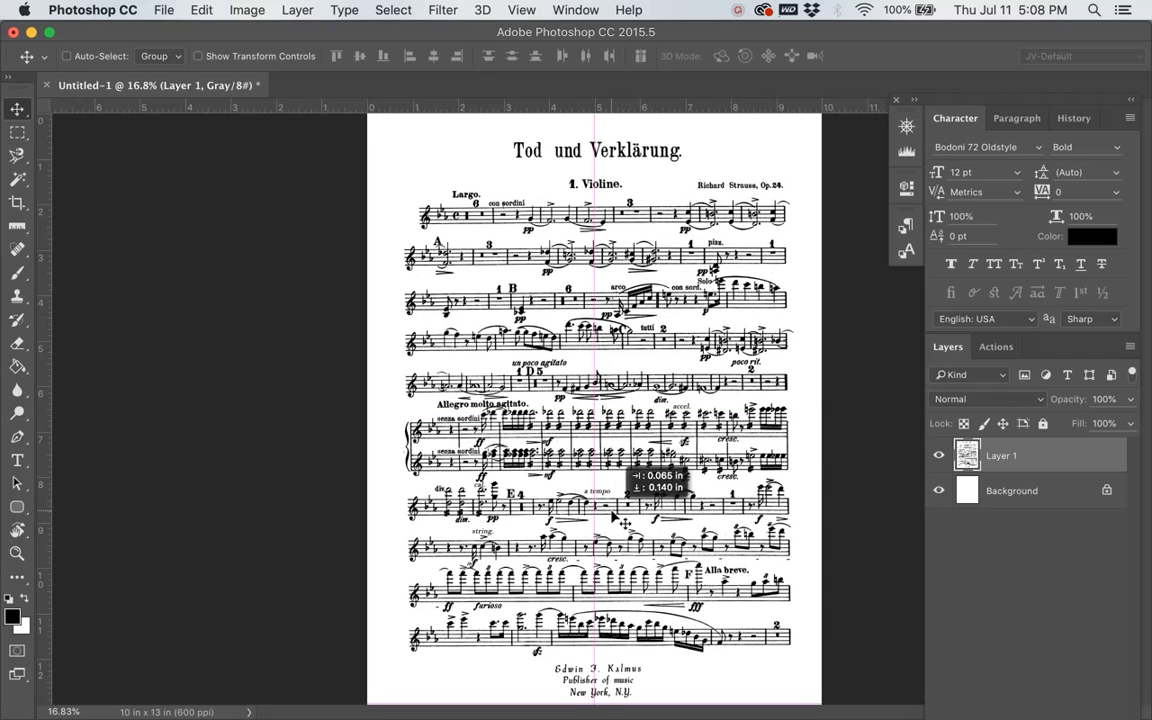
pyautogui.moveTo(612, 508); pyautogui.dragTo(613, 512)
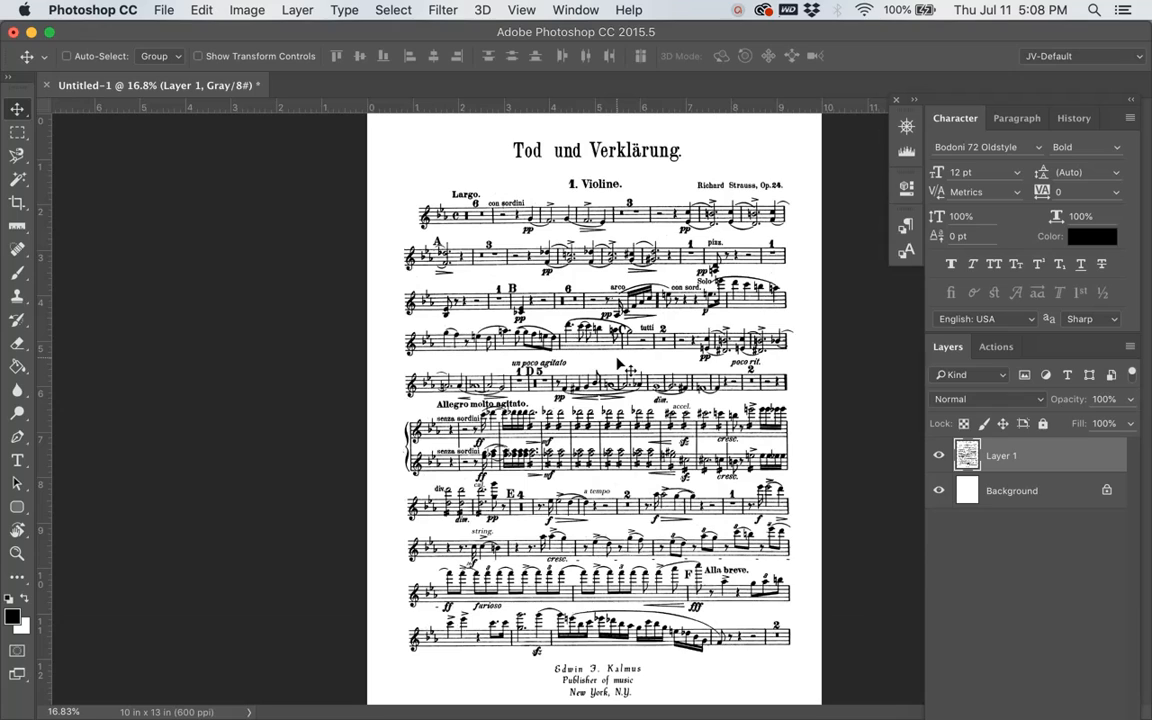
pyautogui.scroll(5, 620, 365)
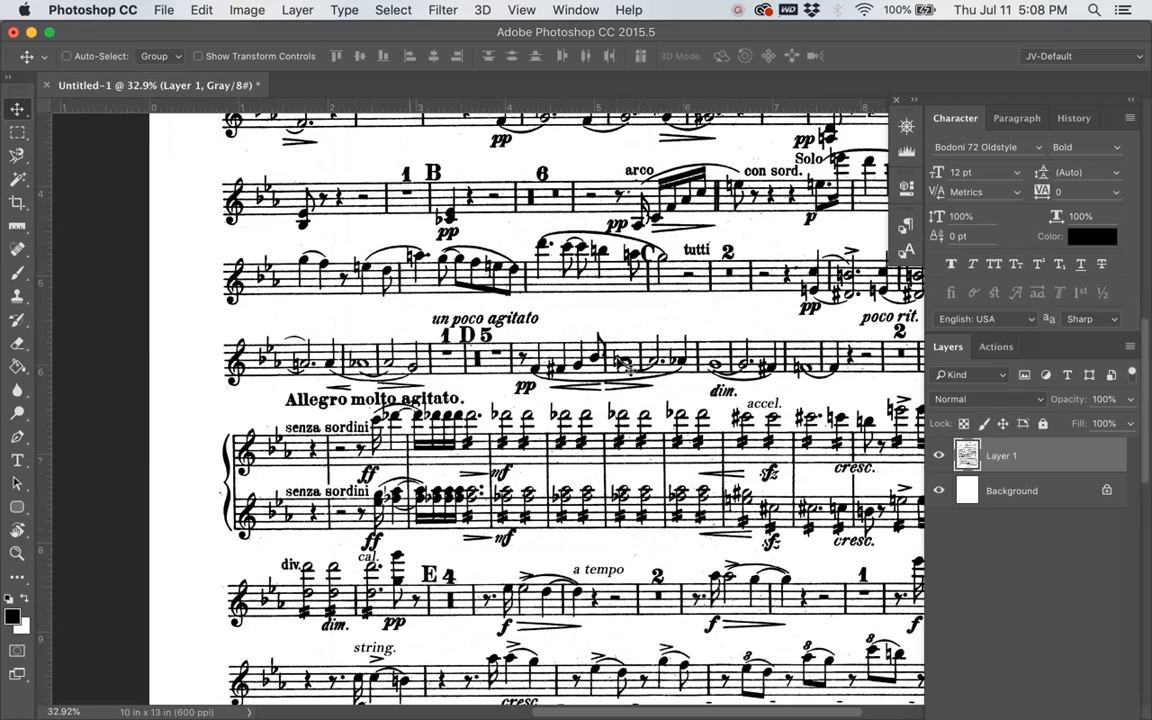
pyautogui.scroll(3, 621, 366)
pyautogui.scroll(-1, 627, 366)
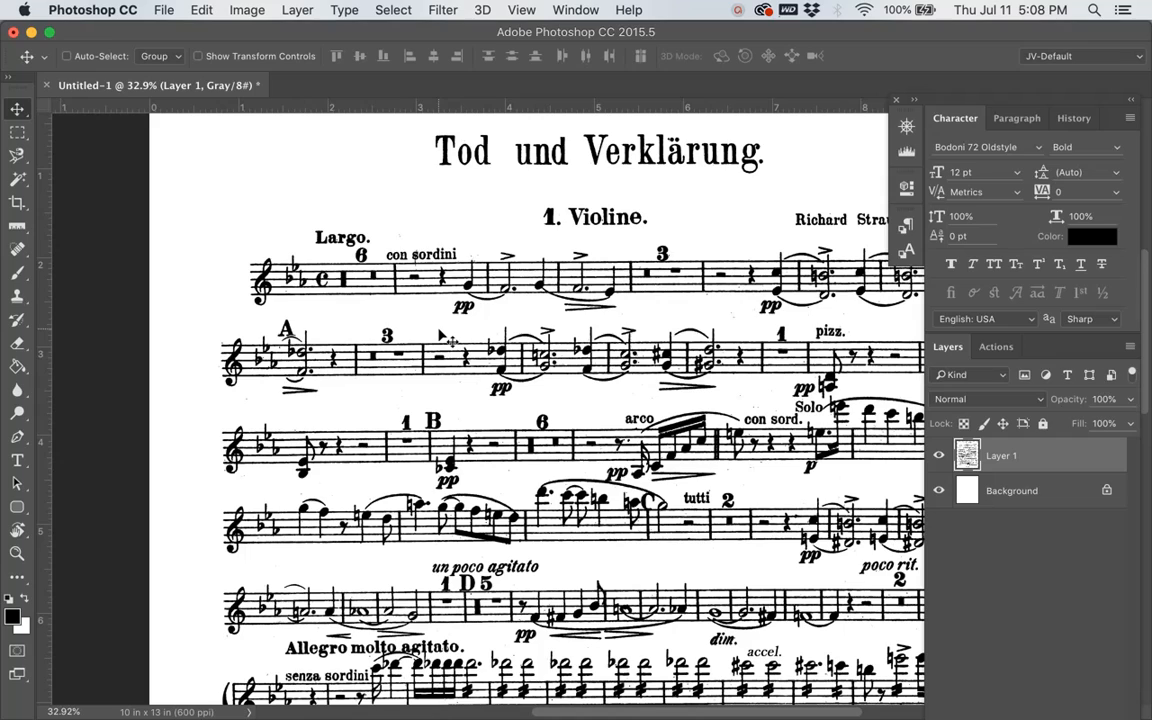
pyautogui.press('t')
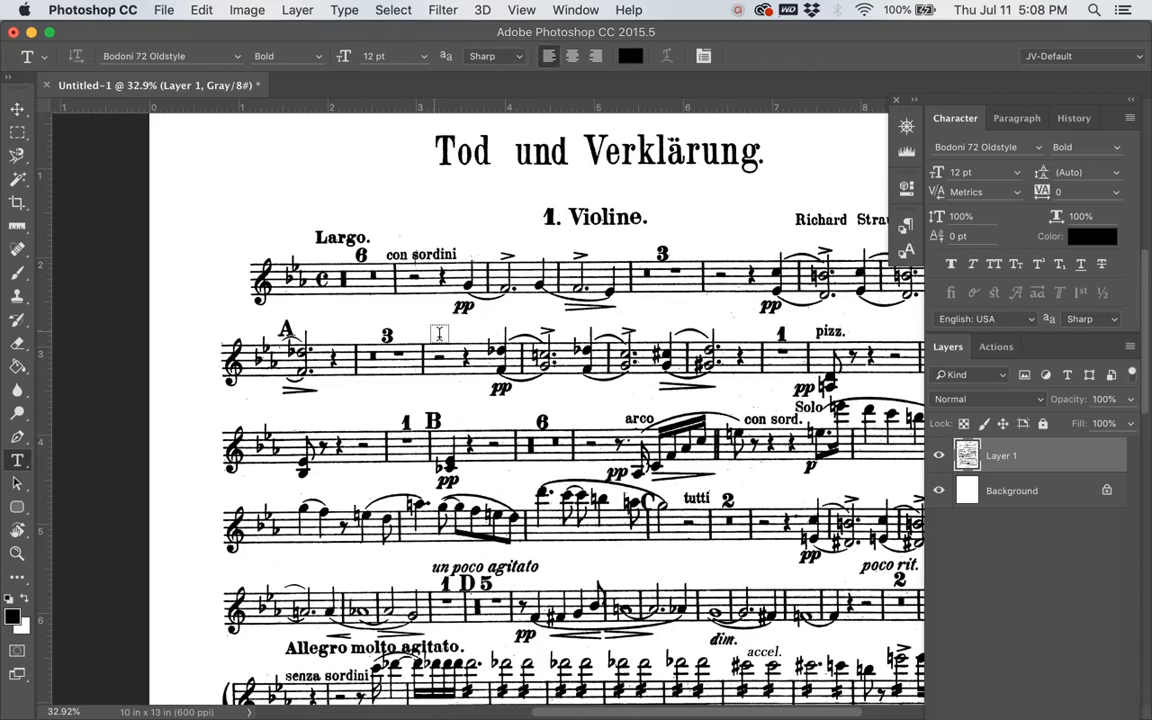
pyautogui.click(445, 337)
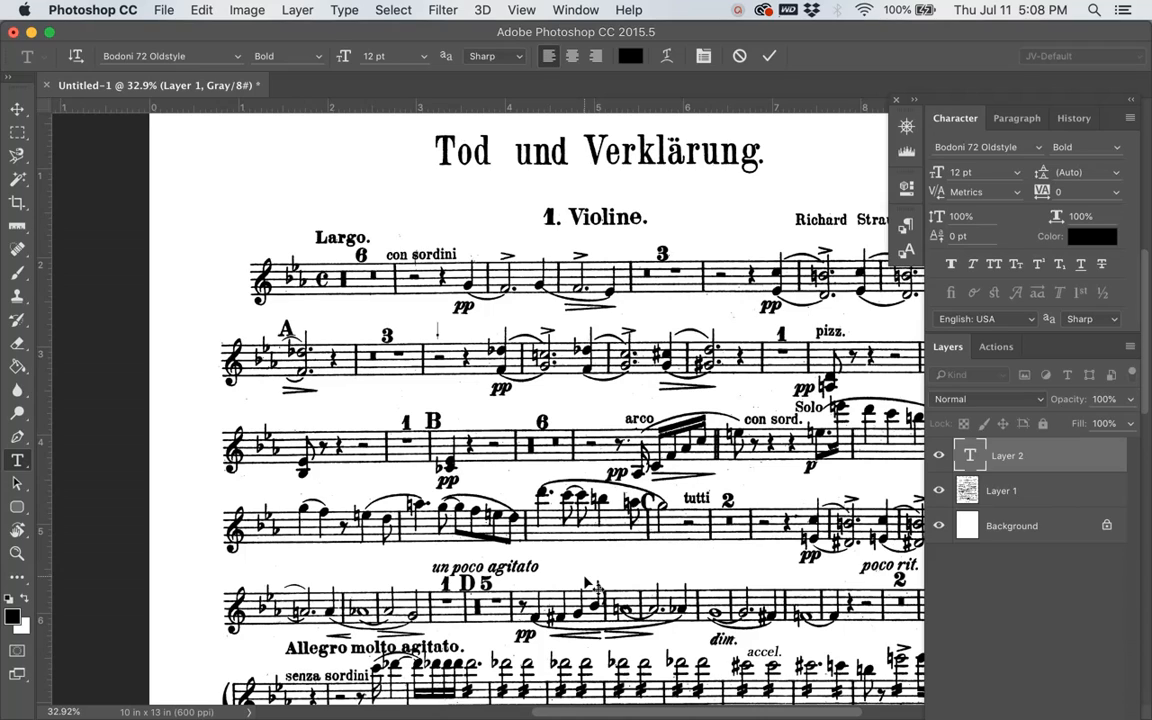
pyautogui.click(1040, 462)
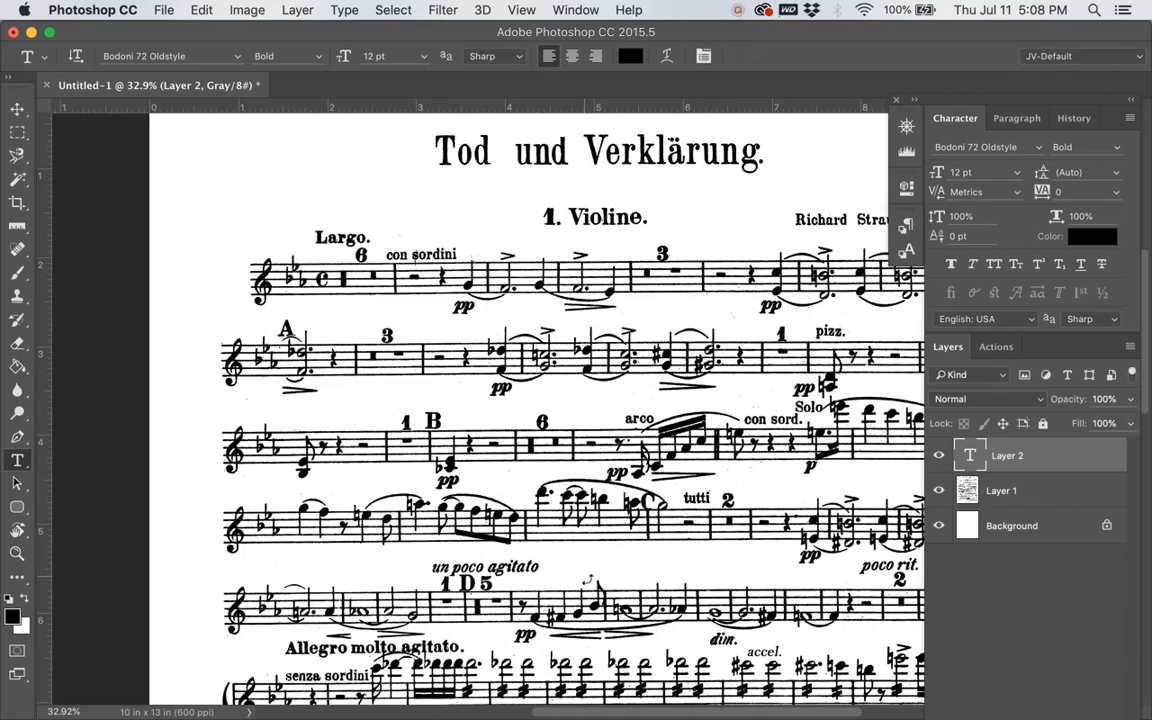
pyautogui.press('Delete')
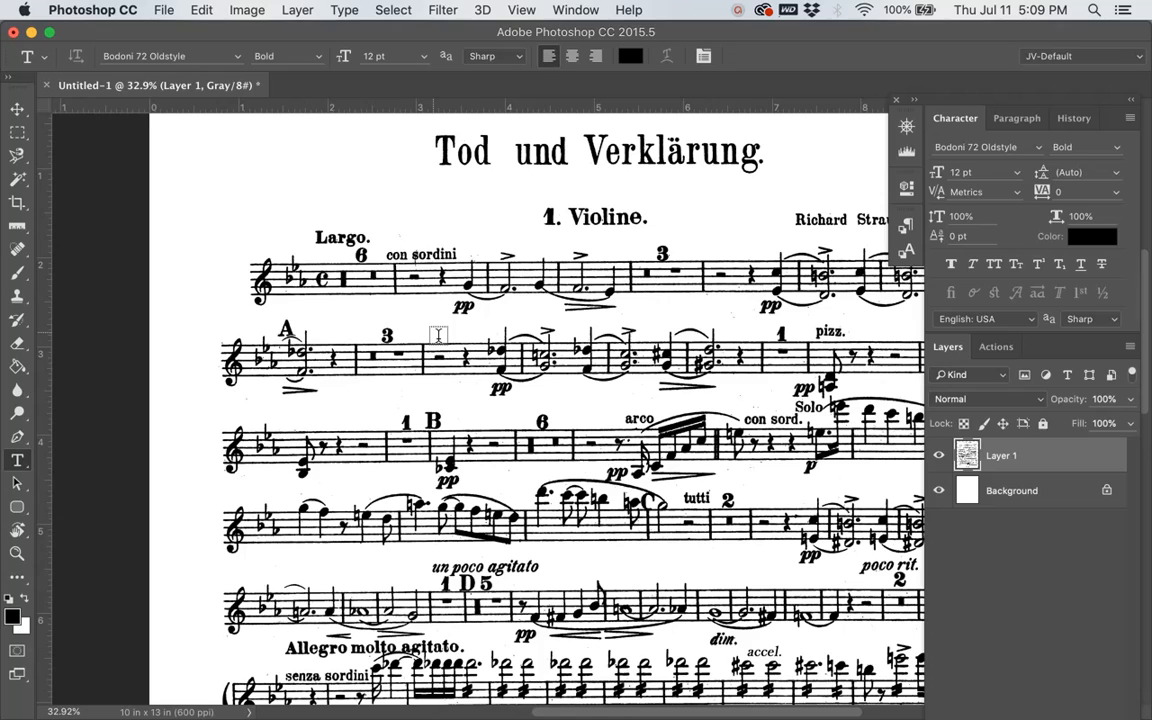
# Step: Add the text "accelerand0" above the second staff, after the 3-bar rest, and commit it
pyautogui.click(437, 335)
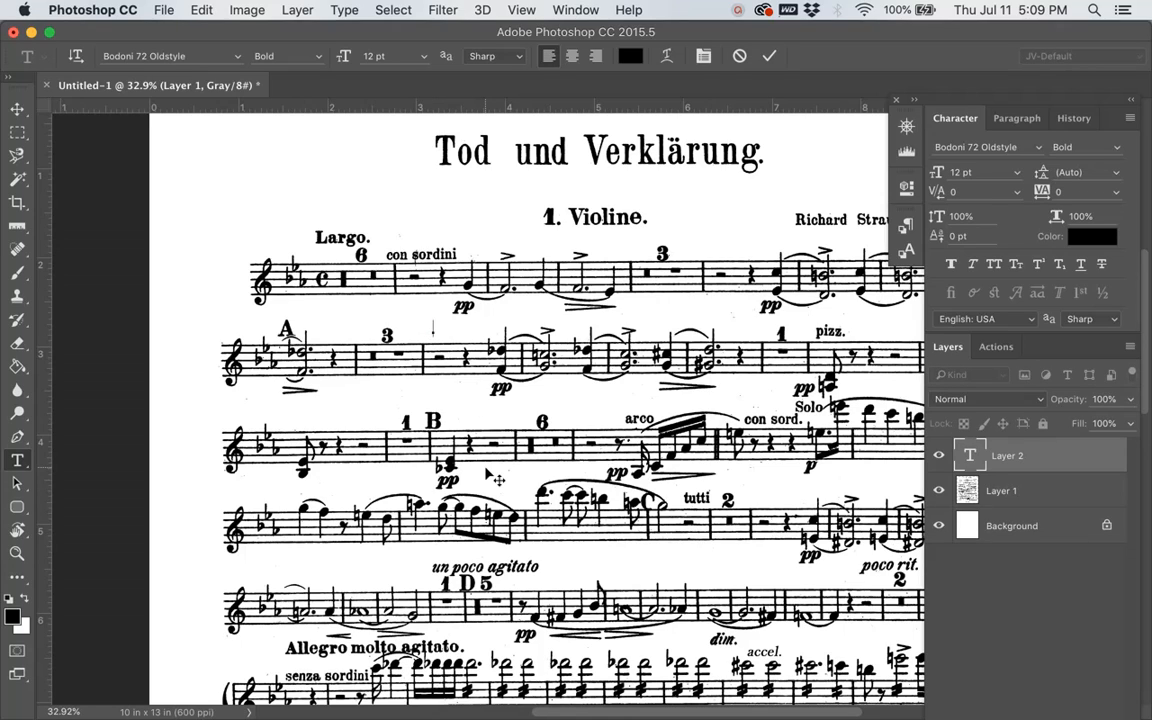
pyautogui.write('accelerando')
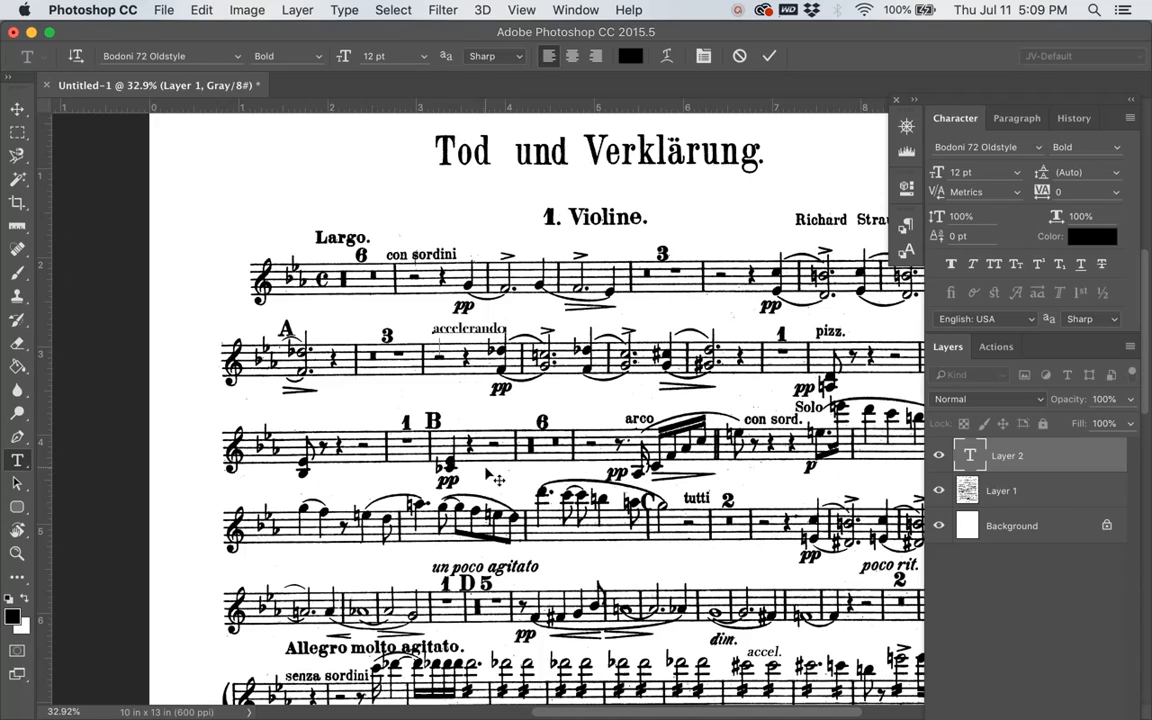
pyautogui.write('as')
pyautogui.press('BackSpace')
pyautogui.press('BackSpace')
pyautogui.press('super+Return')
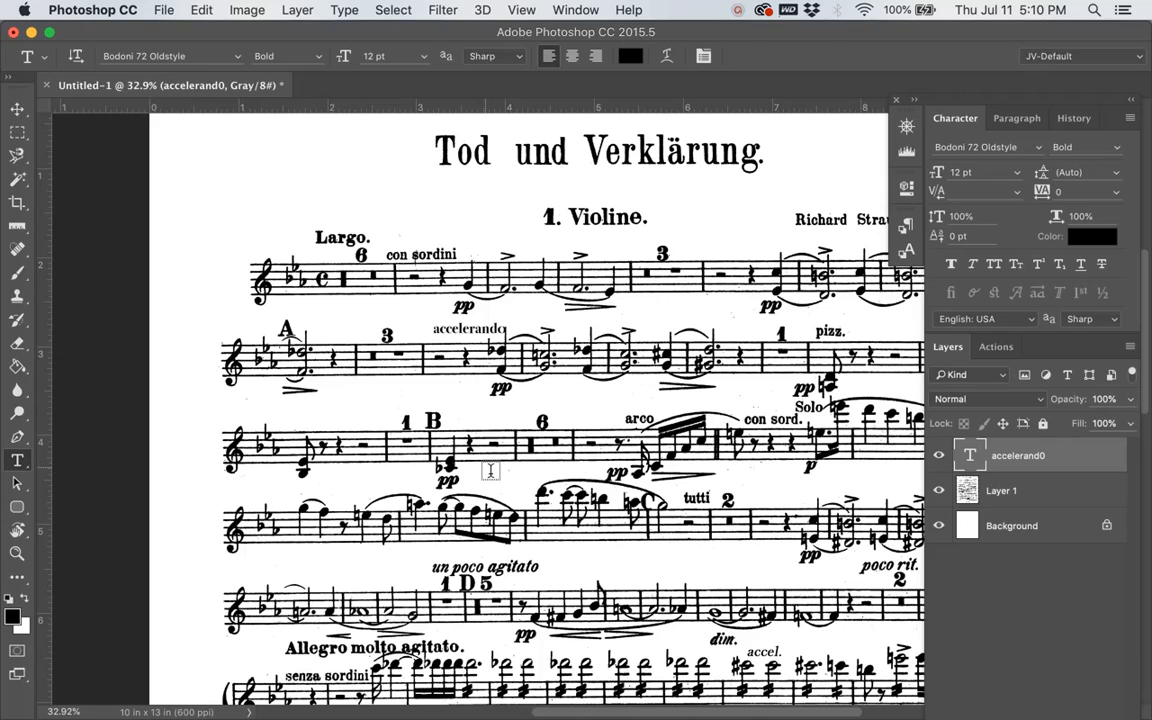
# Step: Nudge the tempo text slightly left above the second staff with the Move tool
pyautogui.press('v')
pyautogui.press('Left')
pyautogui.press('Left')
pyautogui.press('Left')
pyautogui.press('Left')
pyautogui.press('Left')
pyautogui.press('Left')
pyautogui.press('Left')
pyautogui.press('Left')
pyautogui.press('Left')
pyautogui.press('Left')
pyautogui.press('Left')
pyautogui.press('Left')
pyautogui.press('Left')
pyautogui.press('Left')
pyautogui.press('Left')
pyautogui.press('Left')
pyautogui.press('Left')
pyautogui.press('Left')
pyautogui.press('Left')
pyautogui.press('Left')
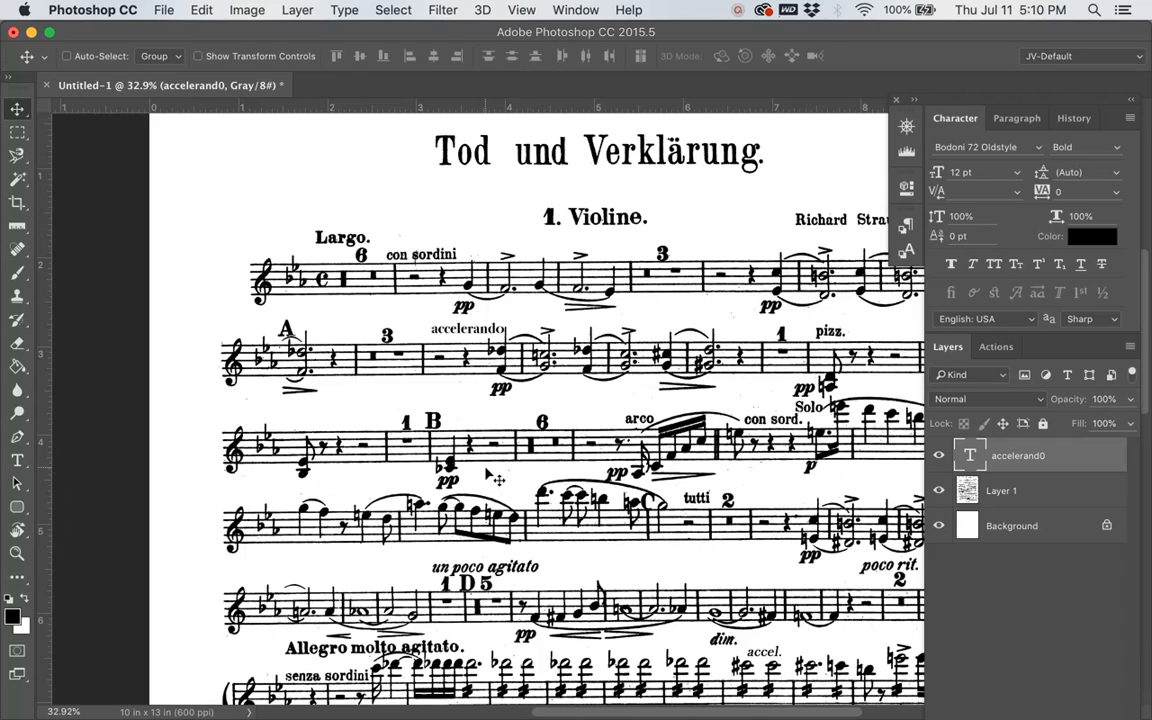
pyautogui.press('Left')
pyautogui.press('Left')
pyautogui.press('Left')
pyautogui.press('Left')
pyautogui.press('Left')
pyautogui.press('Left')
pyautogui.press('Left')
pyautogui.press('Left')
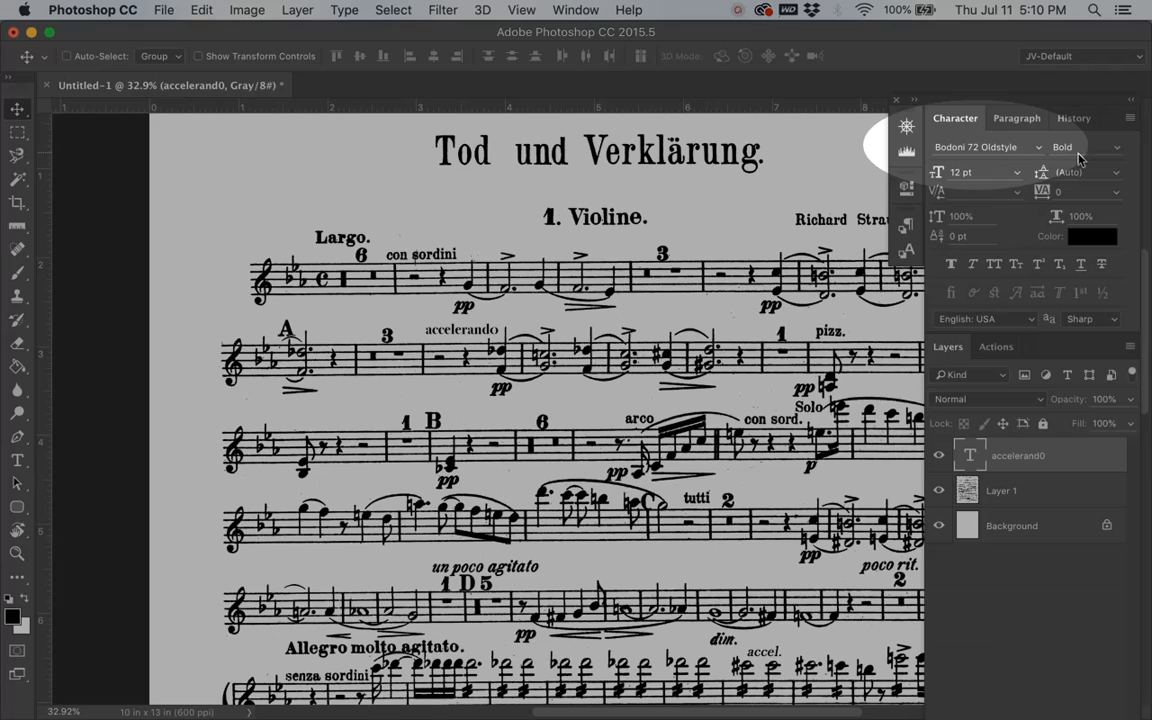
# Step: Change the tempo text's font to Baskerville in the Italic style
pyautogui.click(1009, 150)
pyautogui.click(1038, 148)
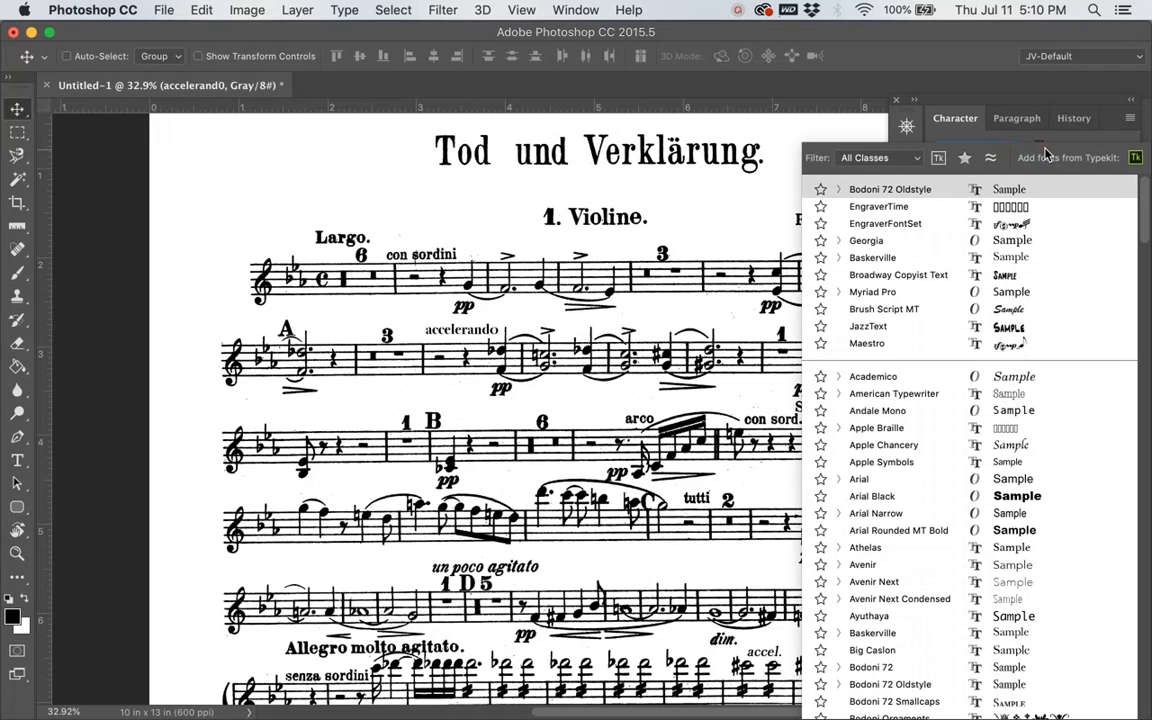
pyautogui.click(893, 262)
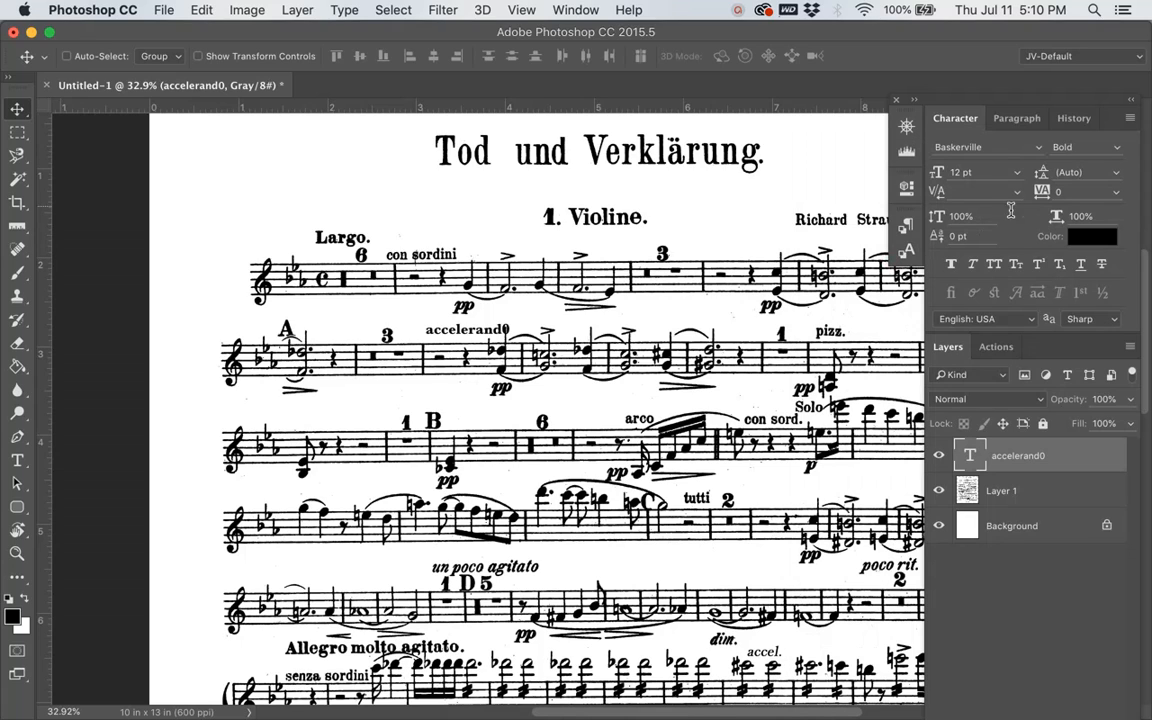
pyautogui.click(1118, 152)
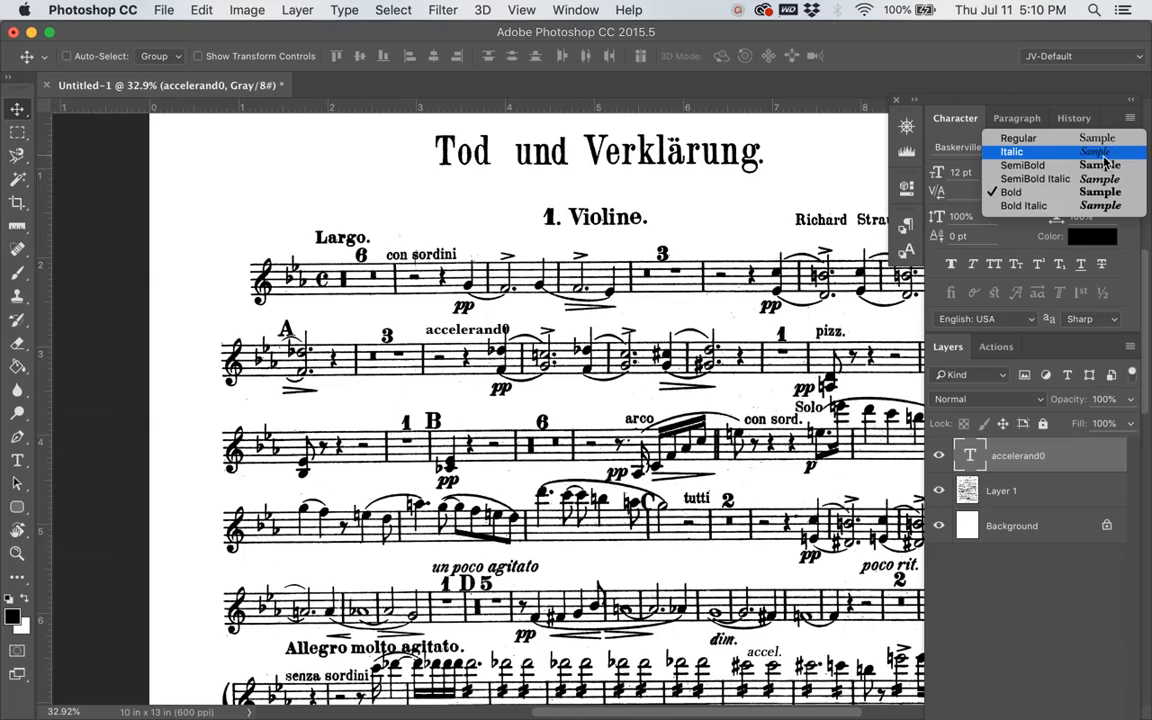
pyautogui.click(1103, 157)
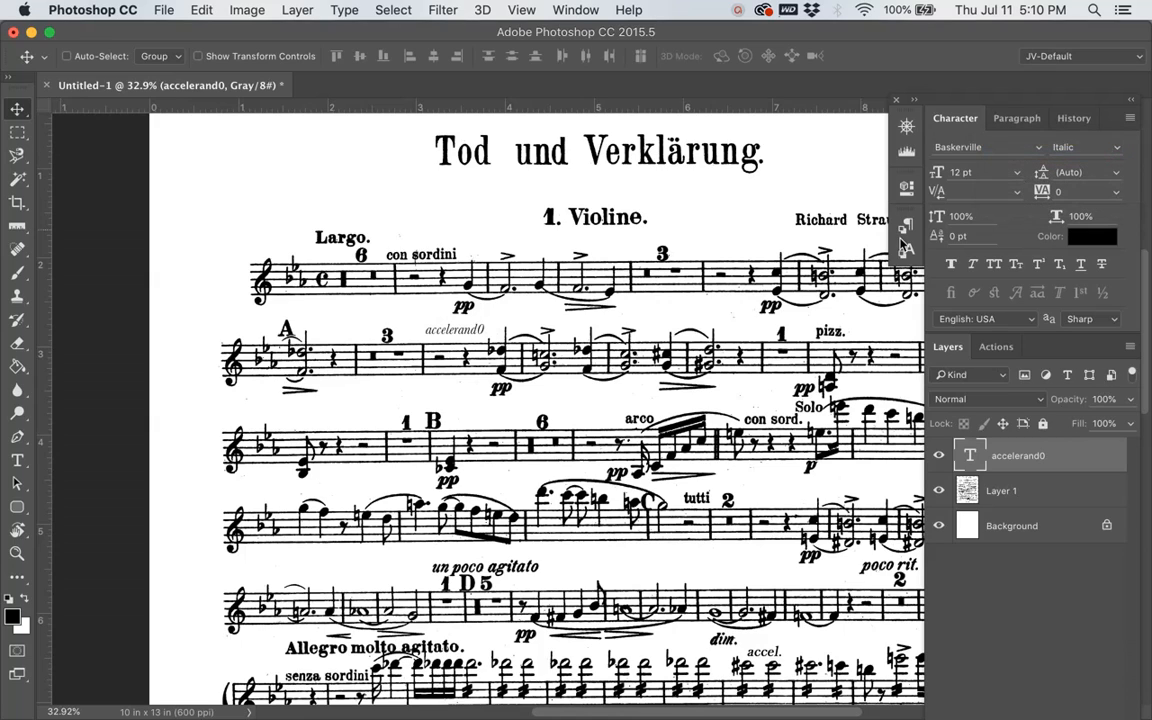
# Step: Replace the final zero in the tempo text with the letter o so it reads "accelerando", and commit the edit
pyautogui.press('t')
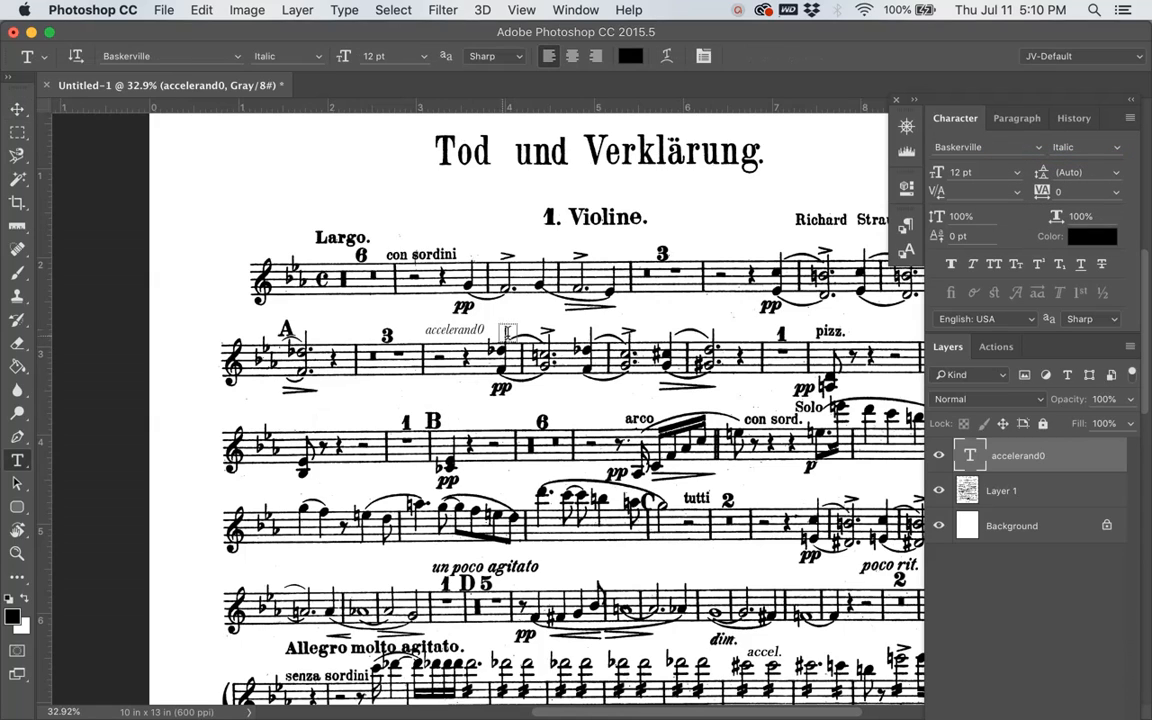
pyautogui.click(485, 331)
pyautogui.press('BackSpace')
pyautogui.write('o')
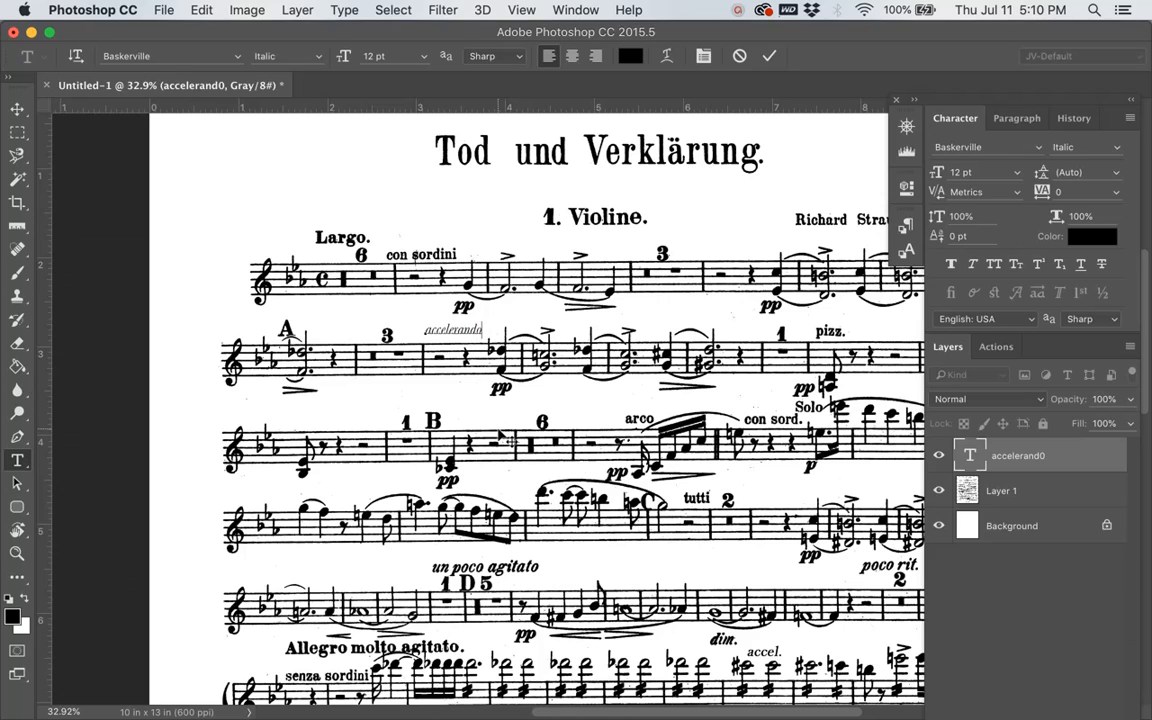
pyautogui.press('super+Return')
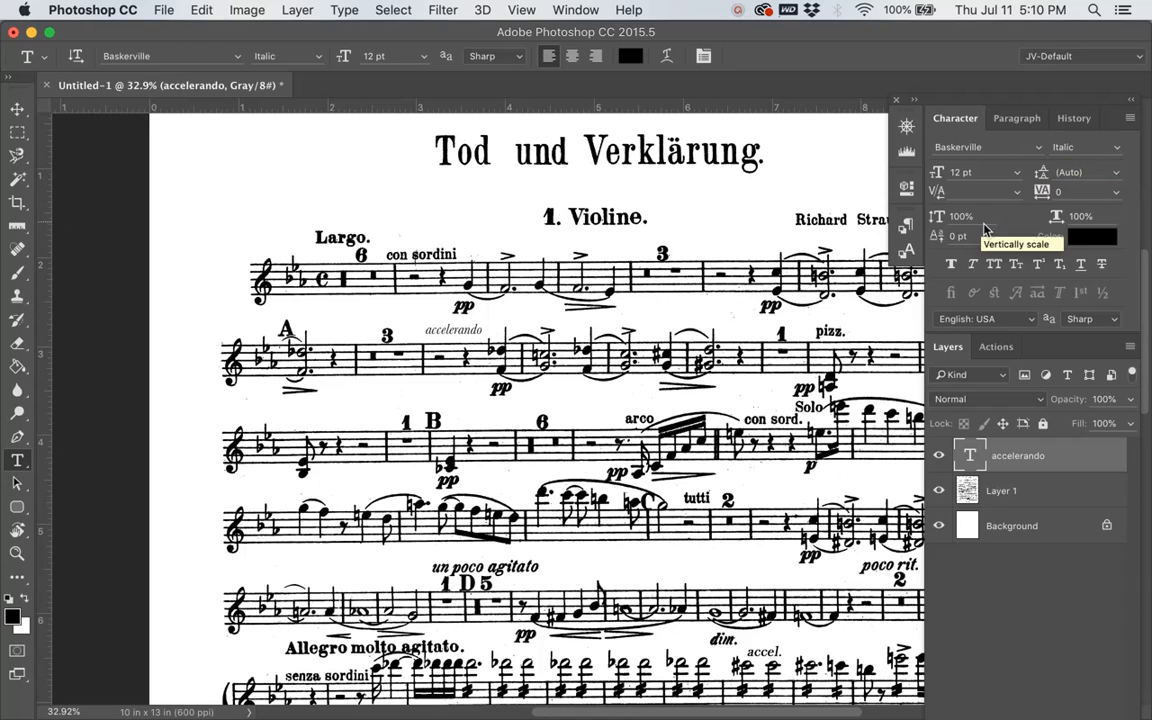
# Step: Set the accelerando text to Bold Italic with tracking of -25 and nudge it slightly left
pyautogui.click(1119, 153)
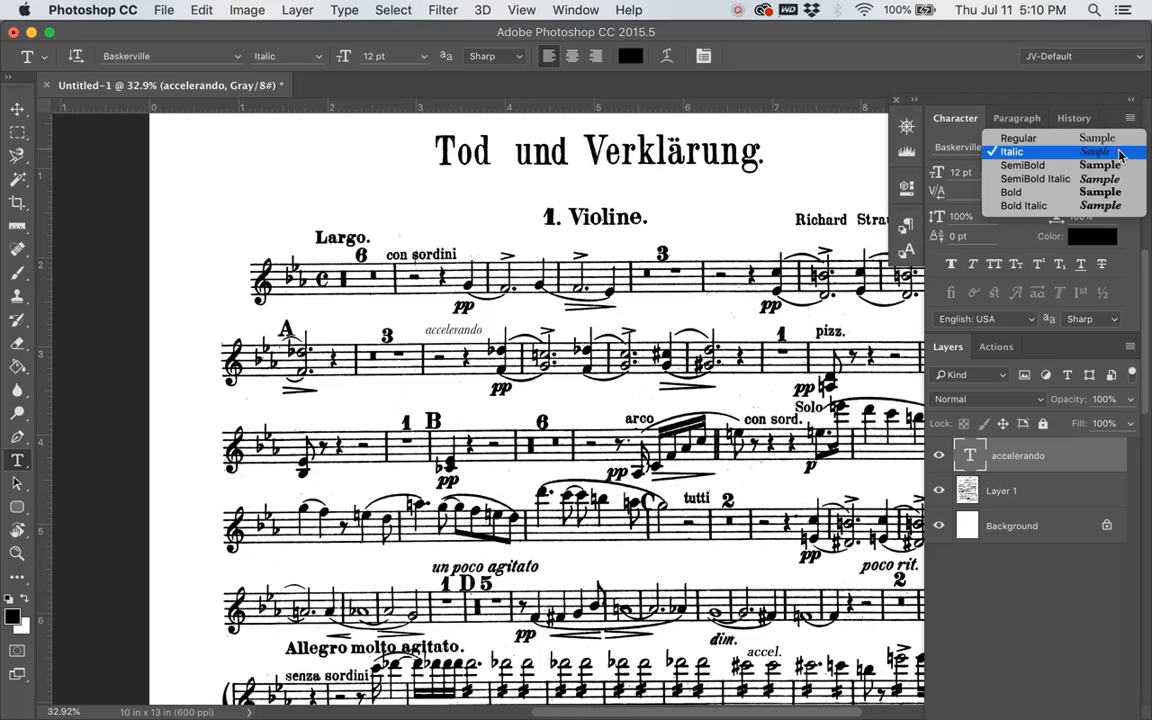
pyautogui.click(1040, 208)
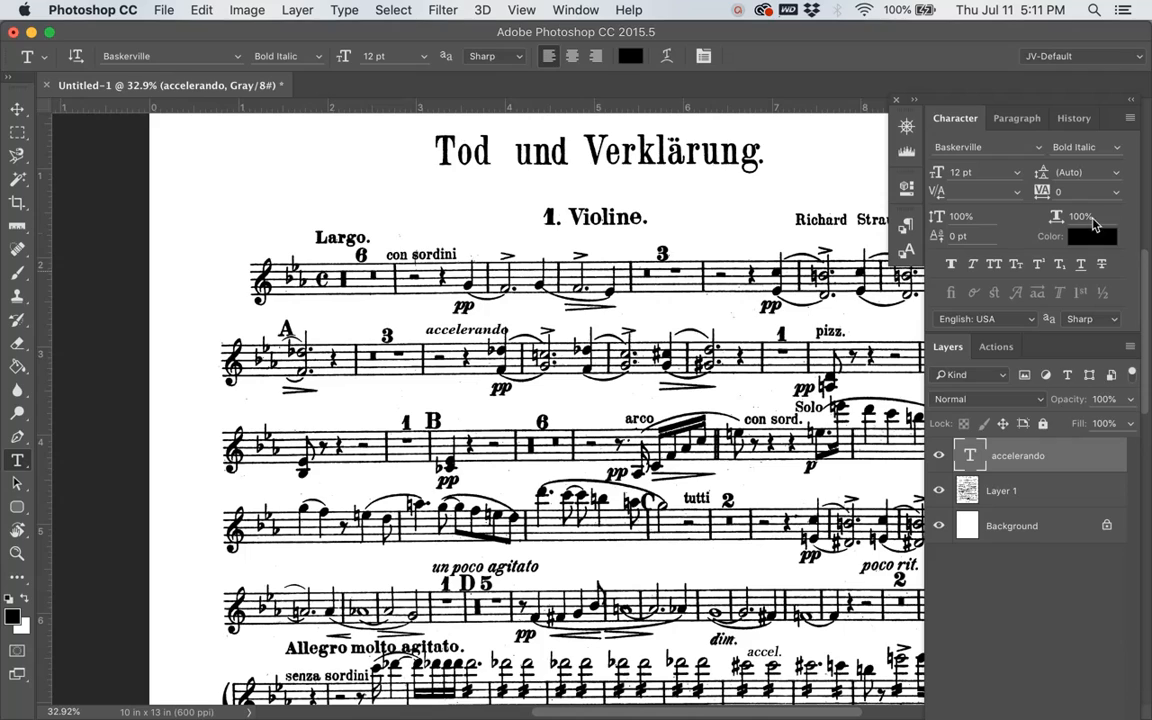
pyautogui.click(1118, 194)
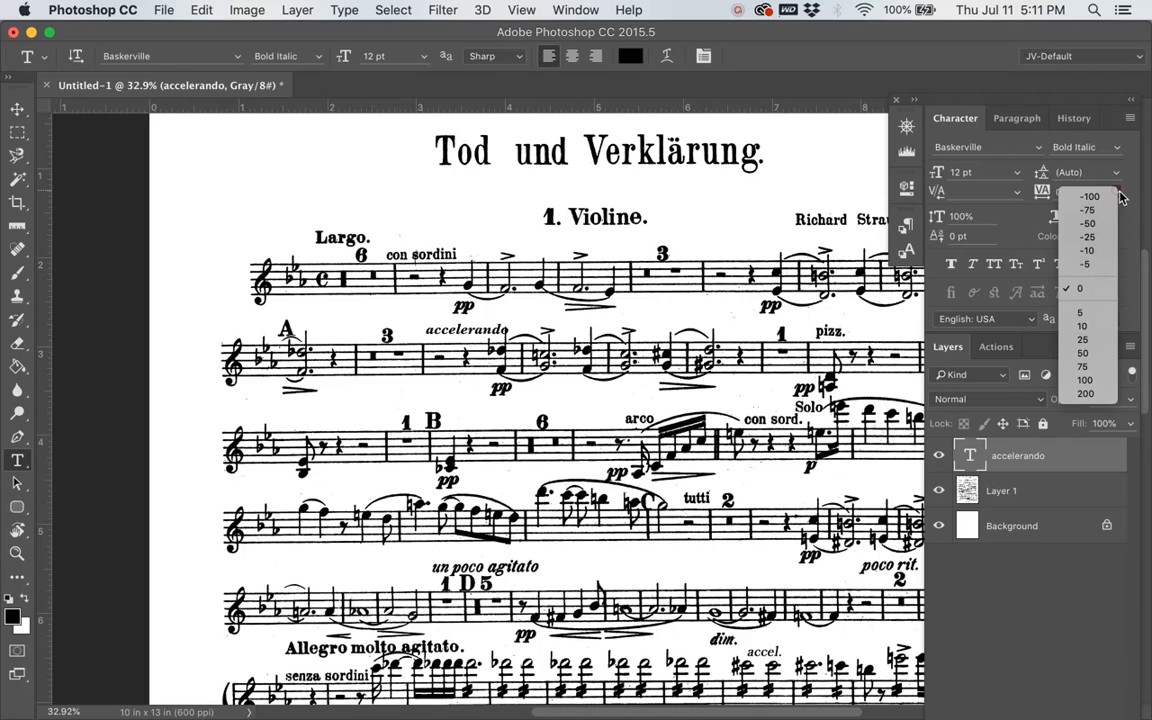
pyautogui.click(1090, 251)
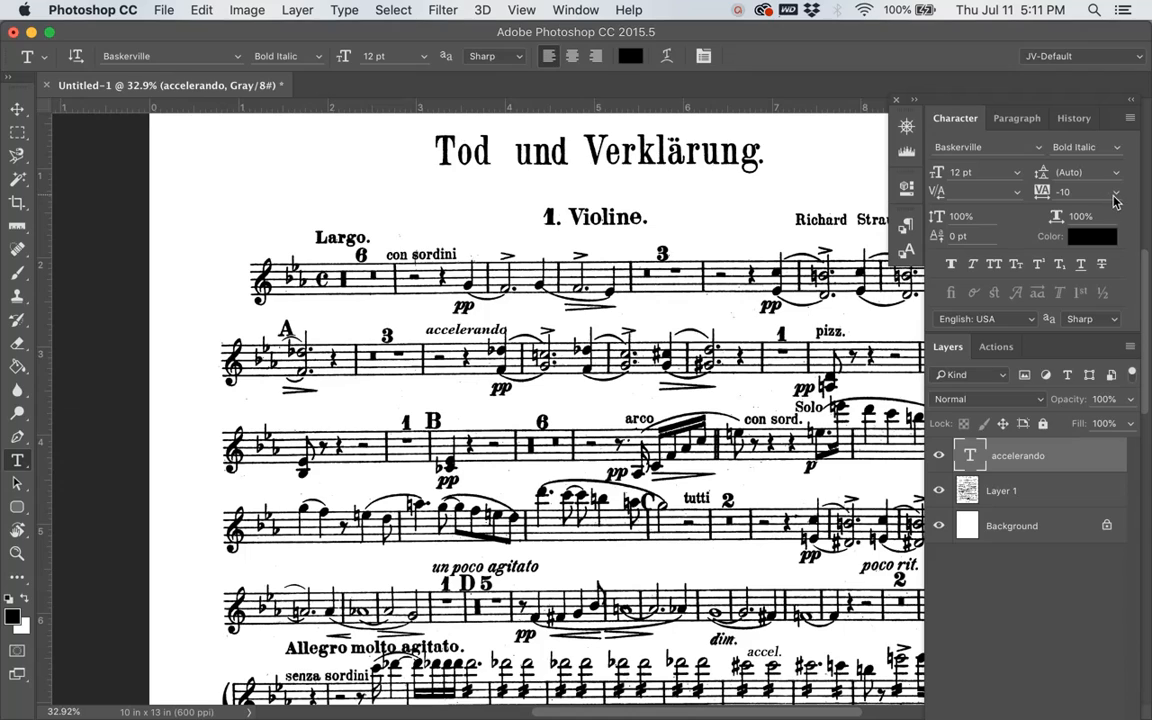
pyautogui.click(1116, 193)
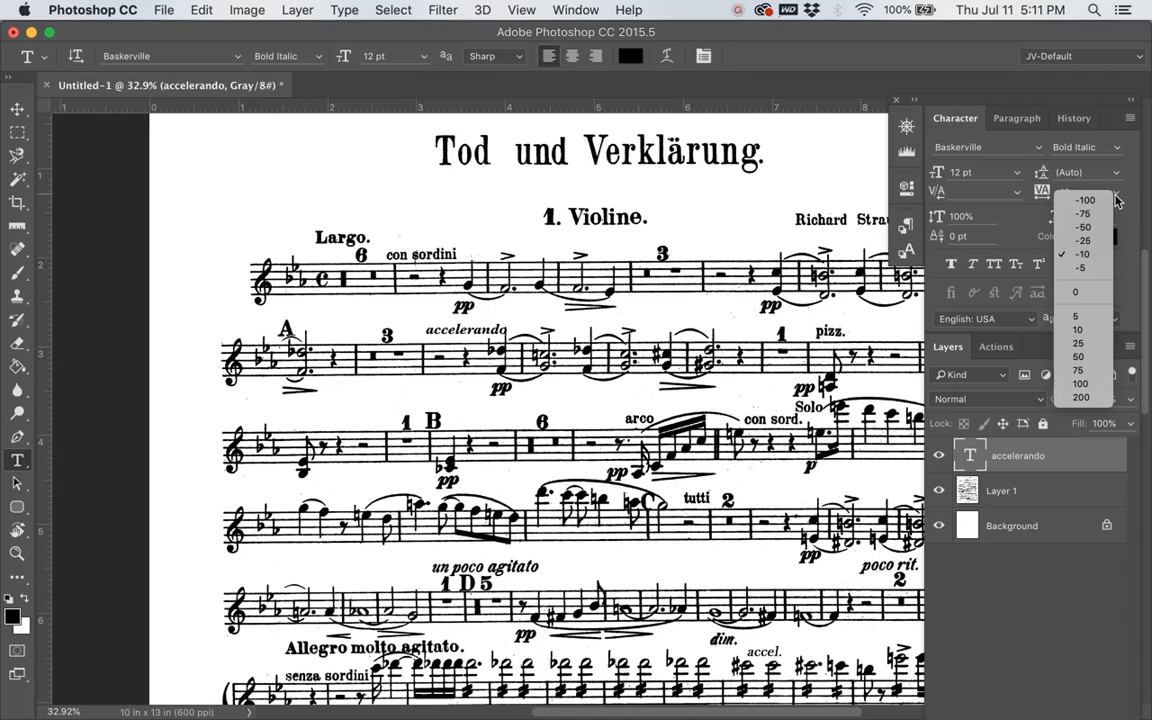
pyautogui.click(1087, 241)
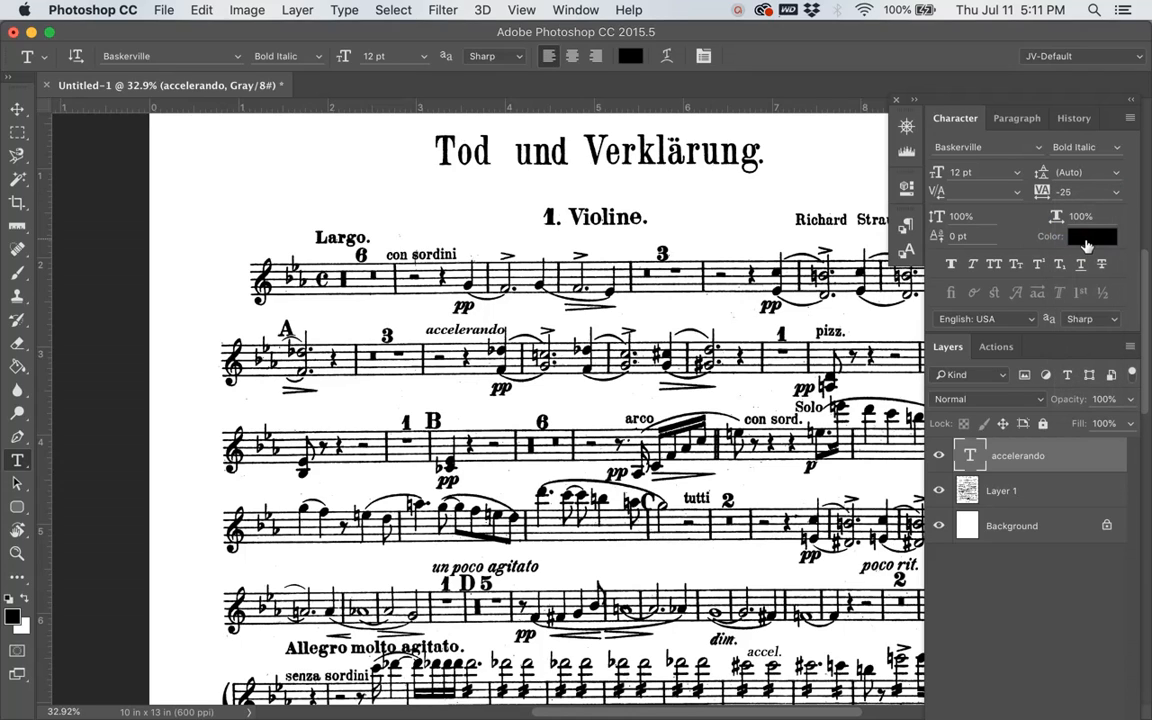
pyautogui.press('v')
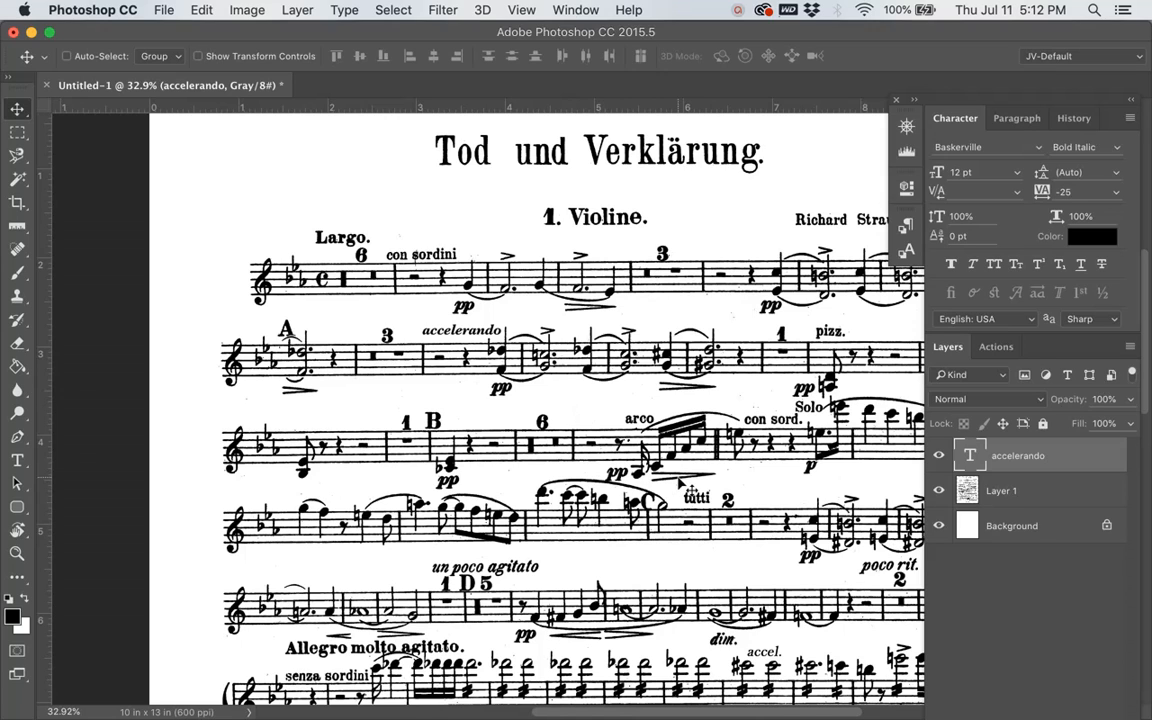
pyautogui.scroll(-5, 610, 435)
pyautogui.hscroll(5, 610, 435)
pyautogui.scroll(5, 690, 490)
pyautogui.hscroll(-4, 690, 490)
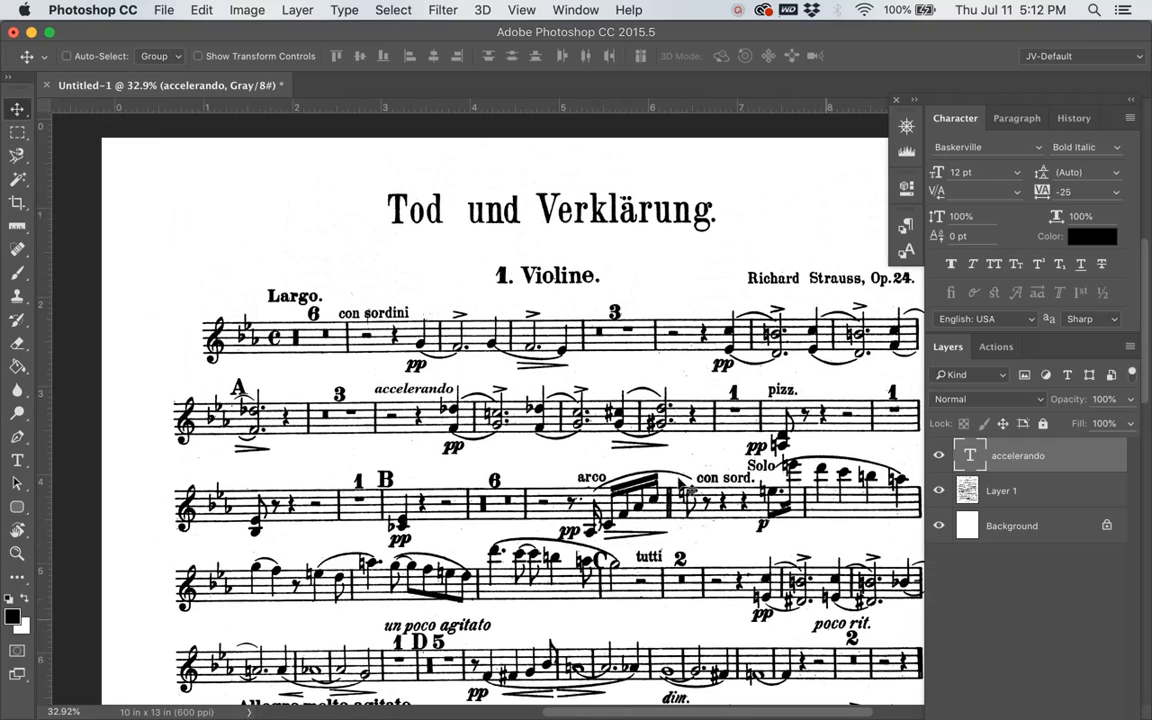
pyautogui.hscroll(1, 692, 489)
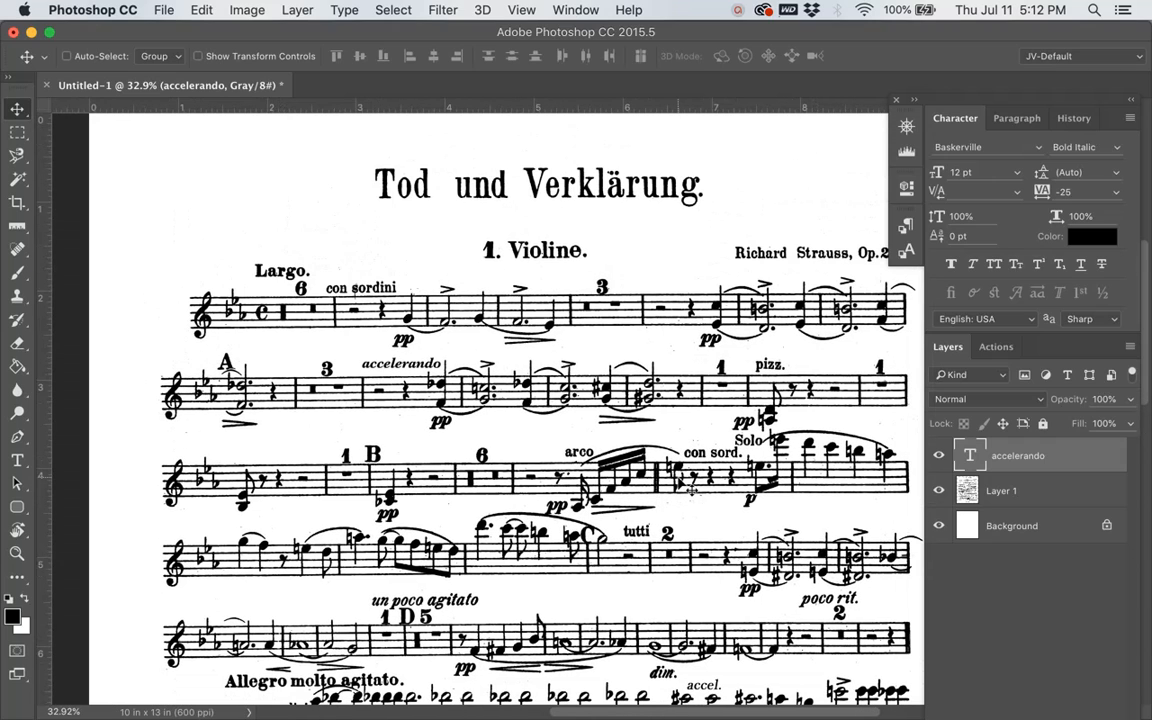
pyautogui.scroll(-2, 692, 489)
pyautogui.hscroll(-1, 692, 489)
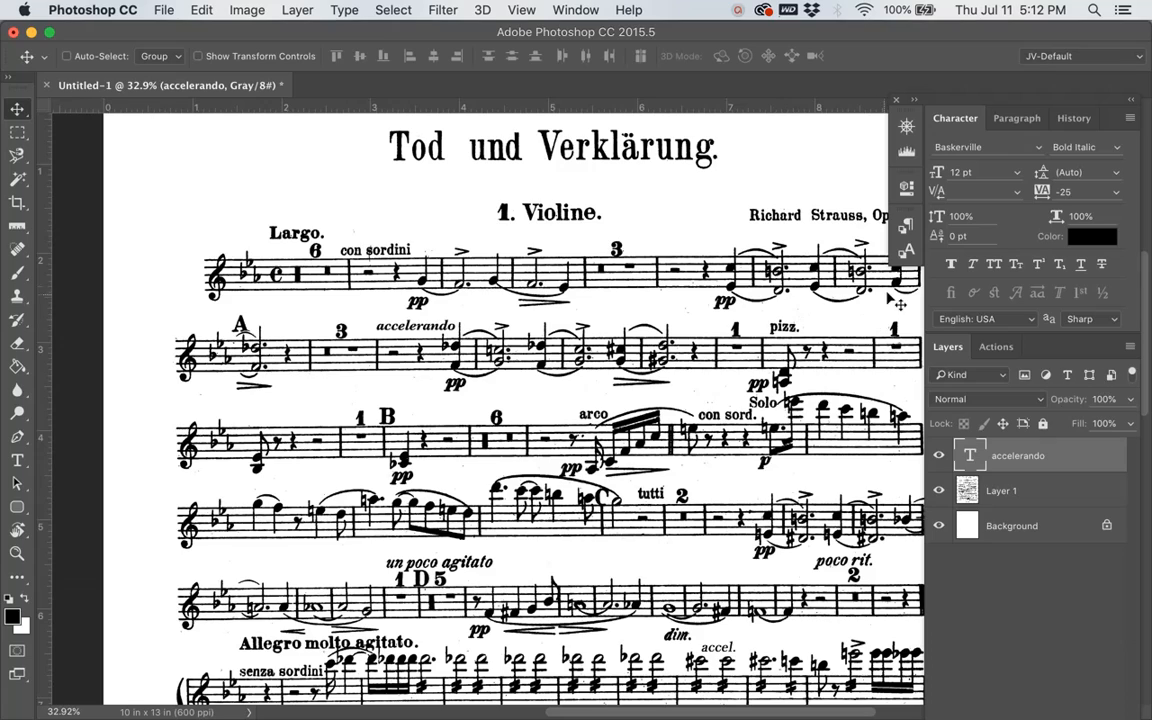
pyautogui.click(906, 256)
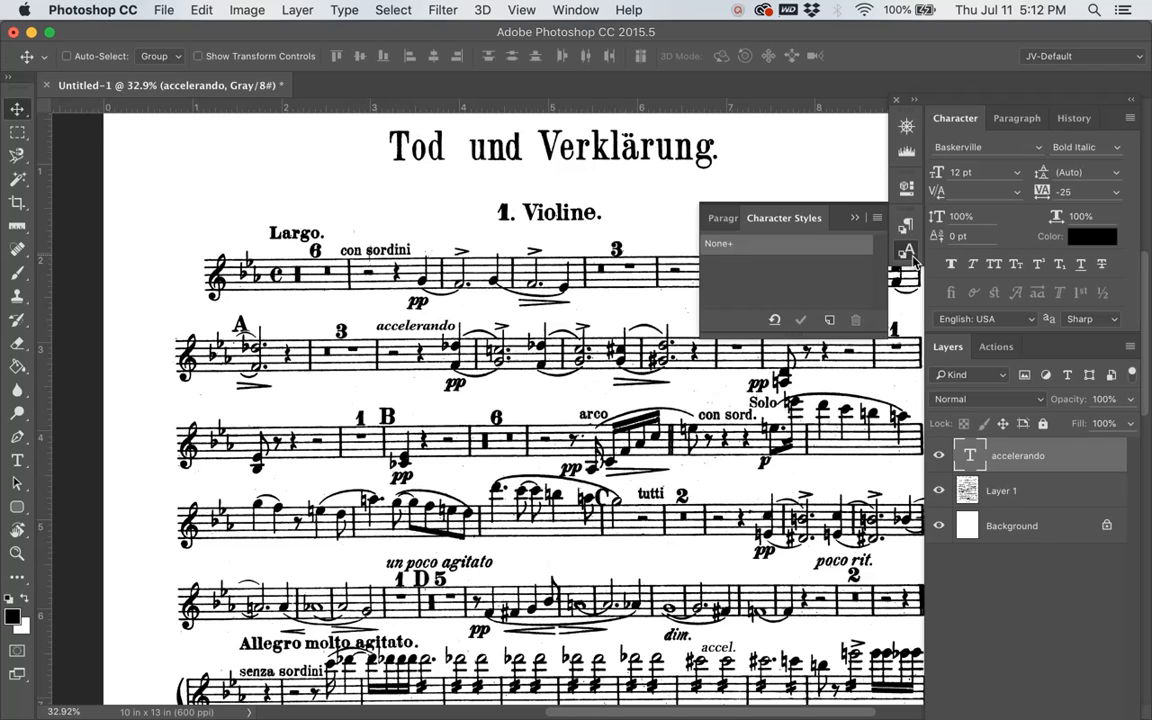
pyautogui.click(912, 259)
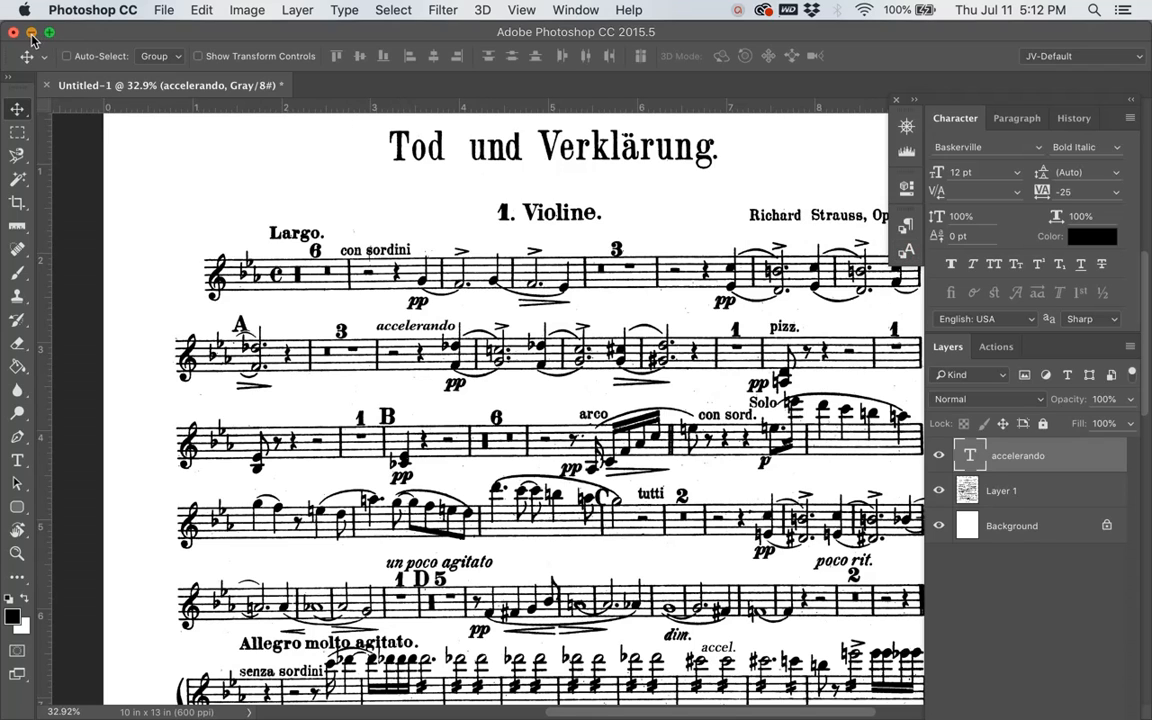
# Step: Switch to Safari to view the Adobe blog article on Photoshop type shortcuts, and return to the score
pyautogui.click(31, 34)
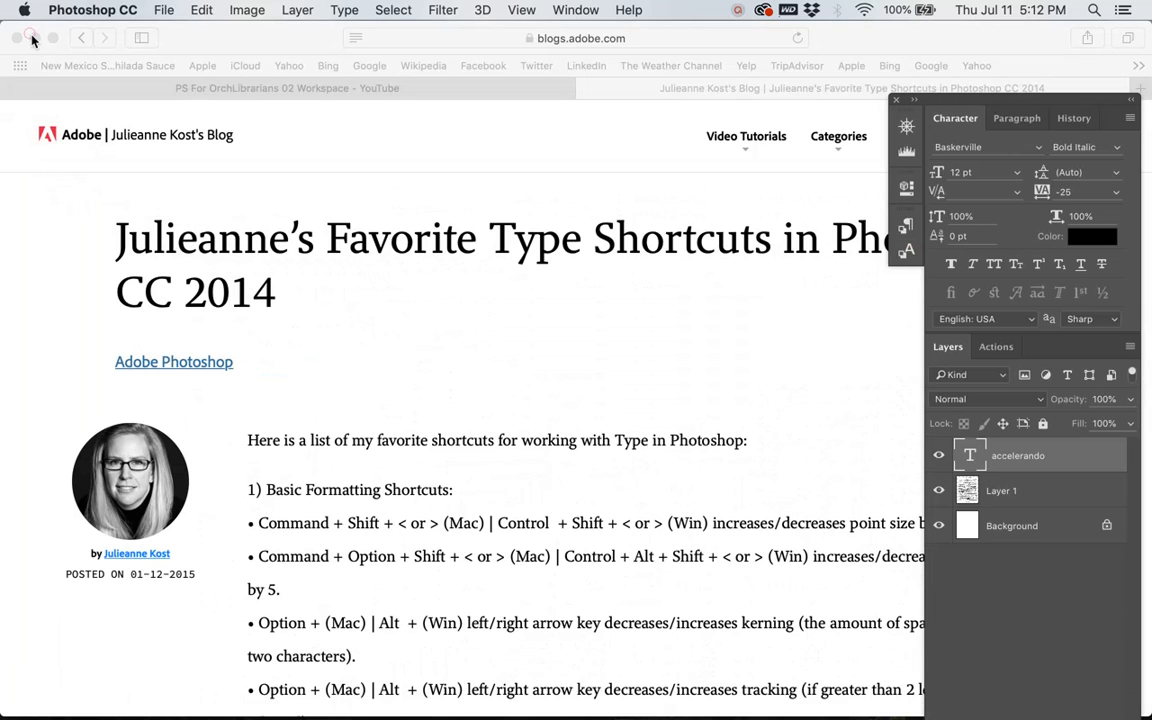
pyautogui.click(565, 315)
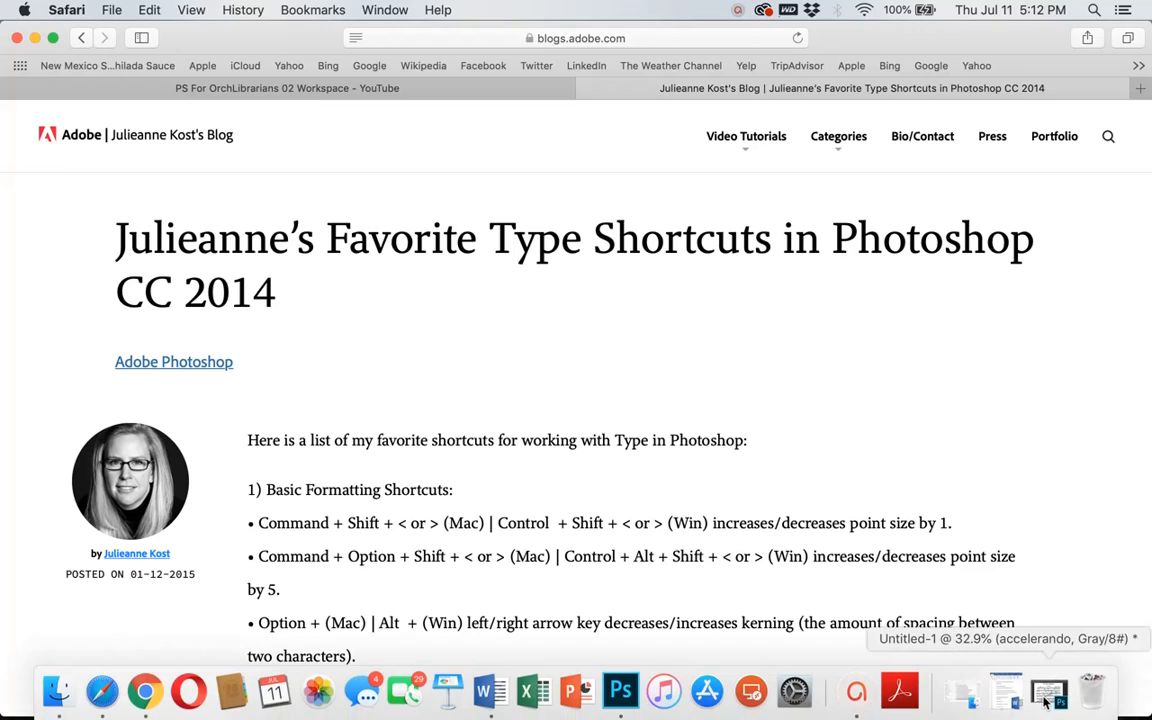
pyautogui.click(1044, 694)
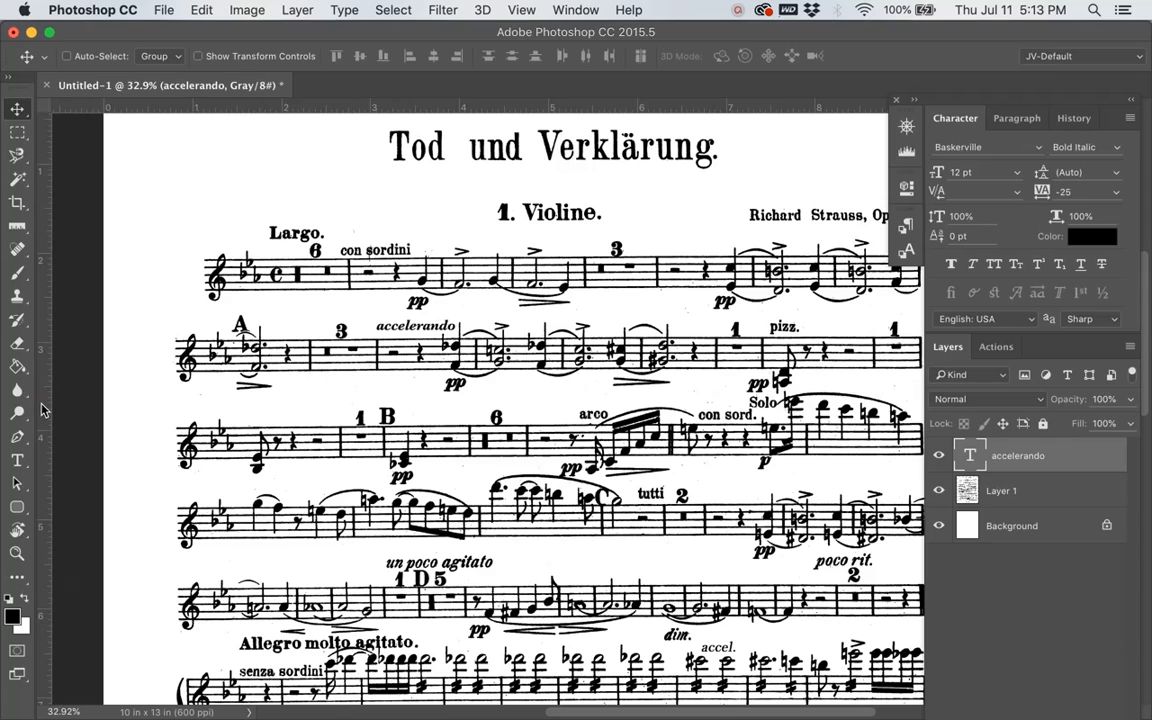
# Step: Add a vertical guide along the starting edge of the staves, beginning with the second system
pyautogui.moveTo(44, 410); pyautogui.dragTo(184, 410)
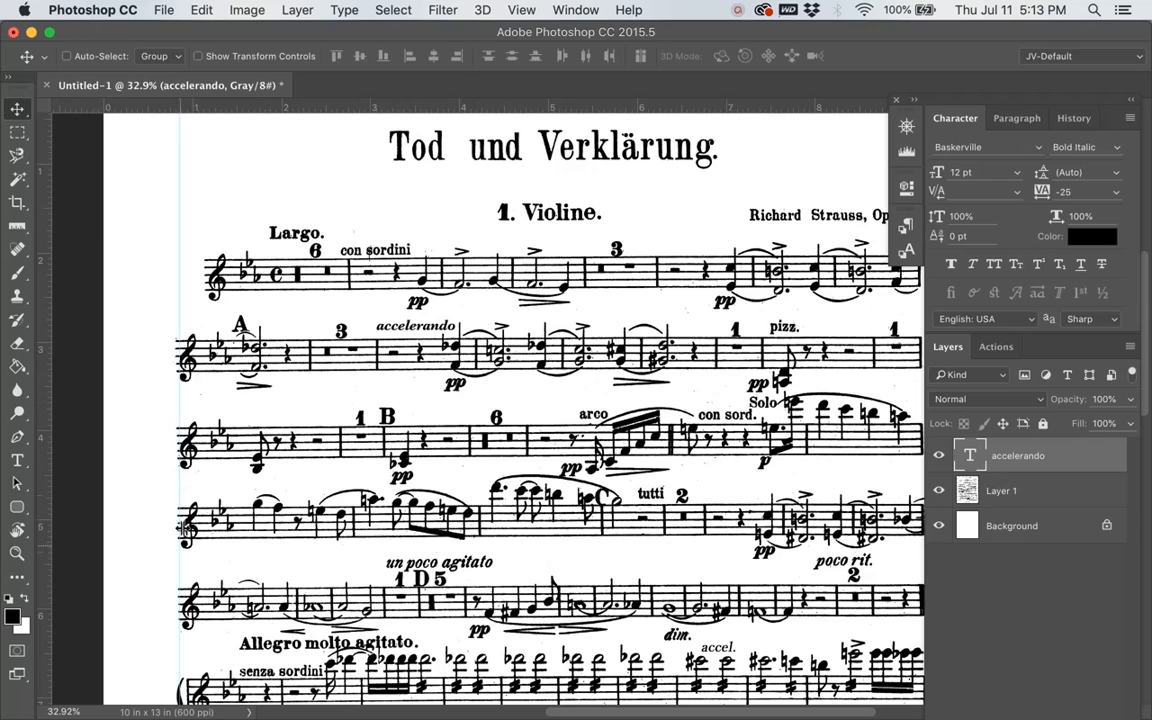
pyautogui.scroll(5, 185, 579)
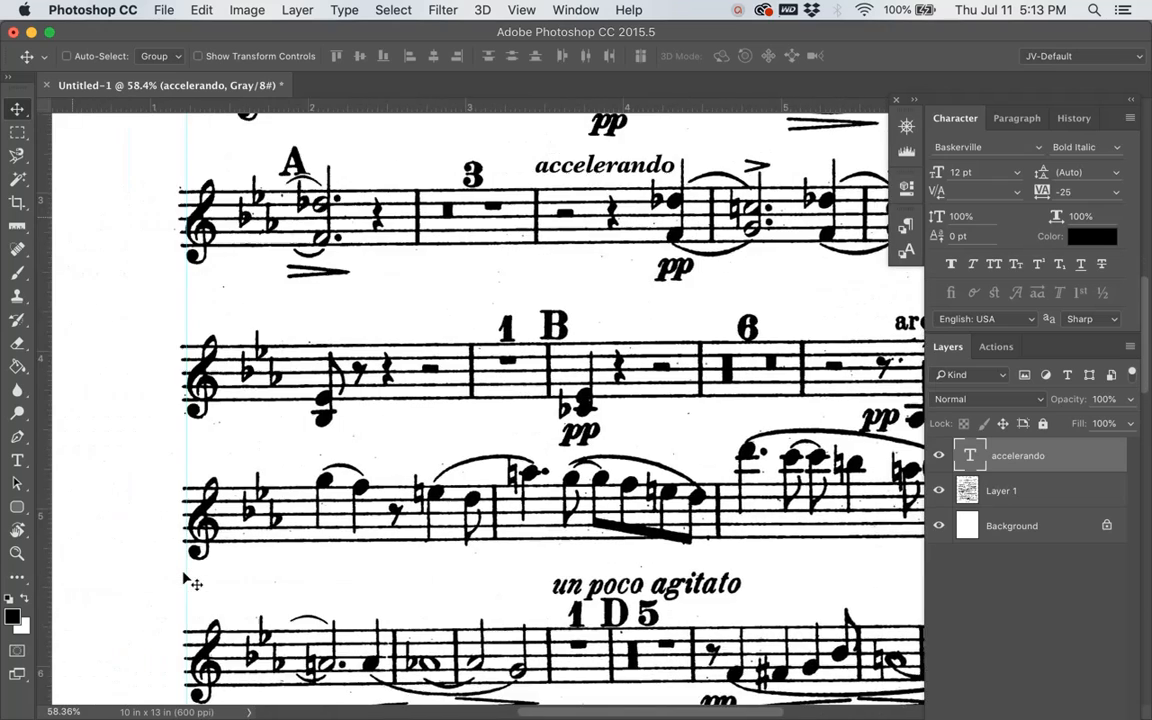
pyautogui.scroll(5, 185, 579)
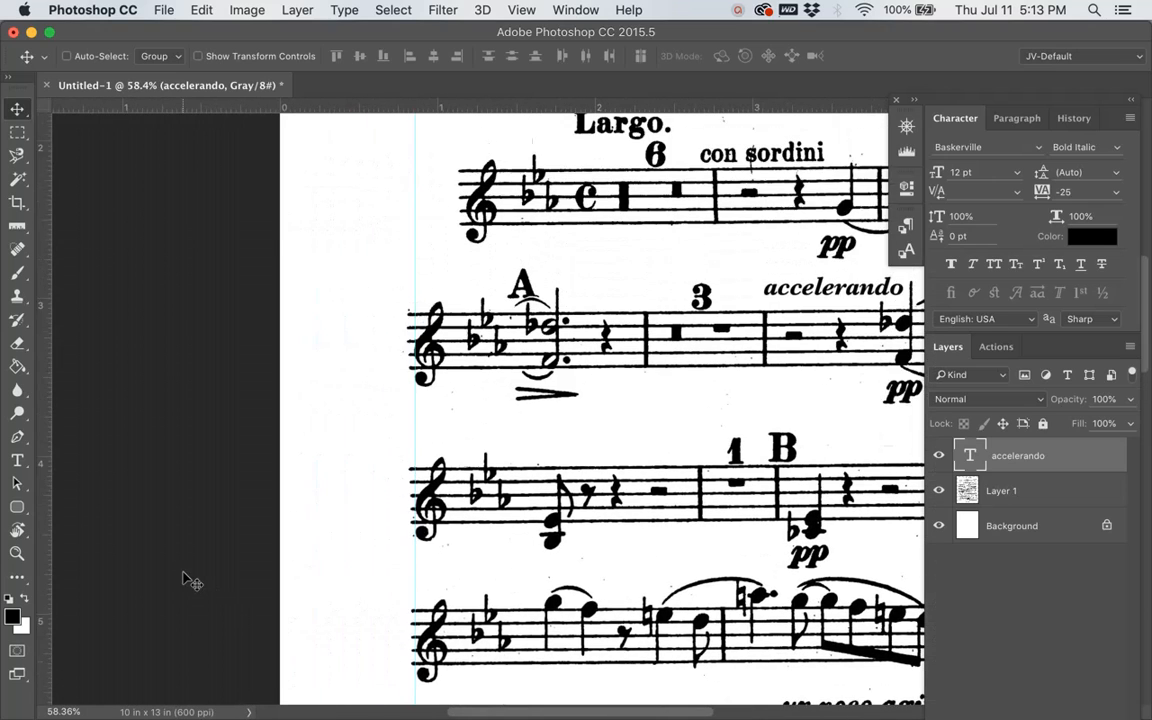
pyautogui.scroll(-2, 190, 580)
pyautogui.hscroll(3, 190, 580)
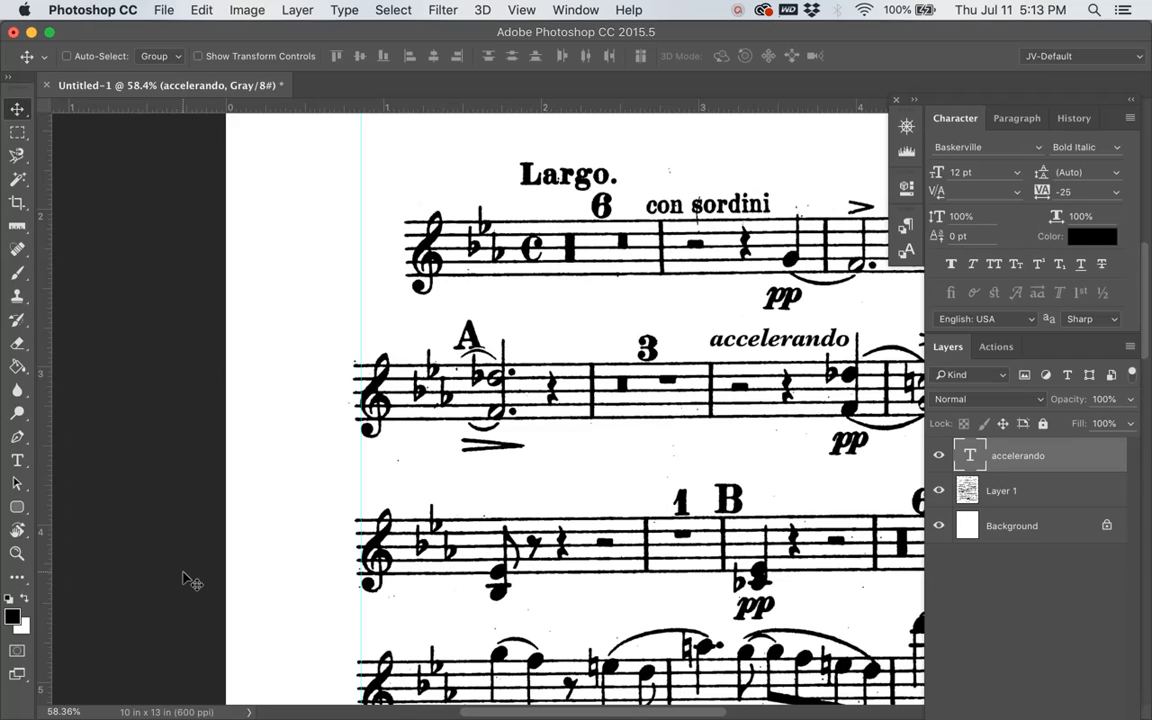
# Step: Add the bar number "26" above the clef of the second staff in the EngraverFontSet font, and commit it
pyautogui.press('t')
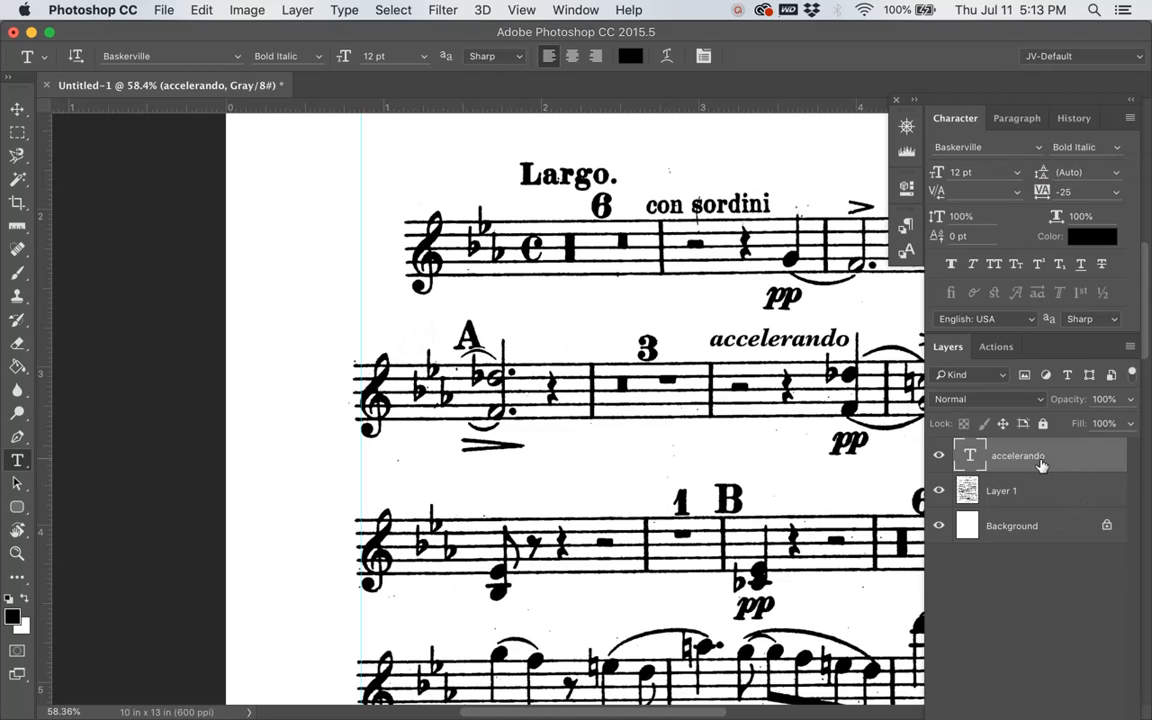
pyautogui.click(1041, 148)
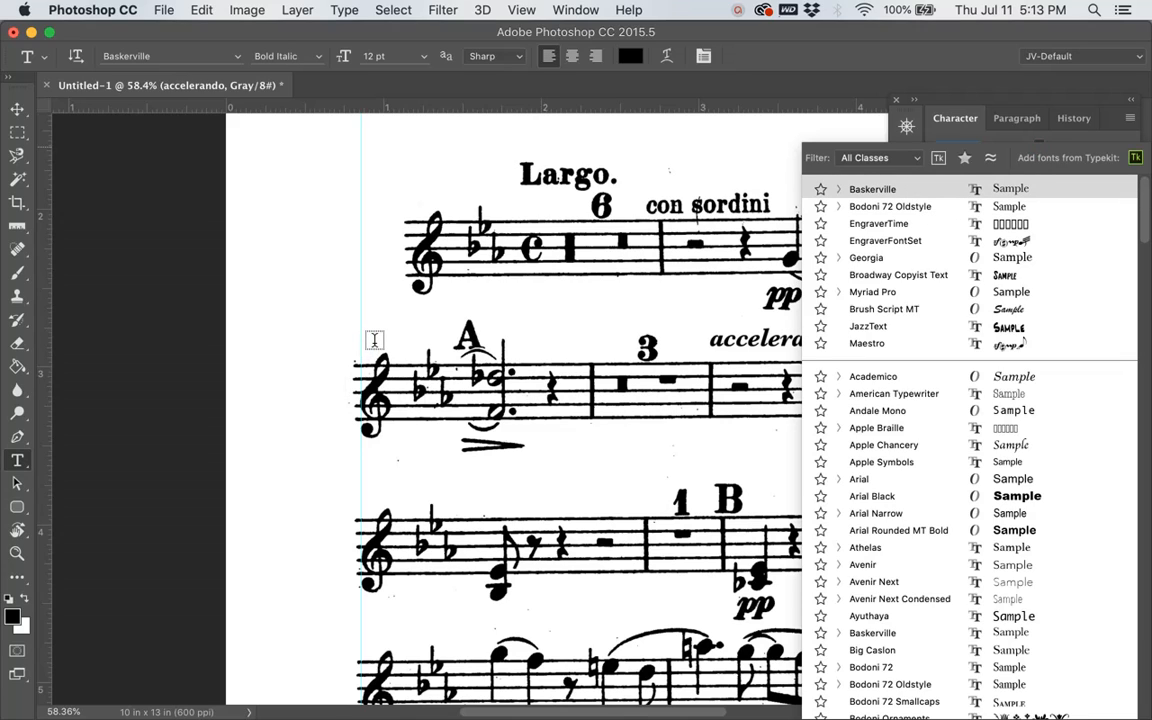
pyautogui.click(374, 340)
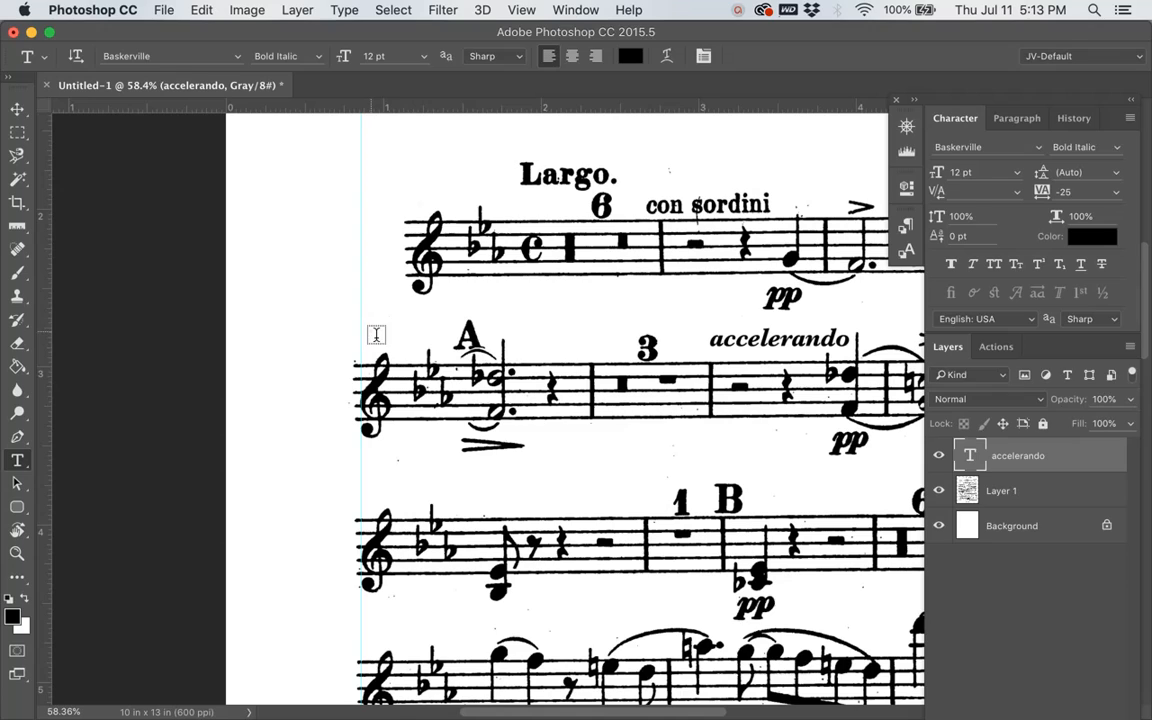
pyautogui.click(372, 331)
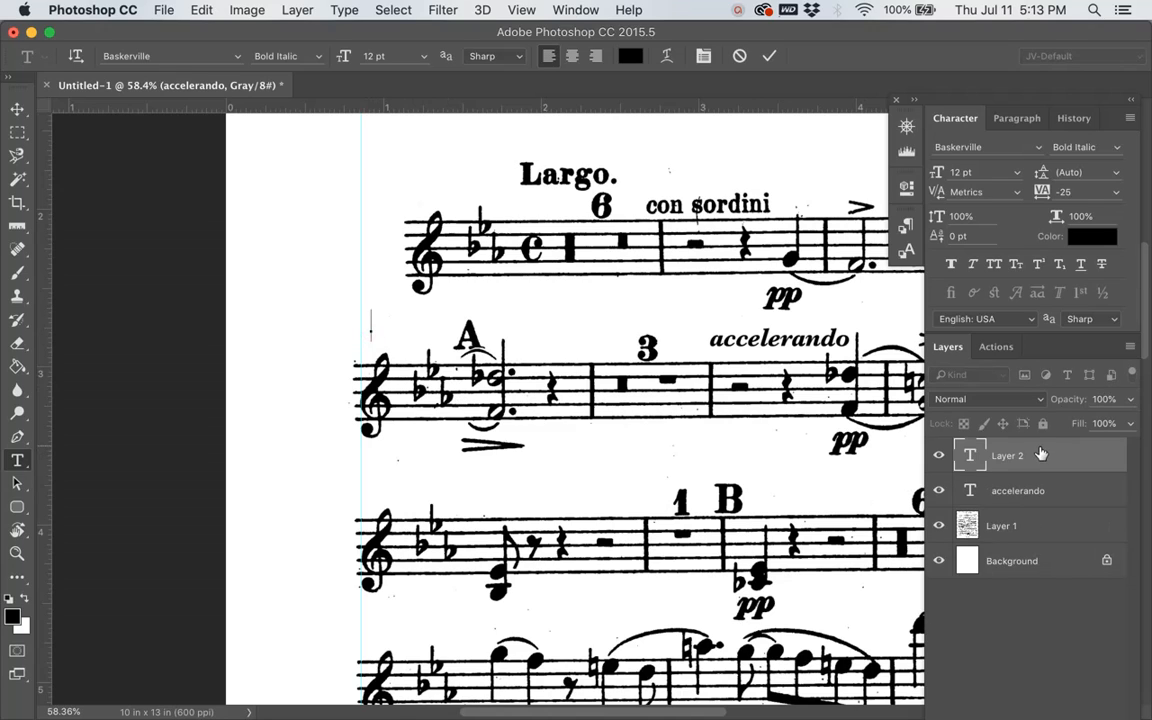
pyautogui.click(1039, 150)
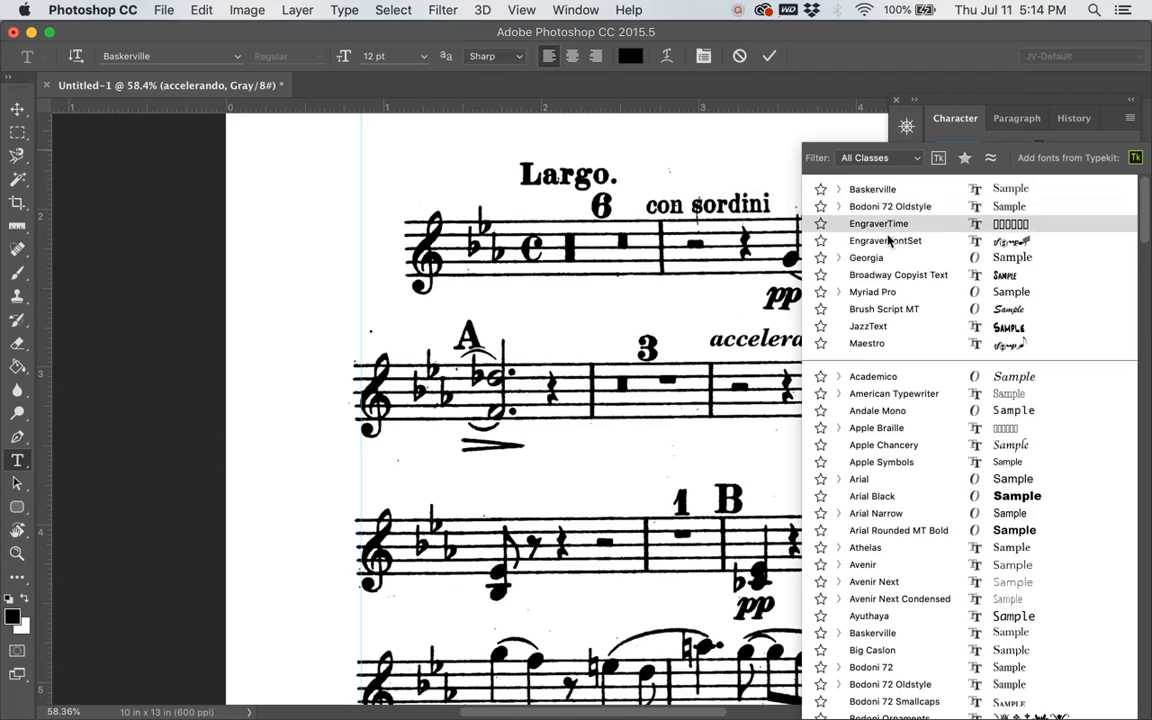
pyautogui.click(888, 241)
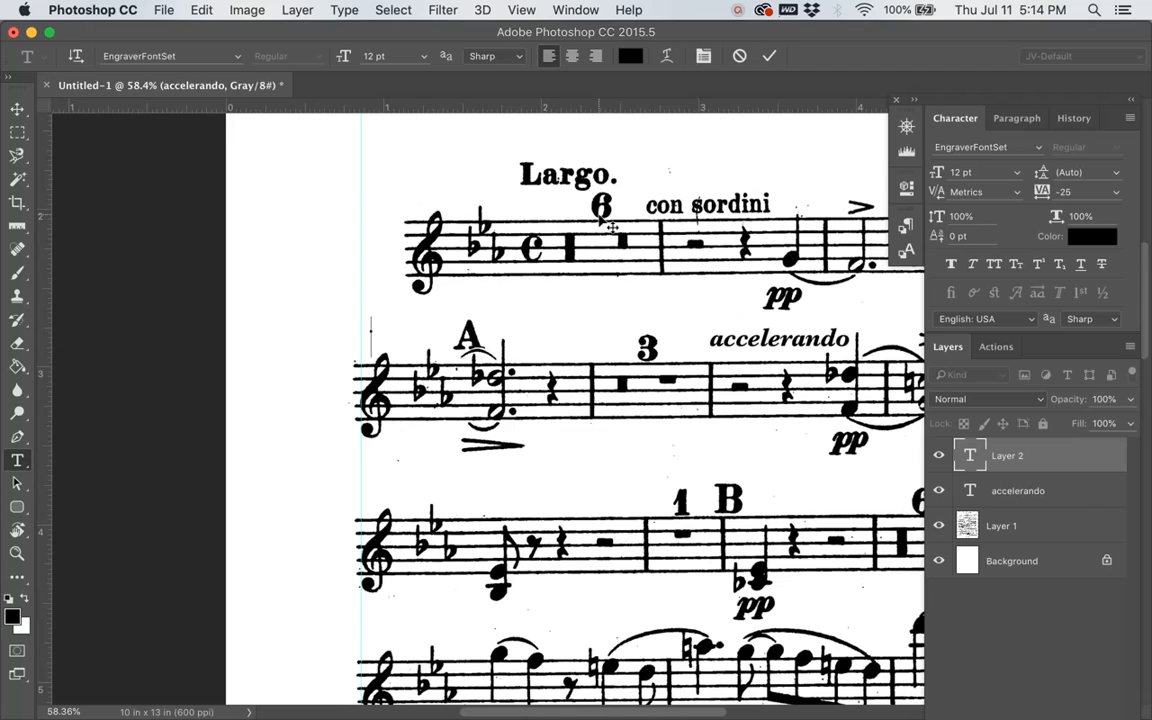
pyautogui.write('26')
pyautogui.press('super+Return')
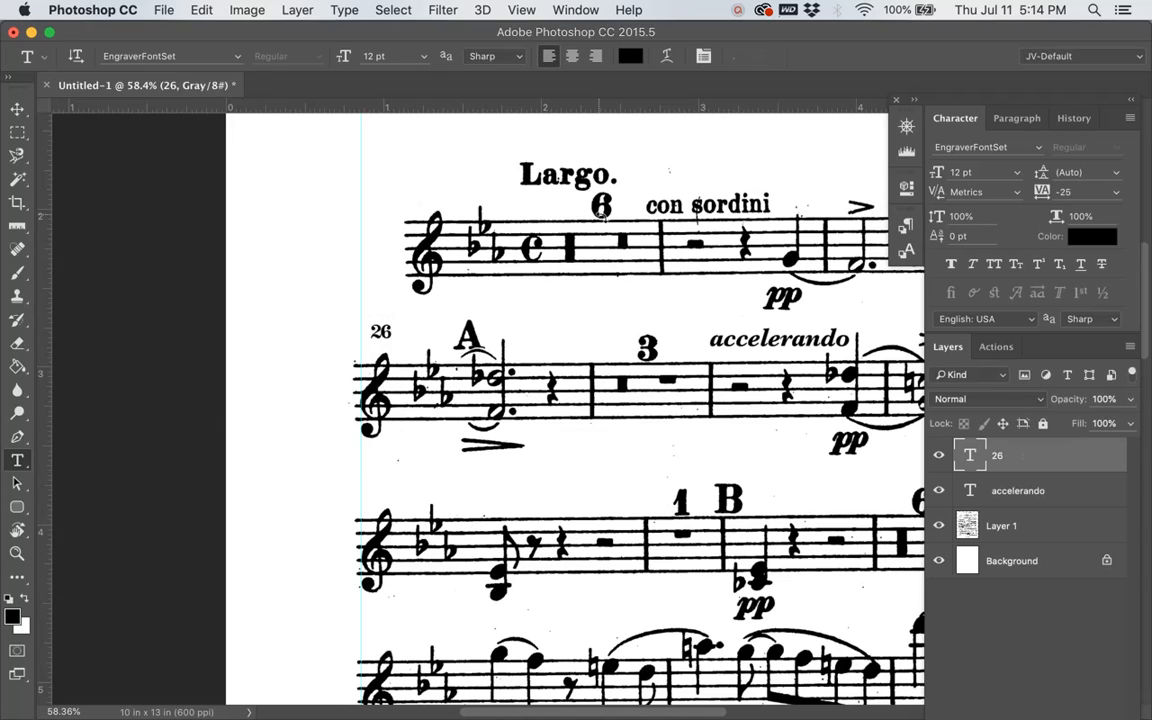
pyautogui.click(986, 177)
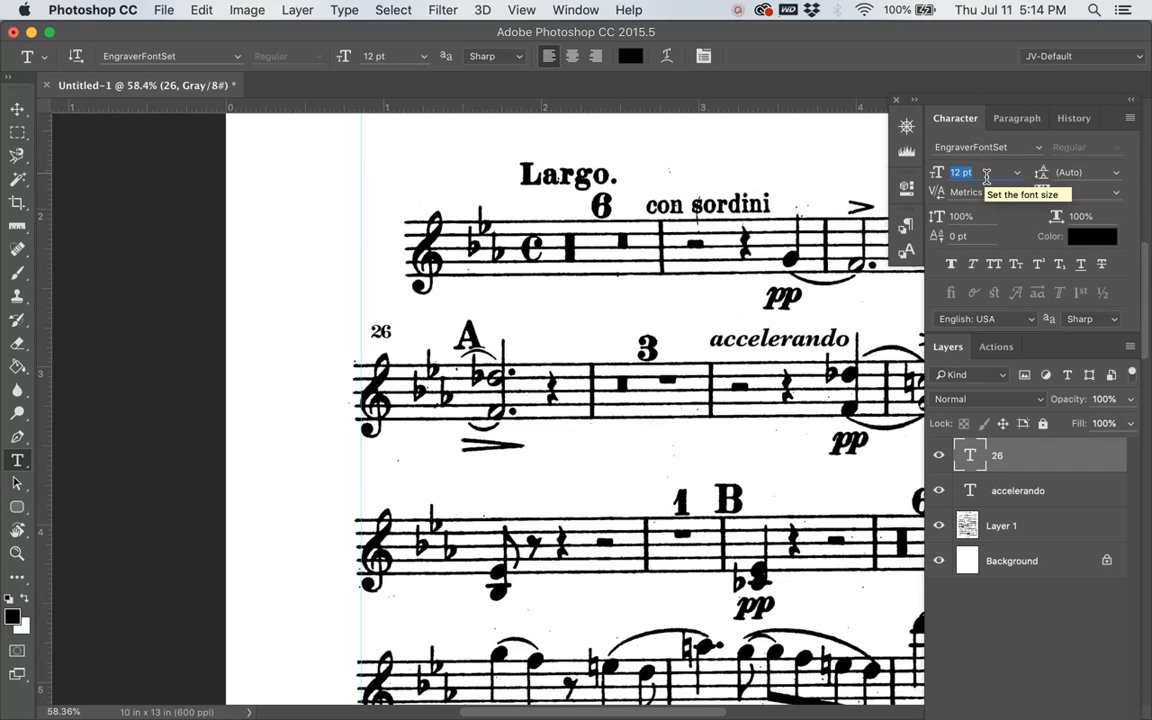
pyautogui.write('14')
pyautogui.press('Return')
pyautogui.moveTo(986, 177); pyautogui.dragTo(925, 177)
pyautogui.write('1')
pyautogui.press('Return')
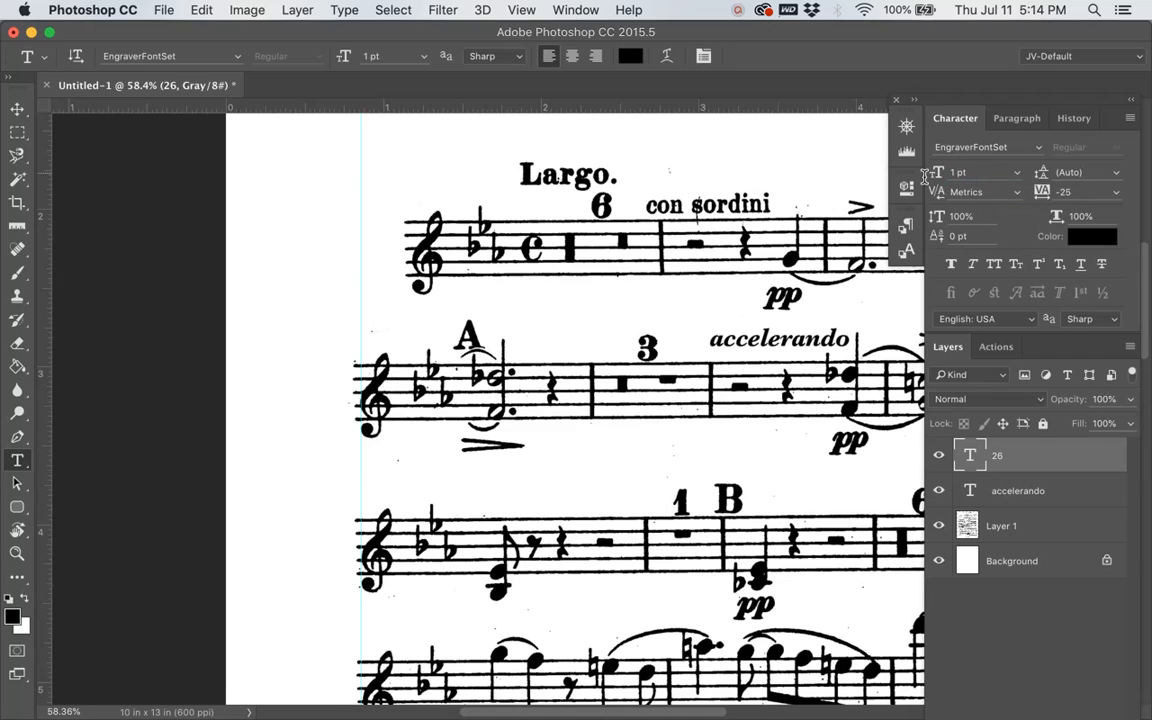
# Step: Set the font size of the bar number 26 to 16 pt and its tracking to 0
pyautogui.doubleClick(965, 172)
pyautogui.press('BackSpace')
pyautogui.write('6')
pyautogui.press('Return')
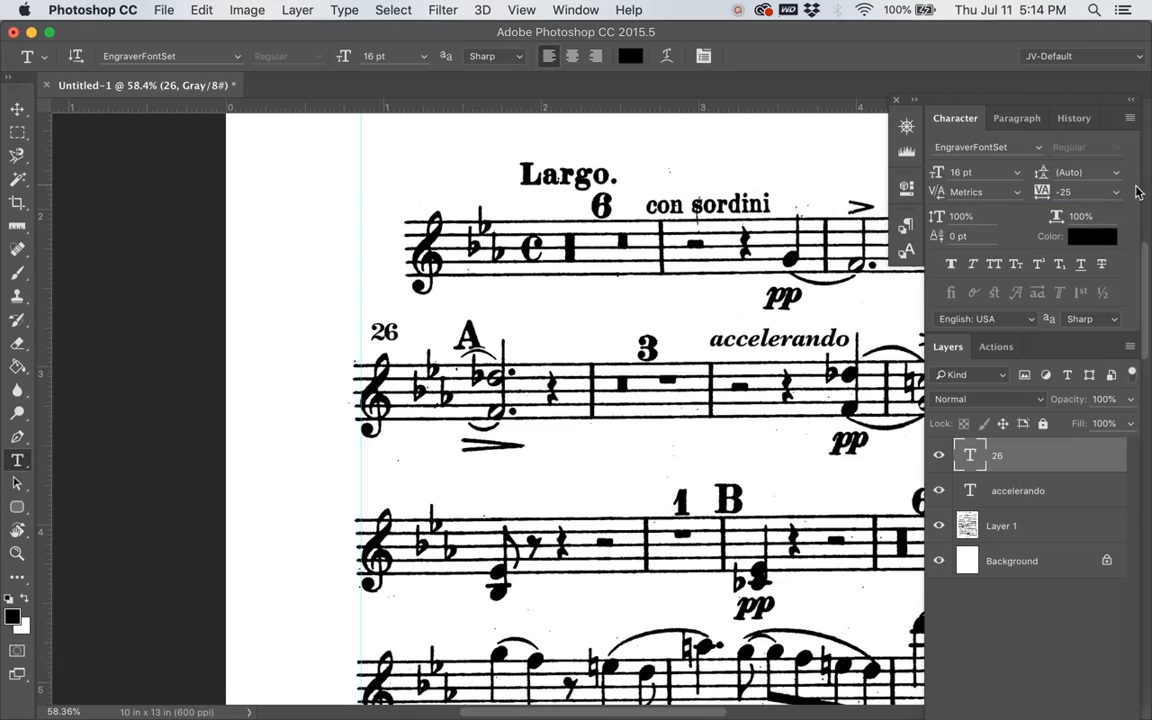
pyautogui.click(1116, 195)
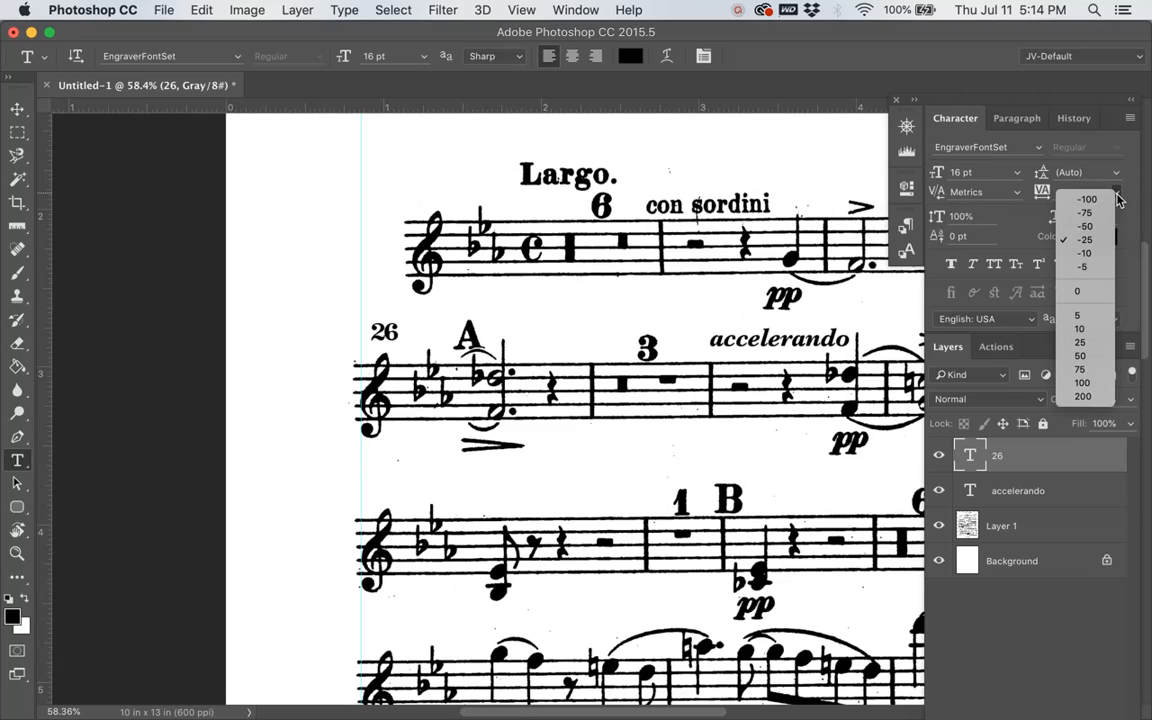
pyautogui.click(1091, 293)
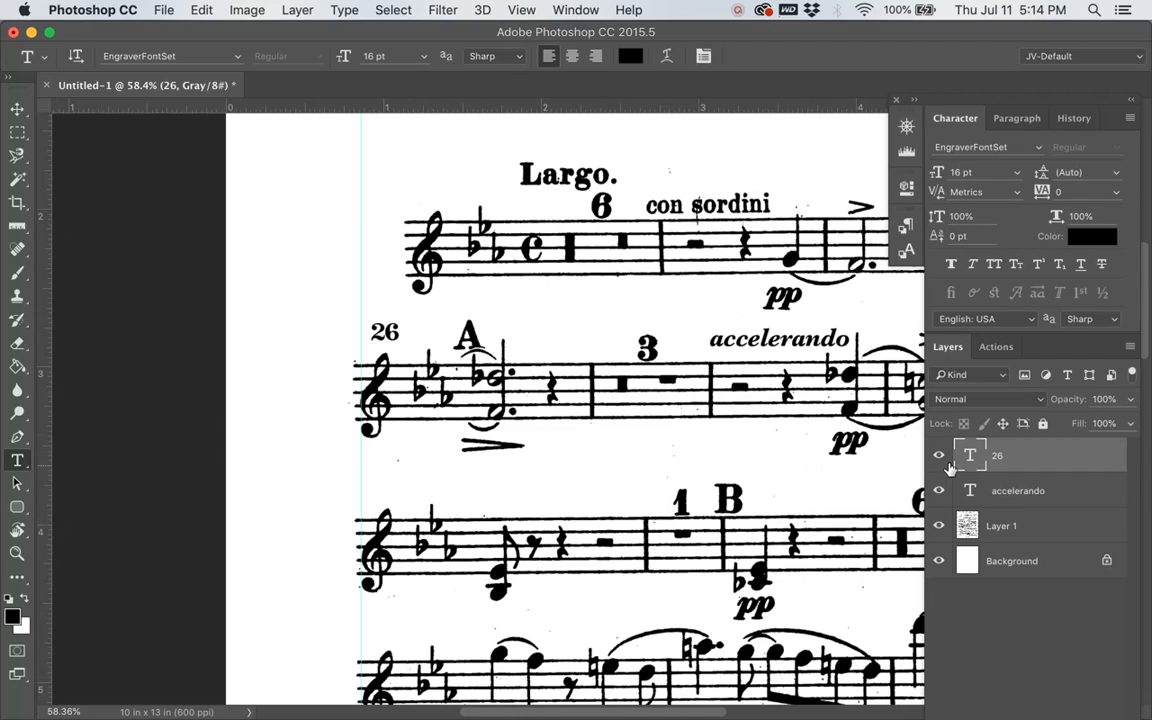
# Step: Nudge the bar number 26 left and slightly down with the Move tool so it lines up with the vertical guide
pyautogui.press('v')
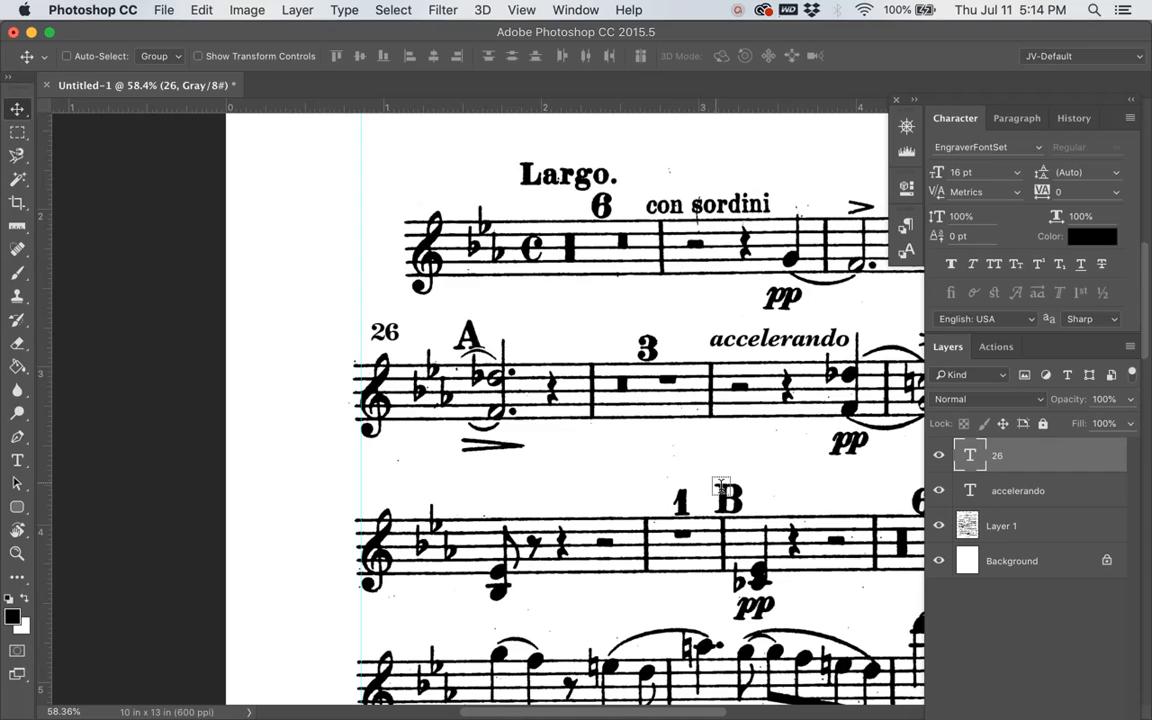
pyautogui.press('Left')
pyautogui.press('Left')
pyautogui.press('Left')
pyautogui.press('Left')
pyautogui.press('Left')
pyautogui.press('Left')
pyautogui.press('Left')
pyautogui.press('Left')
pyautogui.press('Left')
pyautogui.press('Left')
pyautogui.press('Left')
pyautogui.press('Left')
pyautogui.press('Left')
pyautogui.press('Left')
pyautogui.press('Left')
pyautogui.press('Left')
pyautogui.press('Left')
pyautogui.press('Left')
pyautogui.press('Left')
pyautogui.press('Down')
pyautogui.press('Down')
pyautogui.press('Down')
pyautogui.press('Down')
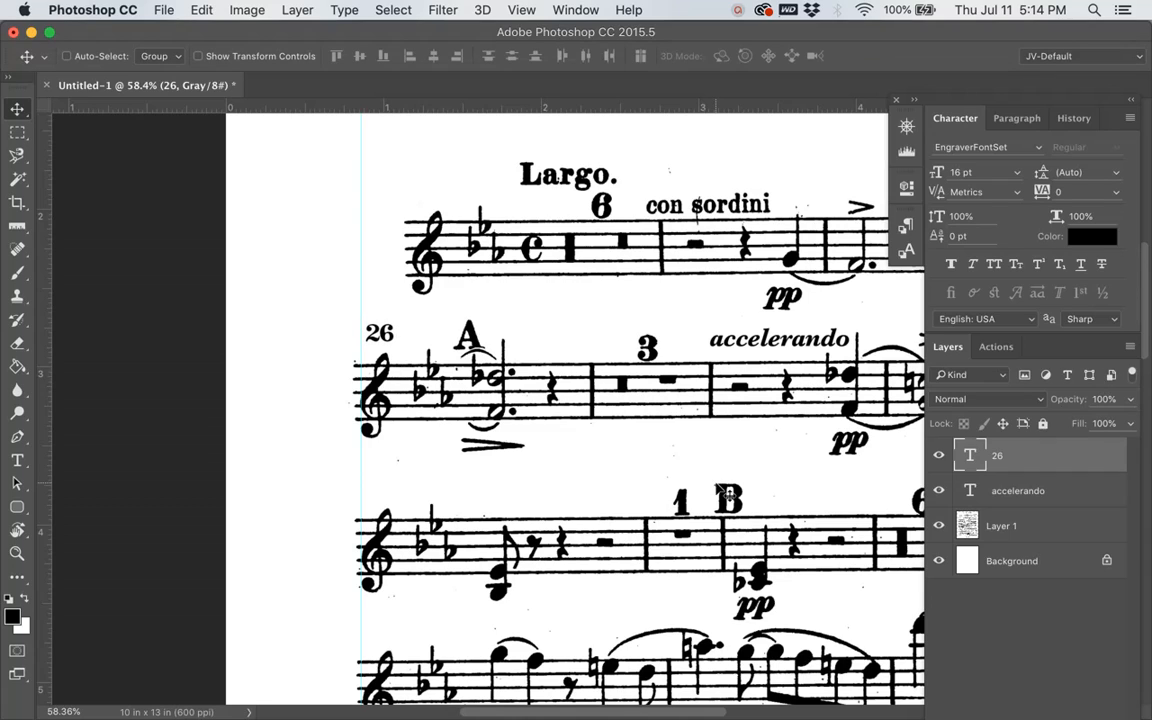
pyautogui.press('Down')
pyautogui.press('Down')
pyautogui.press('Down')
pyautogui.press('Down')
pyautogui.press('Left')
pyautogui.press('Left')
pyautogui.press('Left')
pyautogui.press('Left')
pyautogui.press('Left')
pyautogui.press('Left')
pyautogui.press('Left')
pyautogui.press('Left')
pyautogui.press('Left')
pyautogui.press('Left')
pyautogui.press('Left')
pyautogui.press('Left')
# Step: Add the bar number "36" above the clef of the third staff in 16 pt EngraverFontSet, and commit it
pyautogui.scroll(-5, 500, 490)
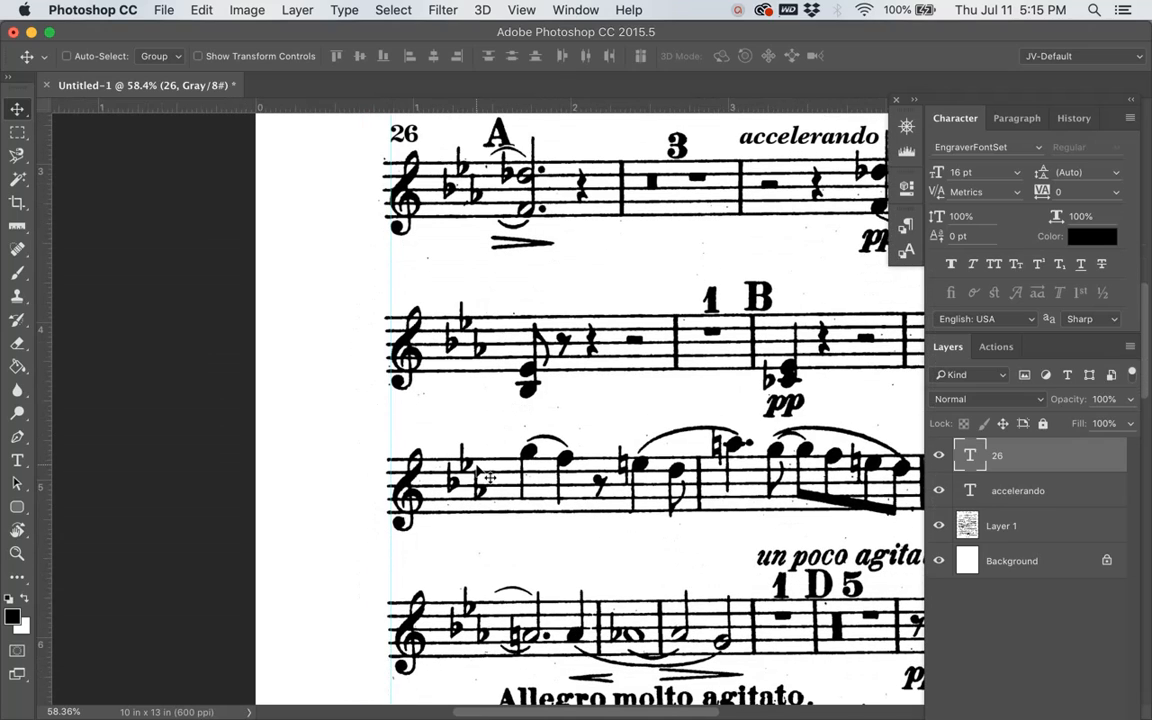
pyautogui.press('t')
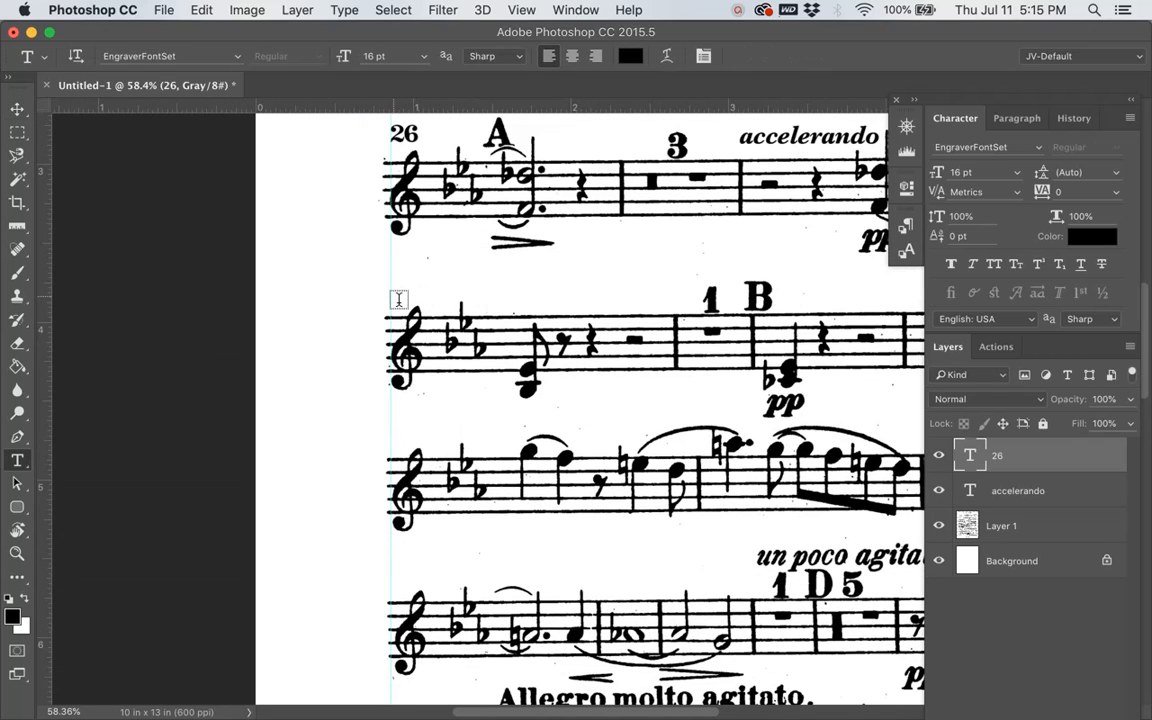
pyautogui.click(394, 296)
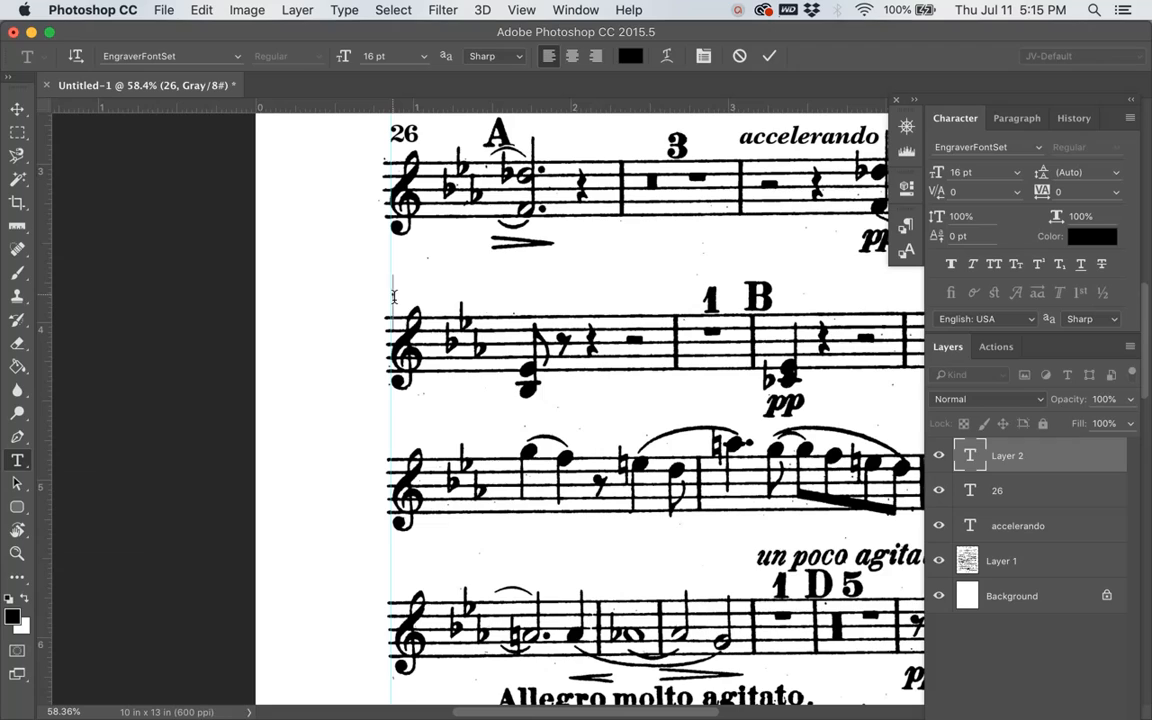
pyautogui.write('36')
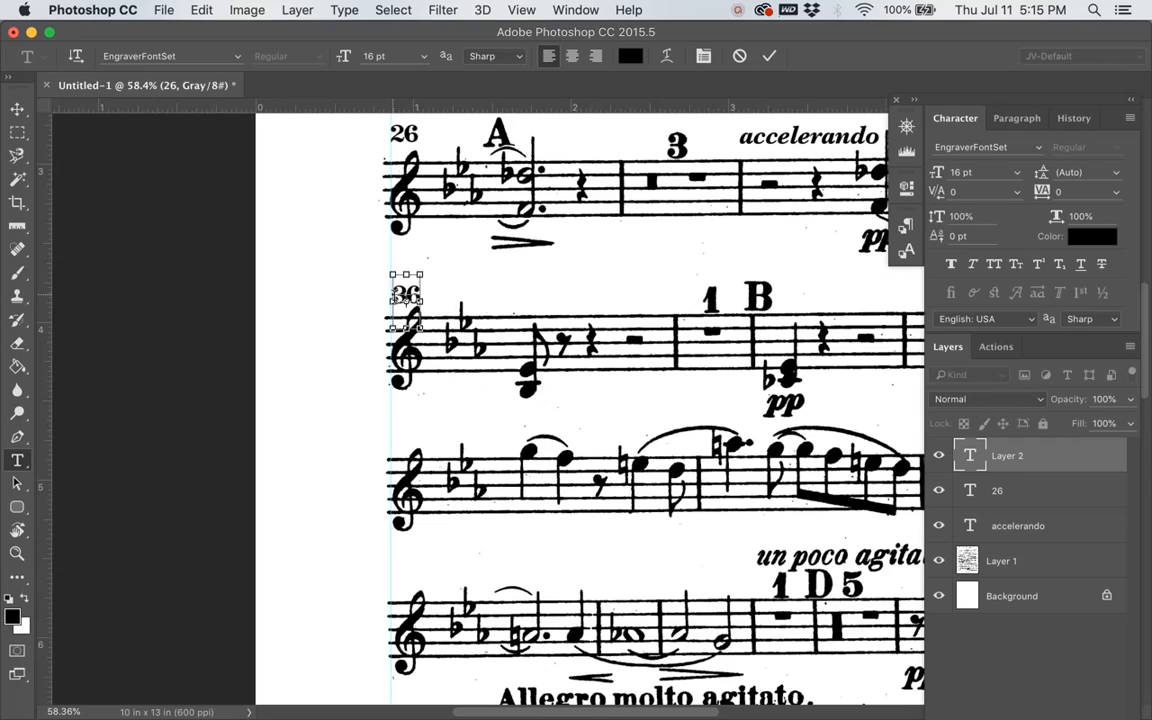
pyautogui.hotkey('ctrl', 'Return')
# Step: Nudge the bar number 36 left and slightly up with the Move tool to align it with the vertical guide
pyautogui.press('v')
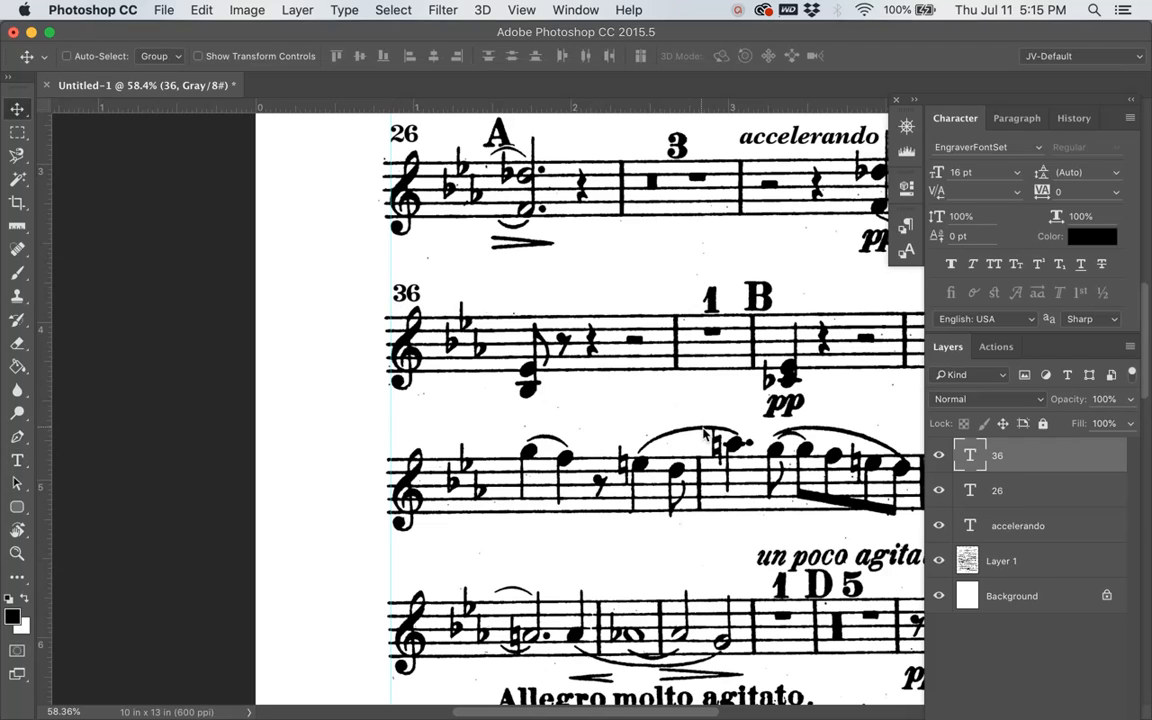
pyautogui.press('Left')
pyautogui.press('Left')
pyautogui.press('Left')
pyautogui.press('Left')
pyautogui.press('Left')
pyautogui.press('Left')
pyautogui.press('Left')
pyautogui.press('Left')
pyautogui.press('Down')
pyautogui.press('Down')
# Step: Add the bar number "46" above the clef of the fourth staff in 16 pt EngraverFontSet, and commit it
pyautogui.press('t')
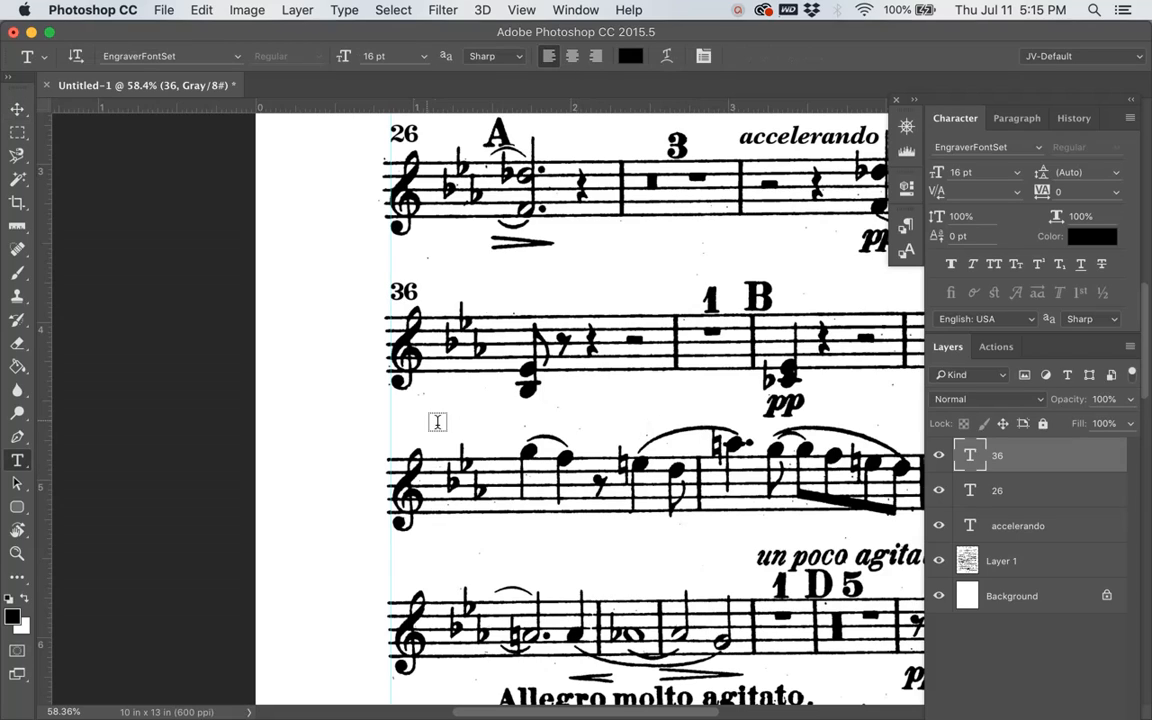
pyautogui.click(397, 436)
pyautogui.write('46')
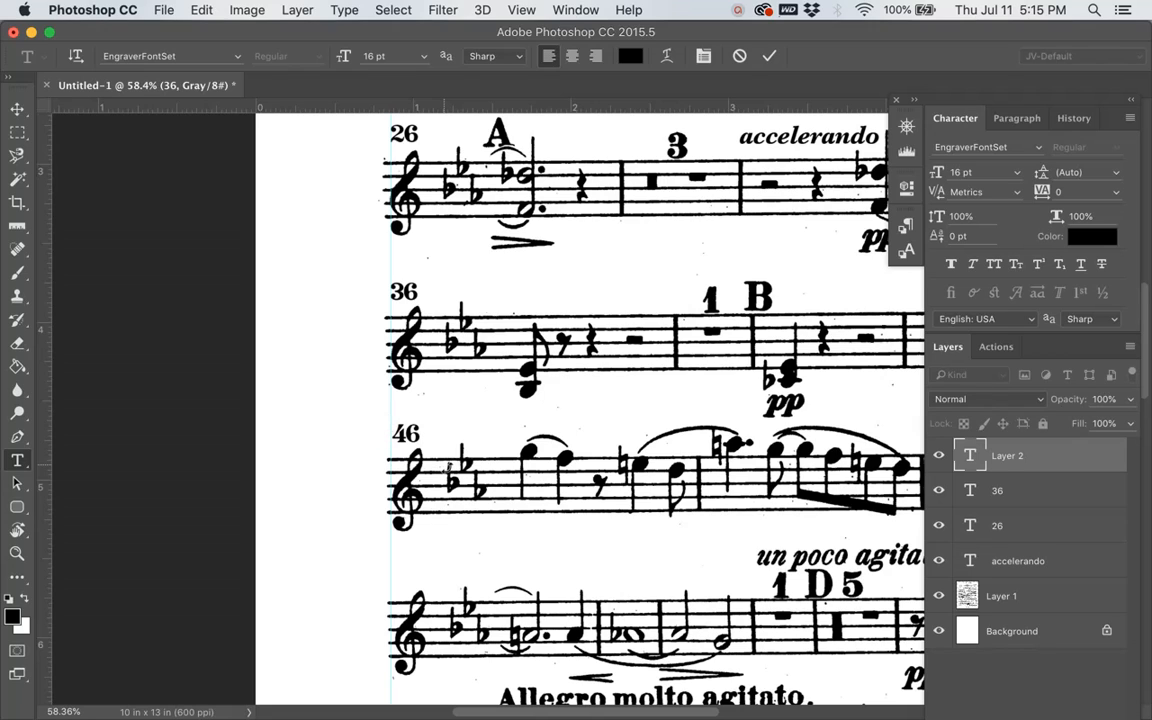
pyautogui.press('super+Return')
# Step: Nudge the bar number 46 slightly up and left with the Move tool to line it up with the guide
pyautogui.press('v')
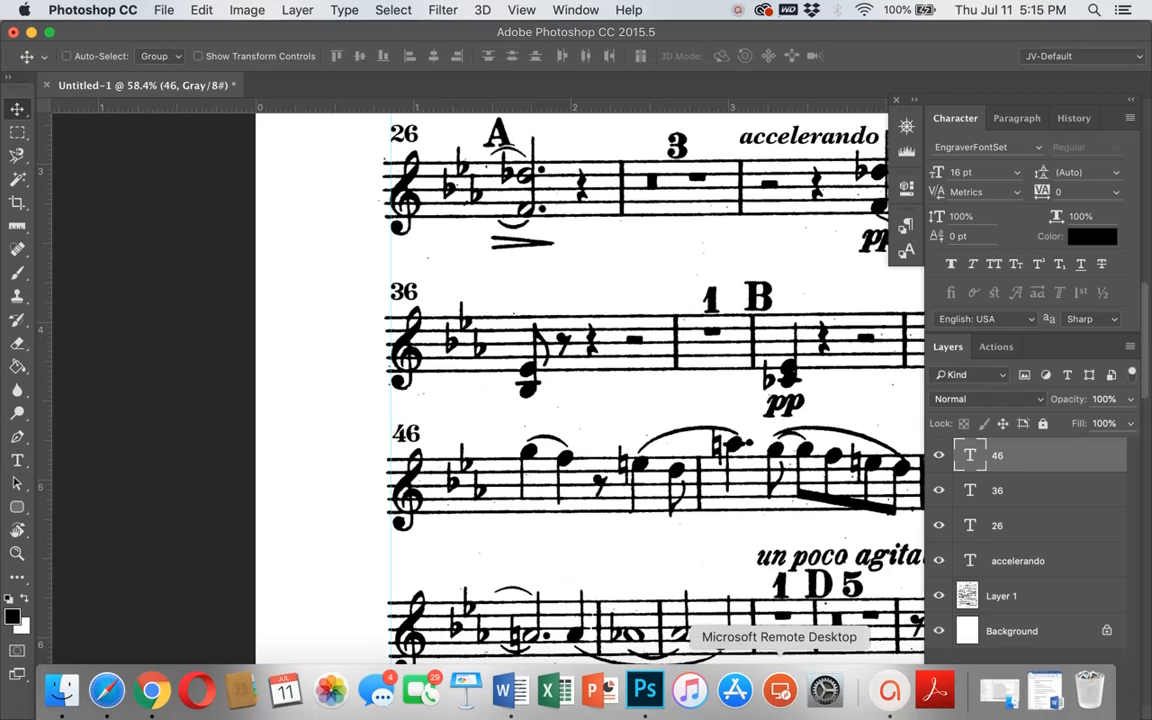
pyautogui.press('Up')
pyautogui.press('Up')
pyautogui.press('Up')
pyautogui.press('Up')
pyautogui.press('Up')
pyautogui.press('Up')
pyautogui.press('Up')
pyautogui.press('Up')
pyautogui.press('Up')
pyautogui.press('Up')
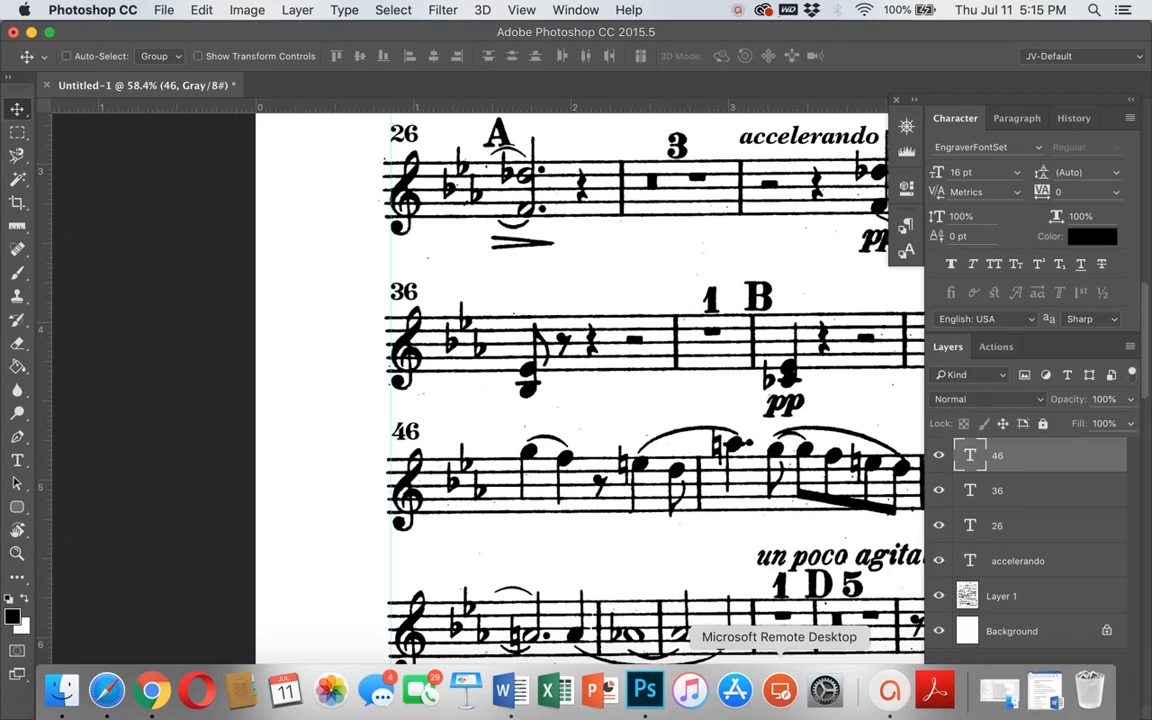
# Step: Shorten the Layers panel so its bottom controls fit on screen, and place it back beneath the Character panel
pyautogui.scroll(-4, 472, 309)
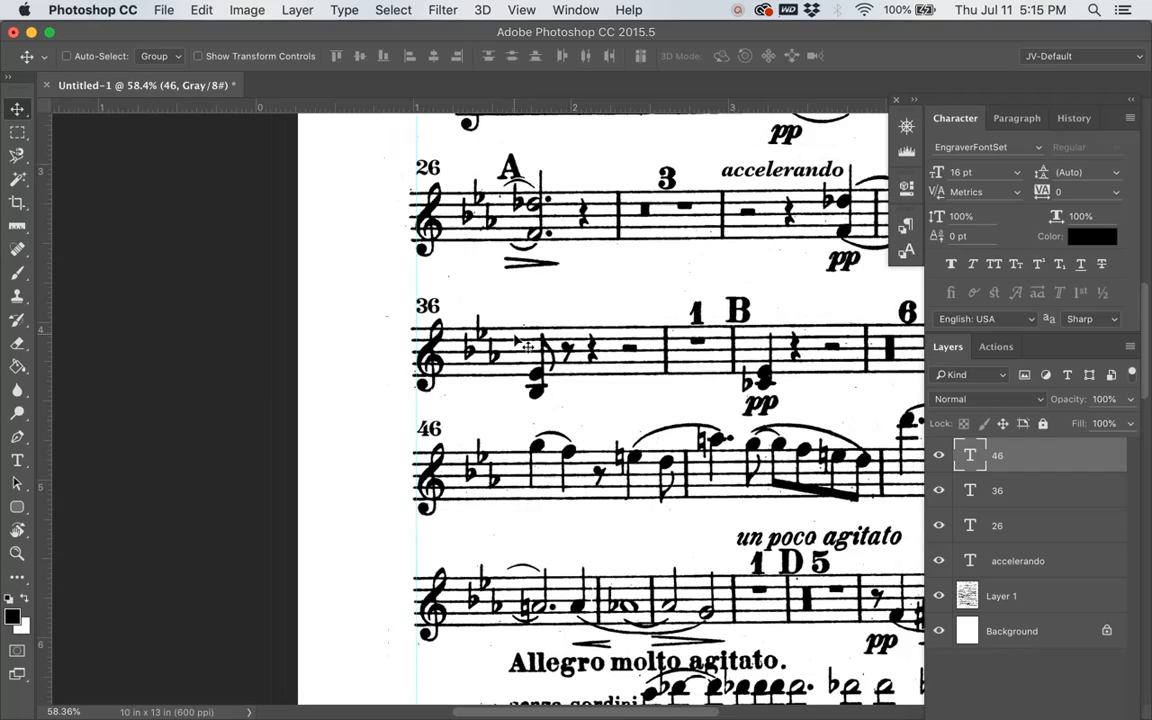
pyautogui.hscroll(5, 516, 340)
pyautogui.scroll(1, 516, 340)
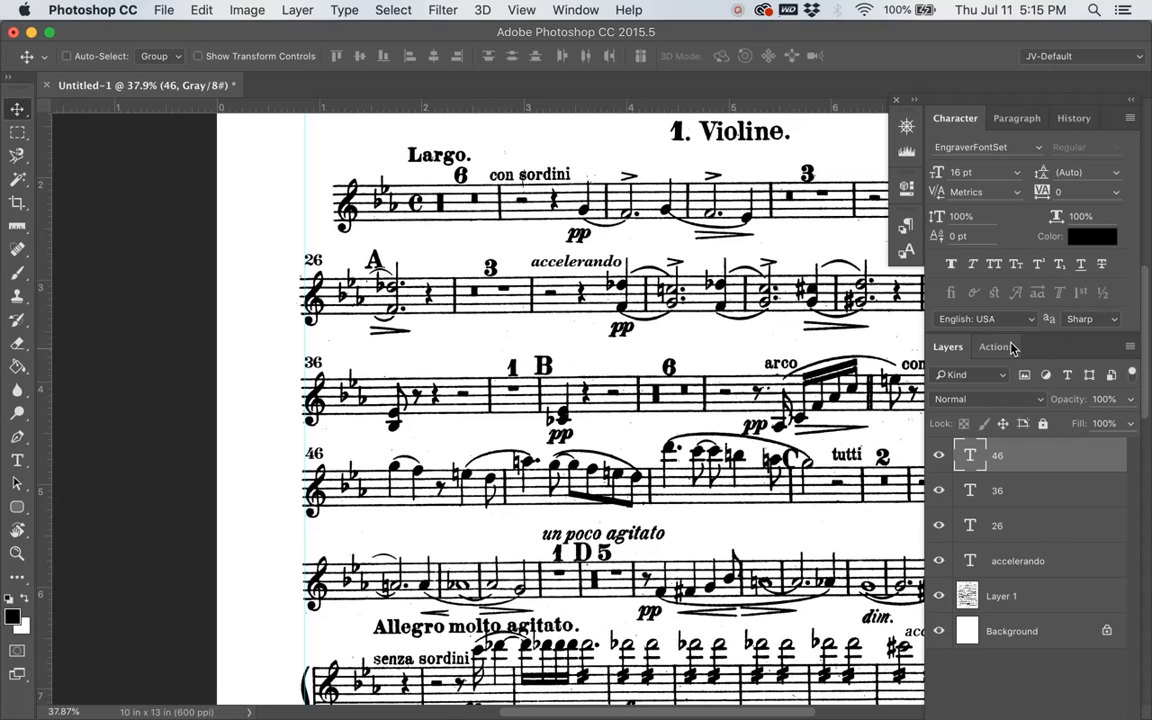
pyautogui.moveTo(1070, 344); pyautogui.dragTo(1073, 245)
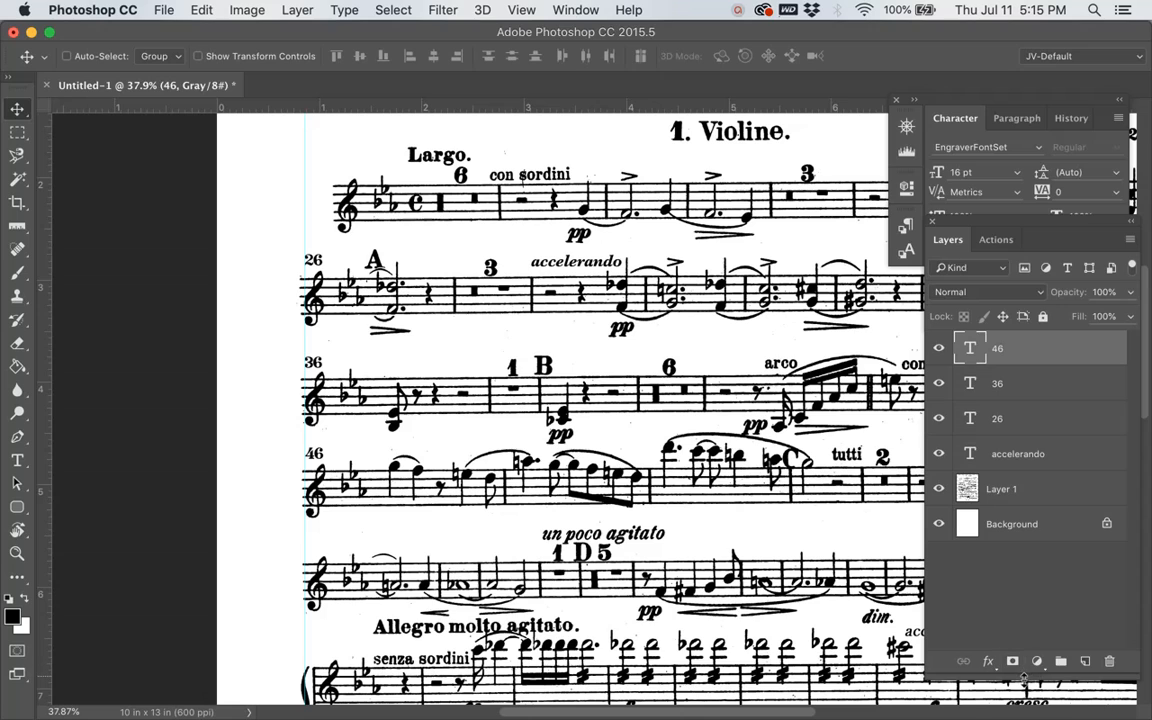
pyautogui.moveTo(1026, 681); pyautogui.dragTo(1024, 593)
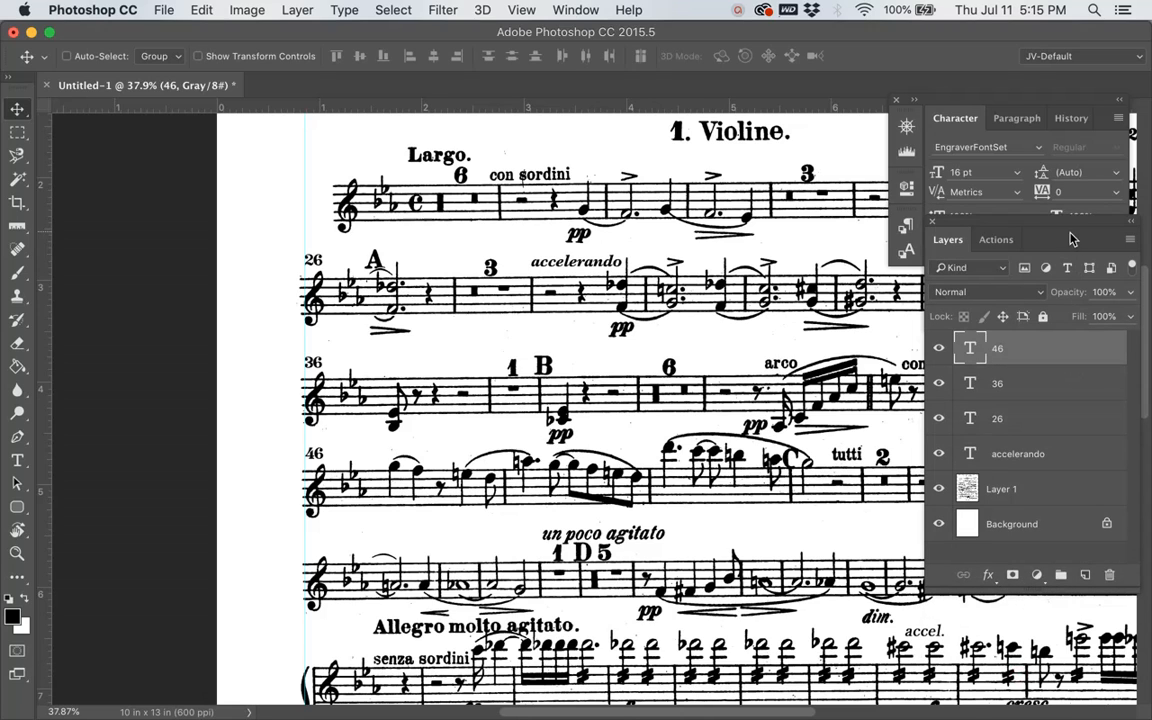
pyautogui.moveTo(1000, 238); pyautogui.dragTo(1062, 328)
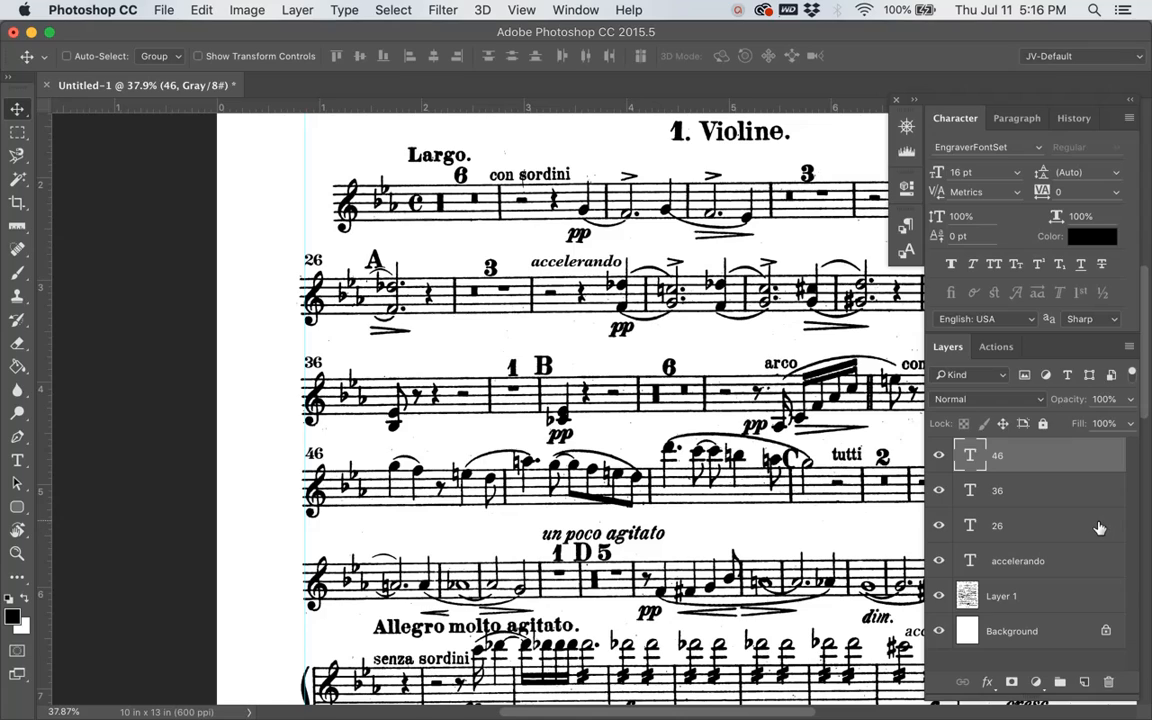
# Step: Check the separate text layers by hiding and showing the 26 layer and the accelerando layer
pyautogui.keyDown('shift'); pyautogui.click(1034, 533); pyautogui.keyUp('shift')
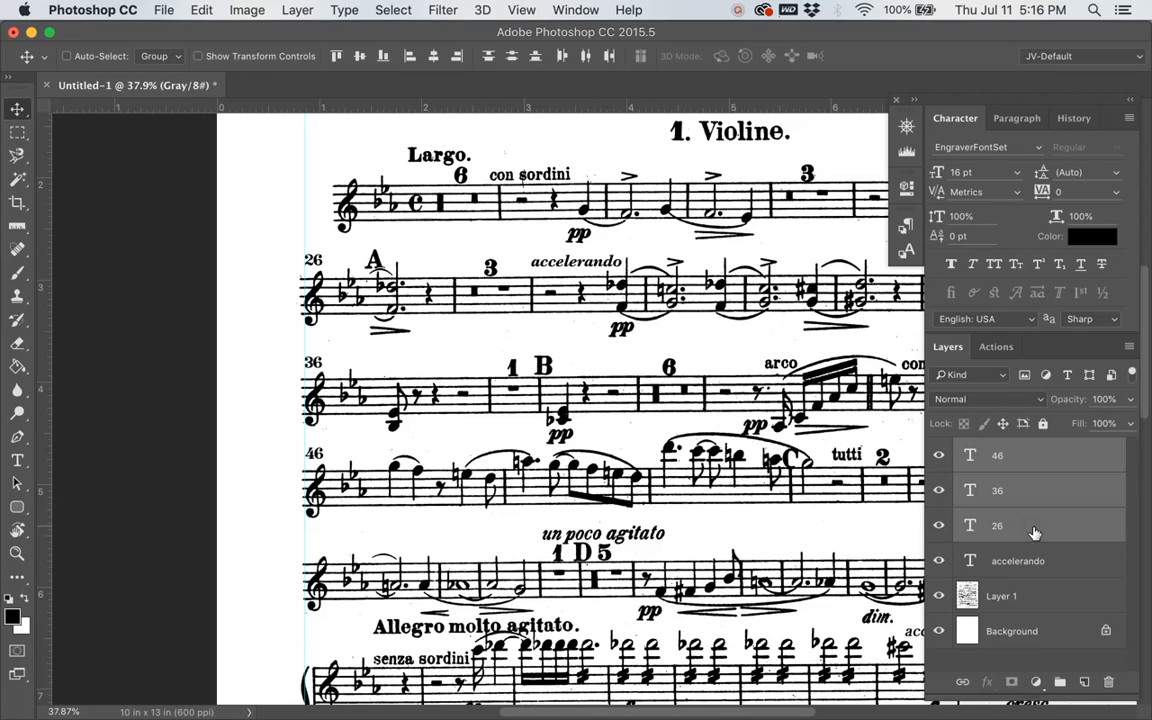
pyautogui.click(969, 525)
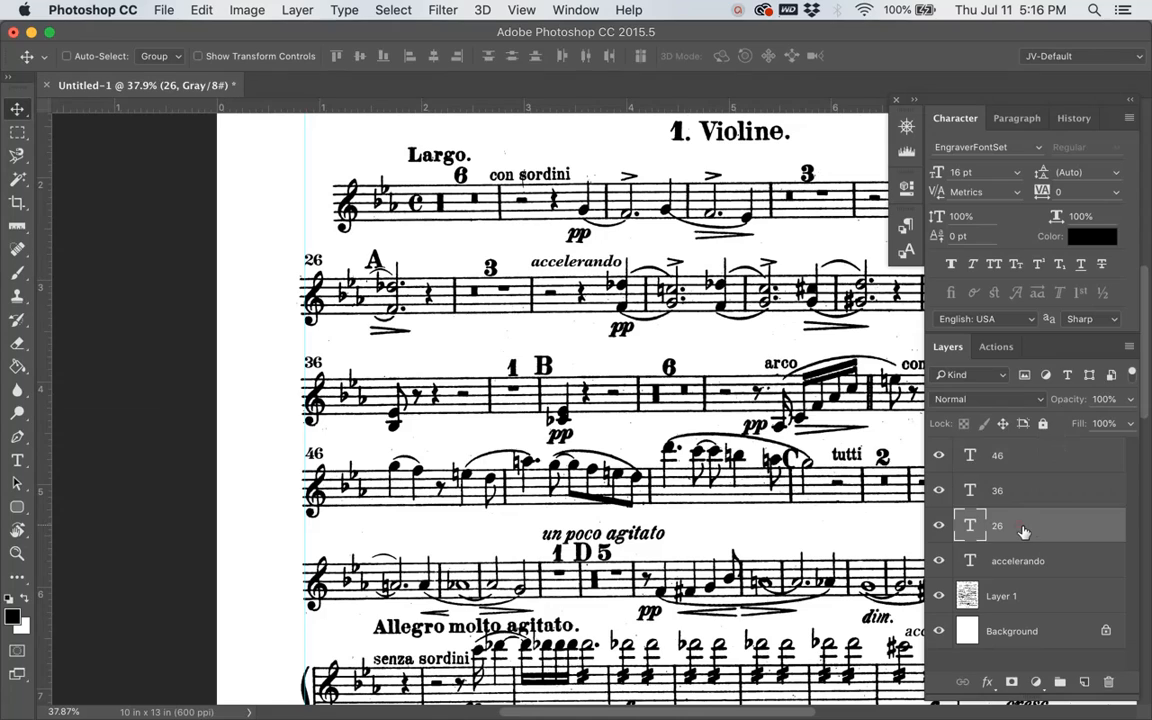
pyautogui.click(940, 527)
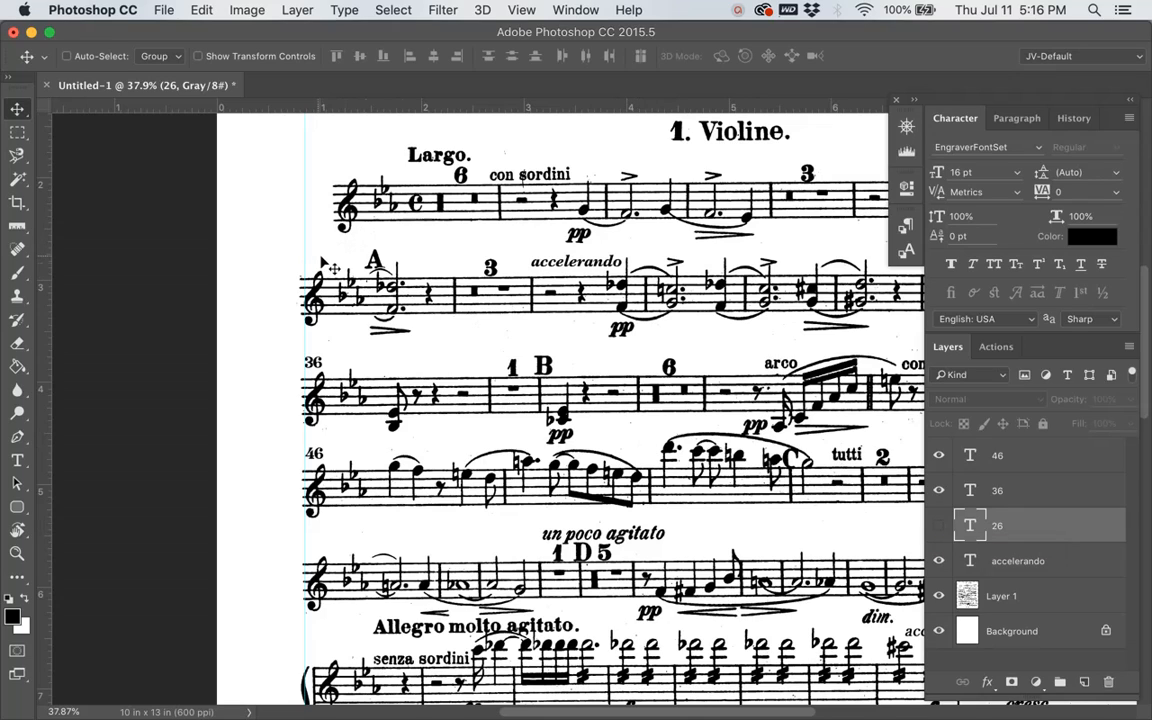
pyautogui.click(940, 526)
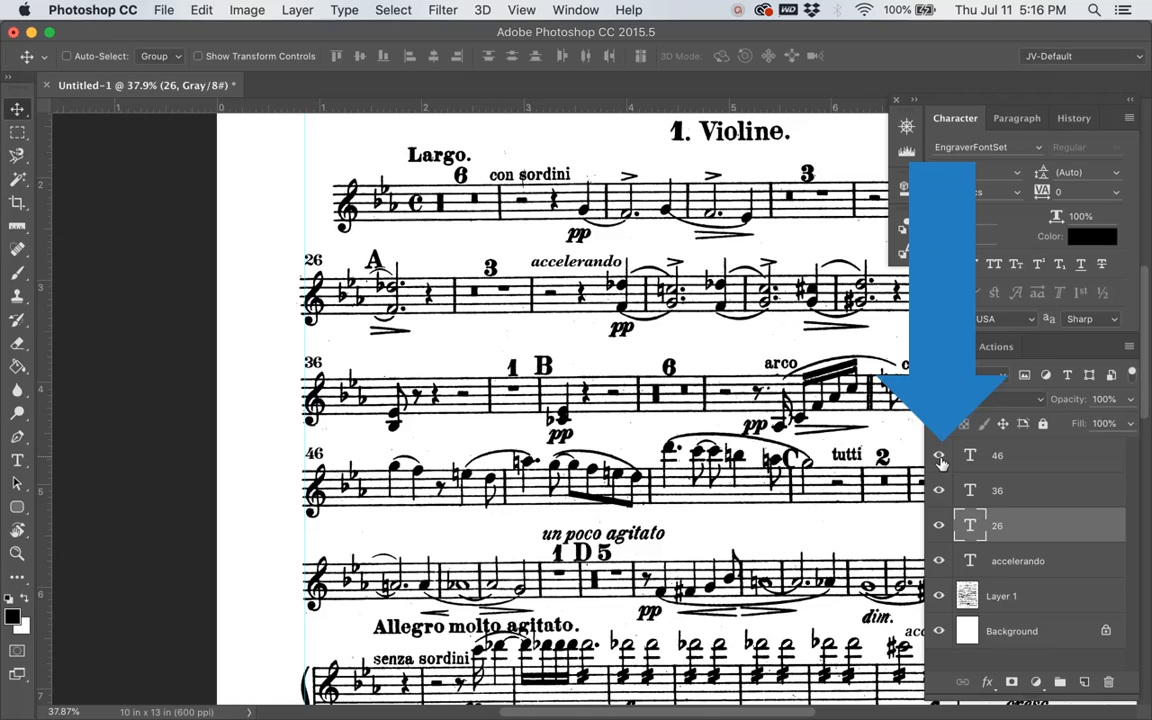
pyautogui.click(945, 565)
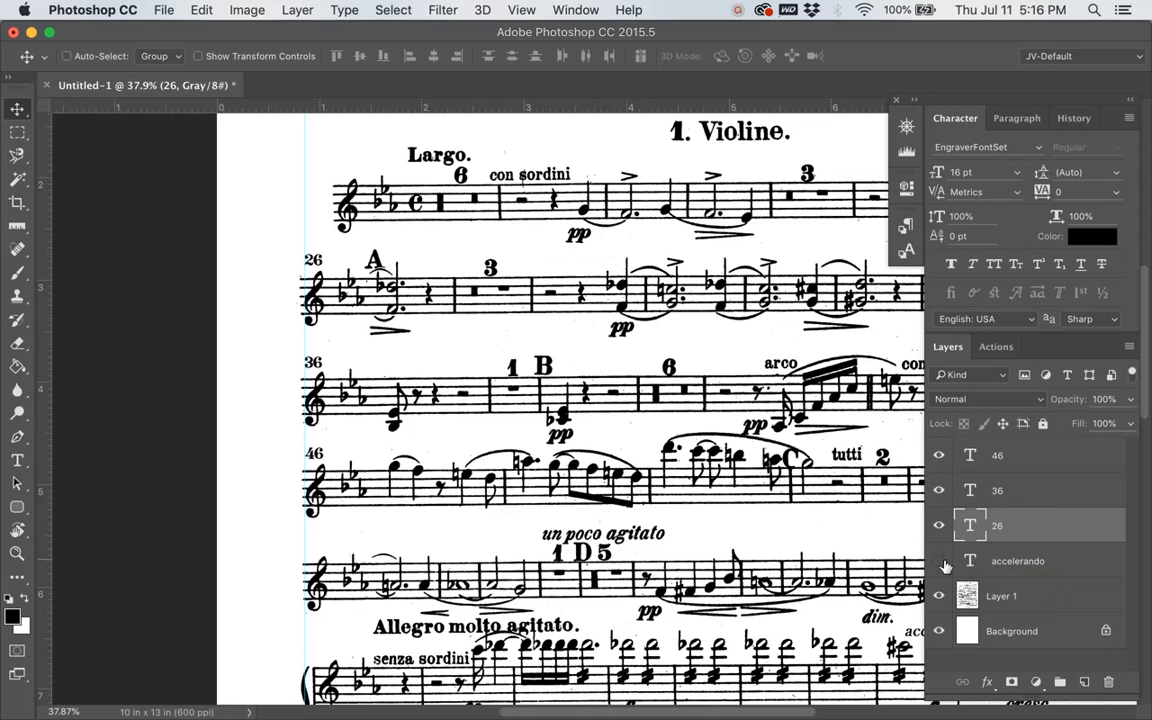
pyautogui.click(939, 561)
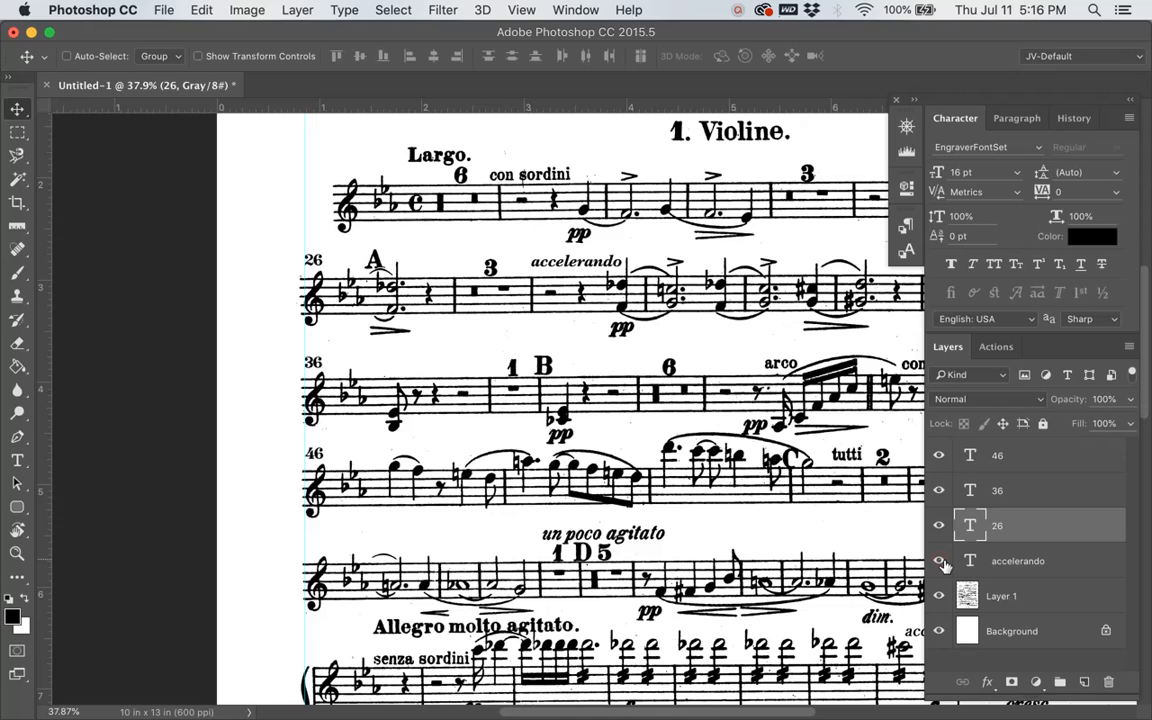
# Step: Link the bar number layers 46, 36 and 26, and try moving them together with only the 36 layer selected
pyautogui.click(1041, 466)
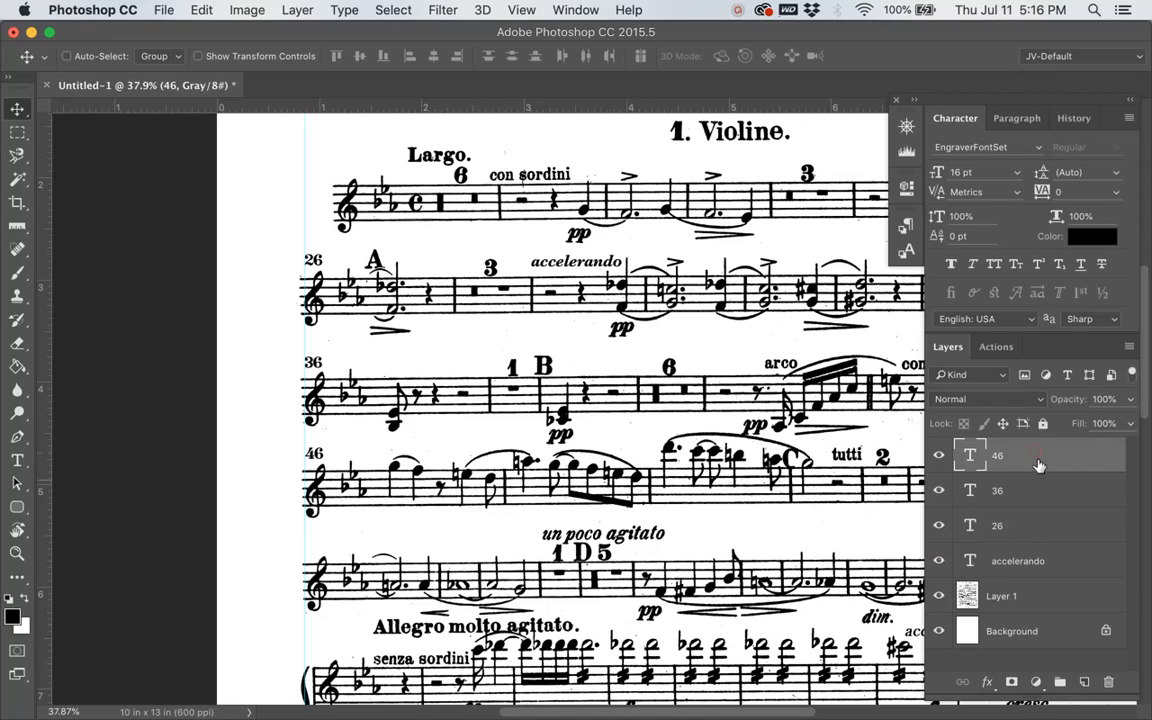
pyautogui.keyDown('shift'); pyautogui.click(1034, 537); pyautogui.keyUp('shift')
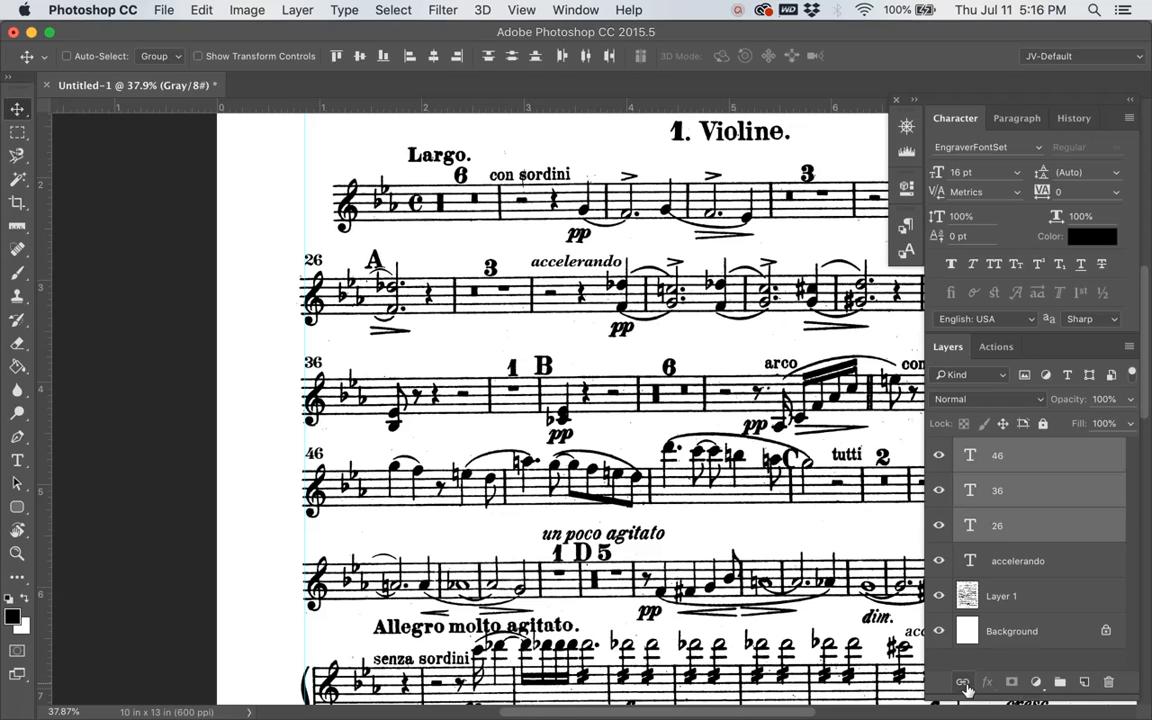
pyautogui.click(963, 683)
pyautogui.click(1015, 456)
pyautogui.keyDown('shift'); pyautogui.click(1018, 525); pyautogui.keyUp('shift')
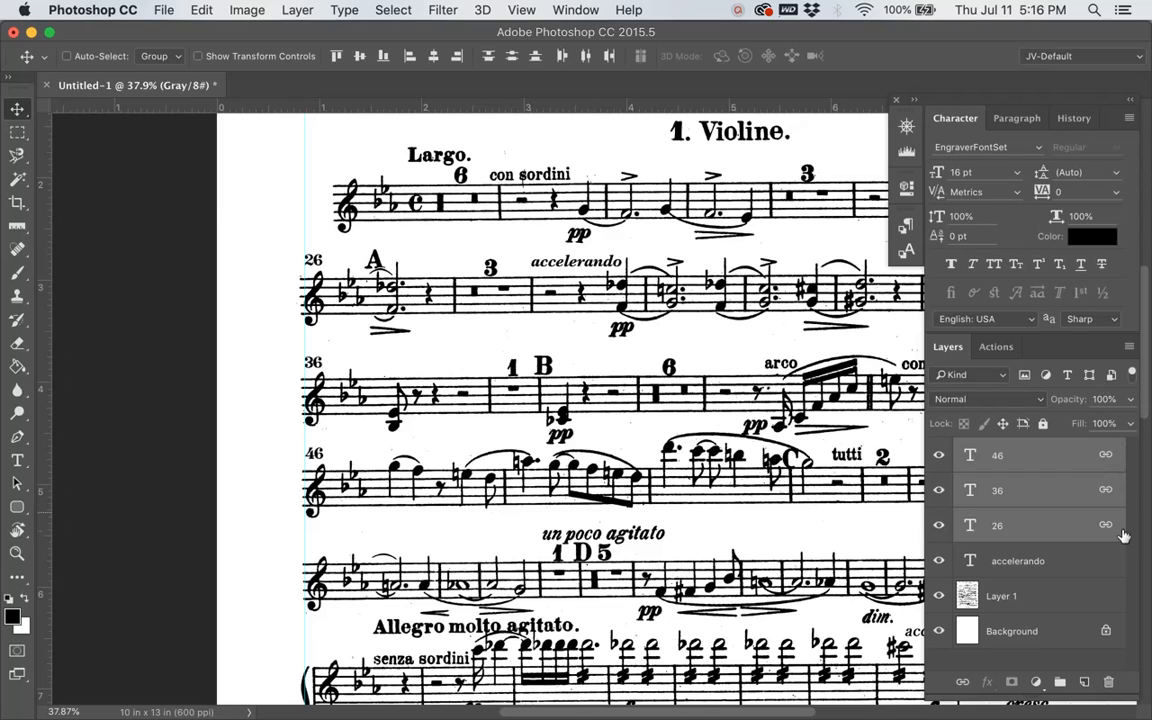
pyautogui.click(1073, 488)
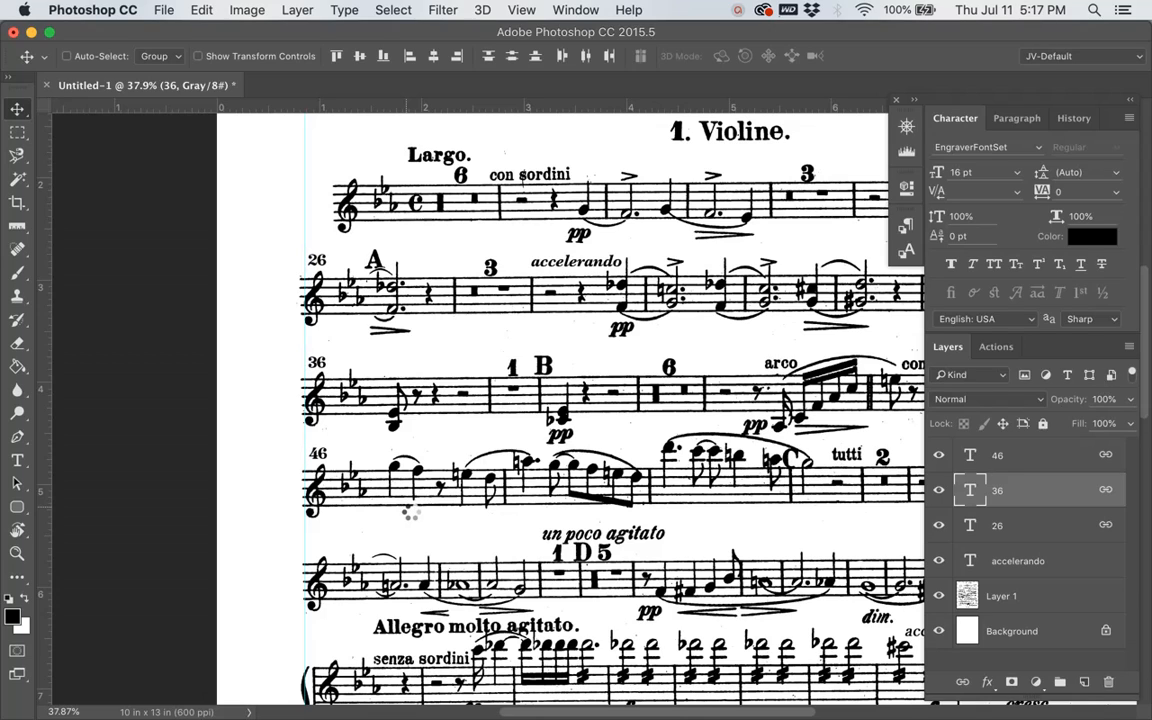
pyautogui.moveTo(322, 363)
pyautogui.mouseDown()
pyautogui.moveTo(380, 370)
pyautogui.moveTo(282, 347)
pyautogui.moveTo(268, 400)
pyautogui.moveTo(272, 340)
pyautogui.moveTo(337, 375)
pyautogui.mouseUp()
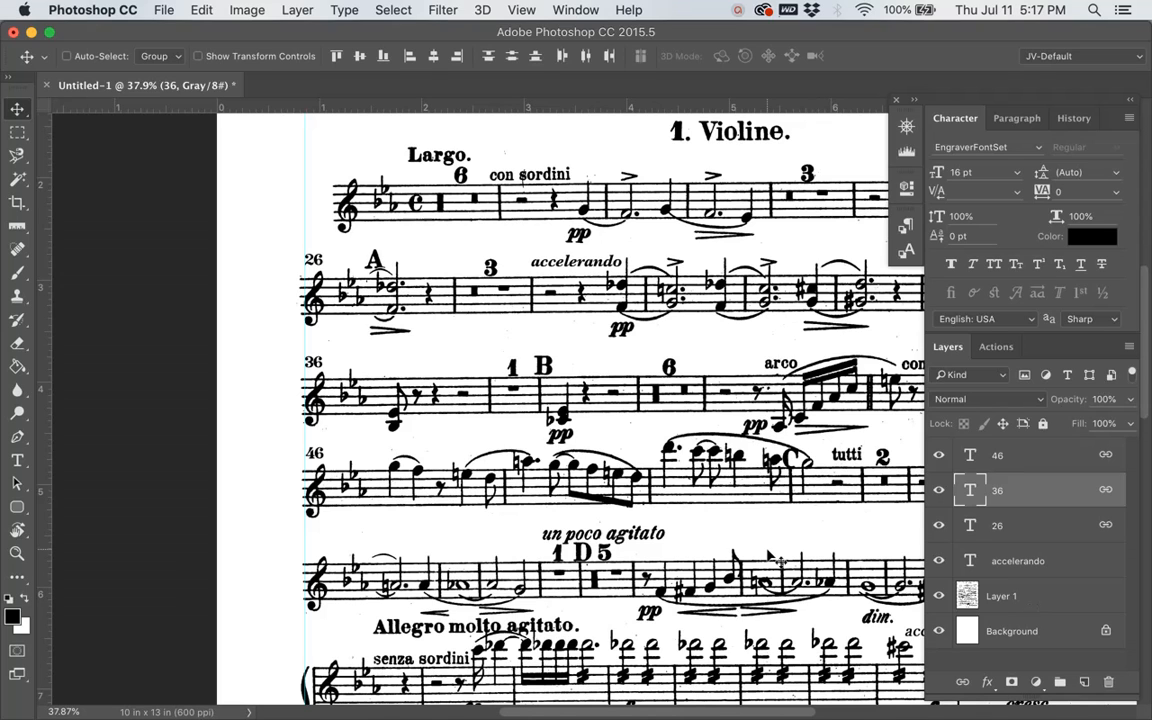
# Step: Copy the "p" dynamic below the third staff from Layer 1 and paste it onto its own new layer
pyautogui.scroll(4, 771, 558)
pyautogui.scroll(1, 771, 558)
pyautogui.hscroll(20, 771, 558)
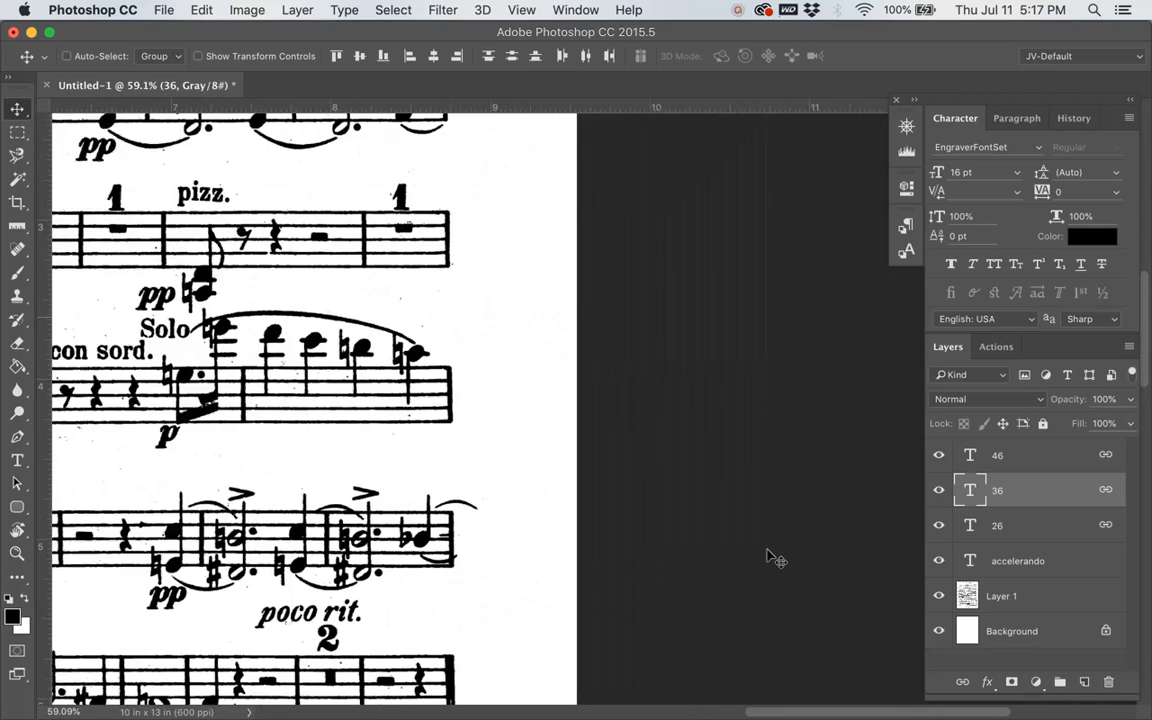
pyautogui.hscroll(-20, 771, 558)
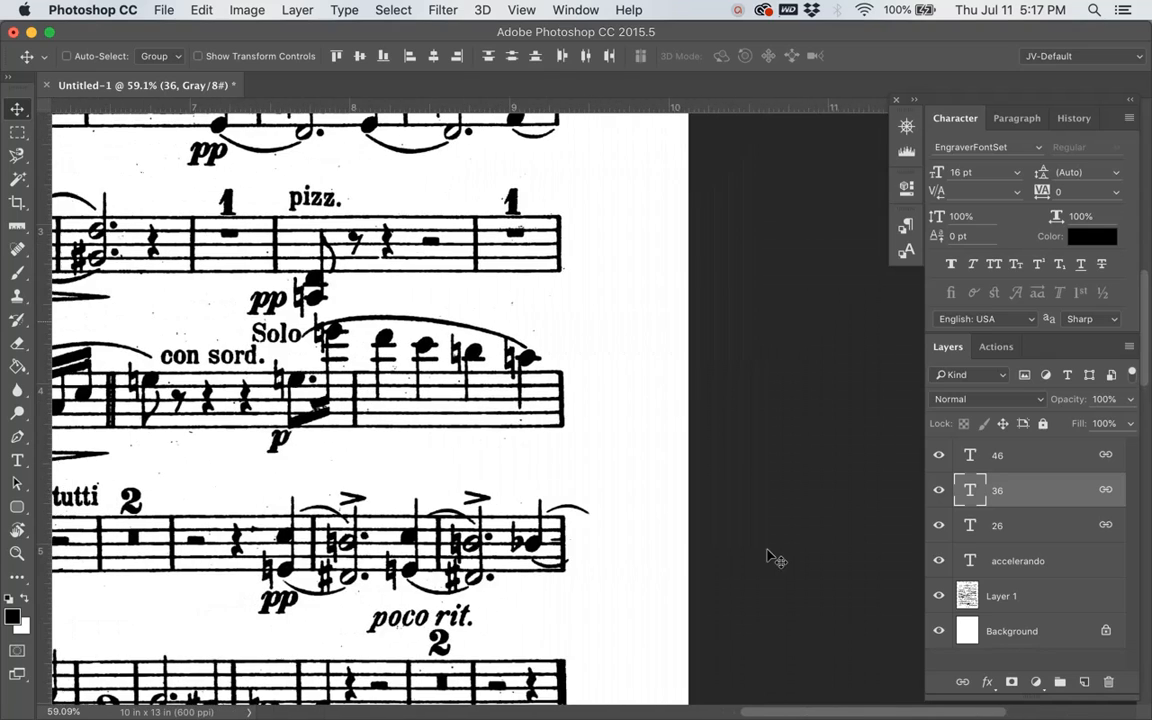
pyautogui.hscroll(-4, 601, 447)
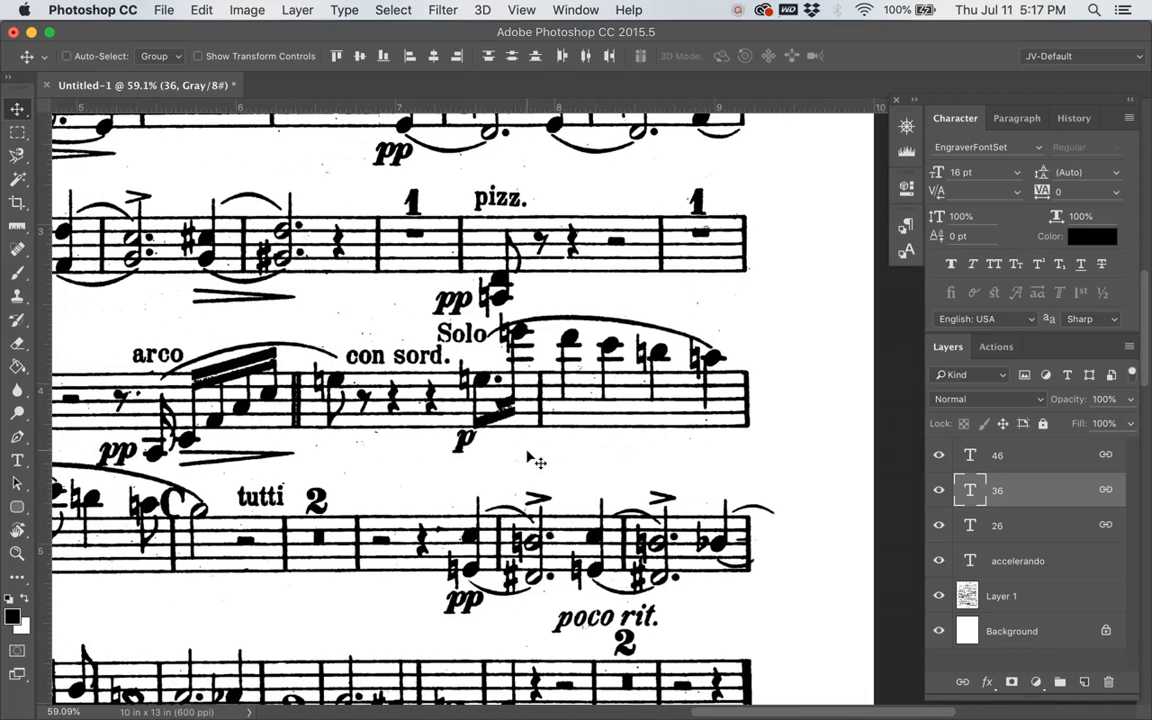
pyautogui.press('e')
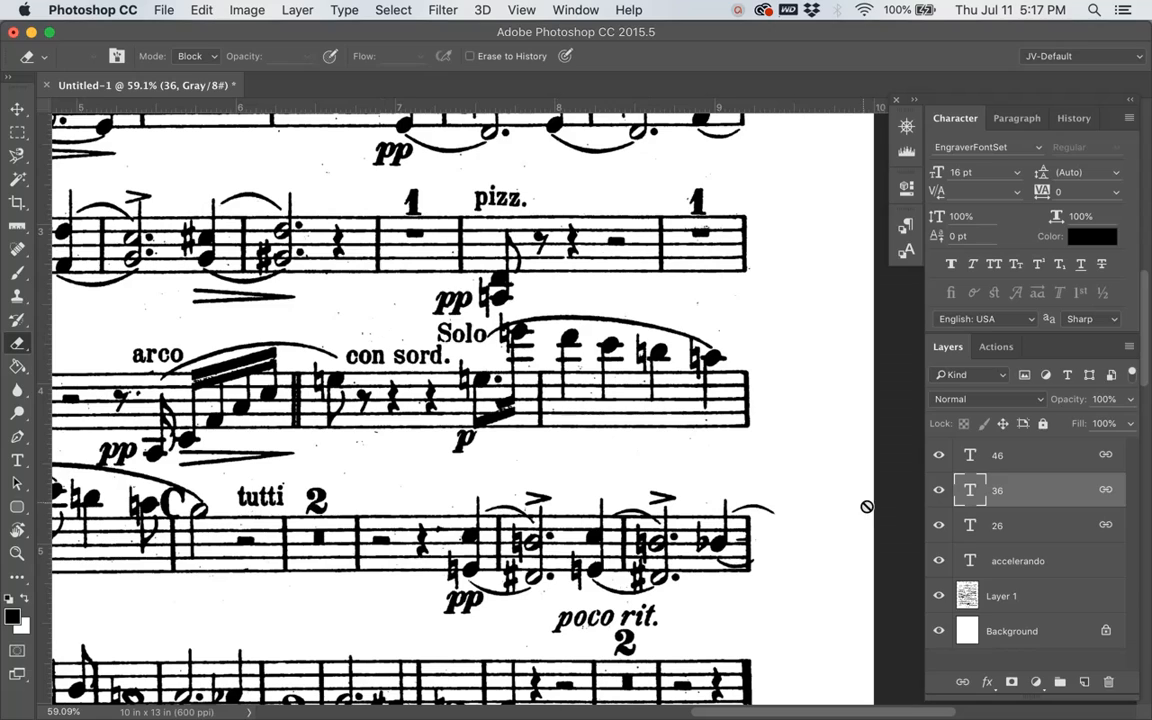
pyautogui.click(1021, 597)
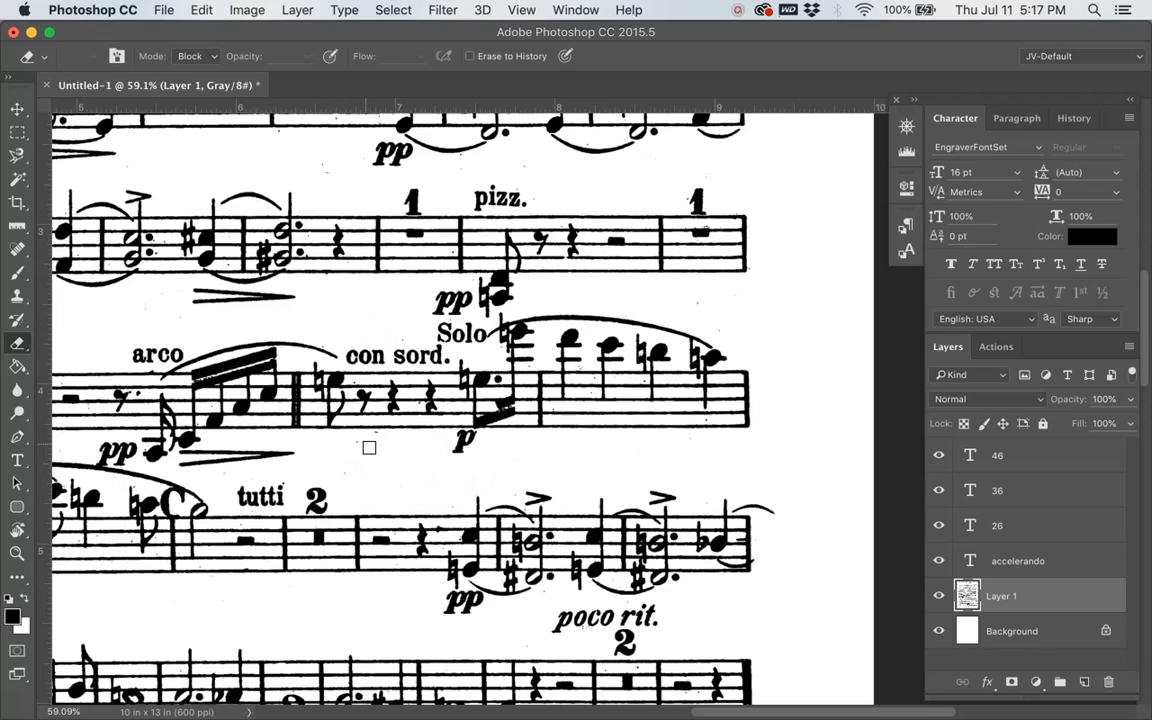
pyautogui.press('m')
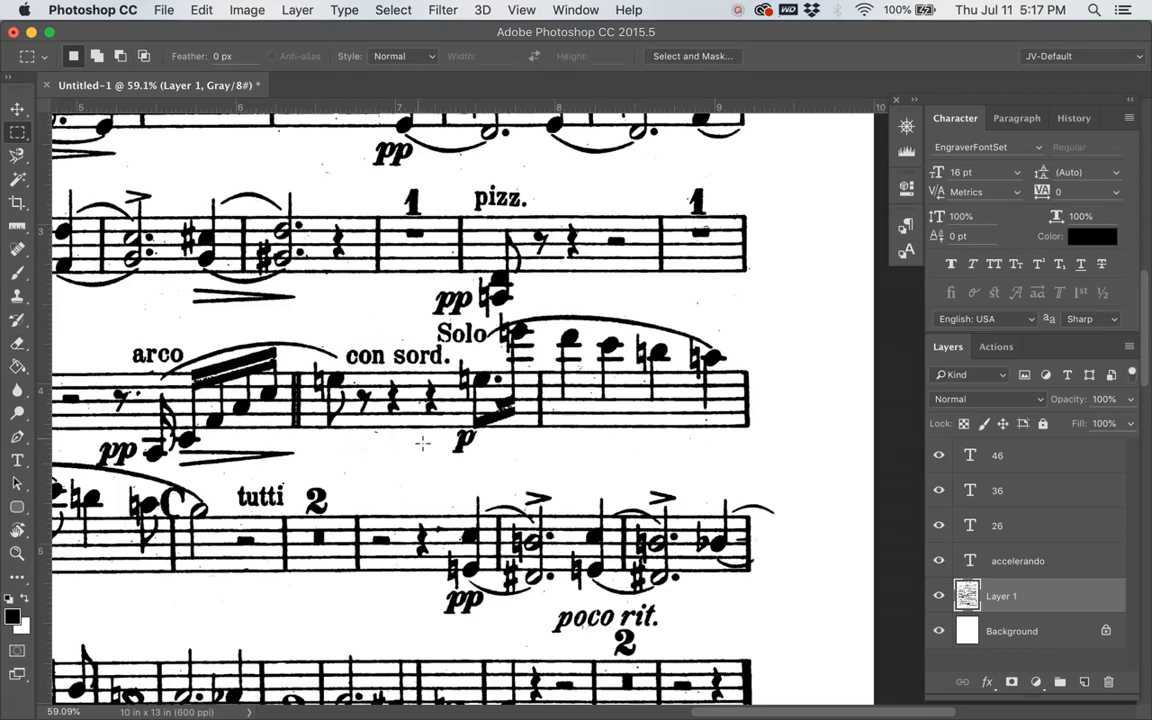
pyautogui.moveTo(446, 429); pyautogui.dragTo(466, 448)
pyautogui.rightClick(466, 446)
pyautogui.click(418, 461)
pyautogui.press('super+c')
pyautogui.press('super+v')
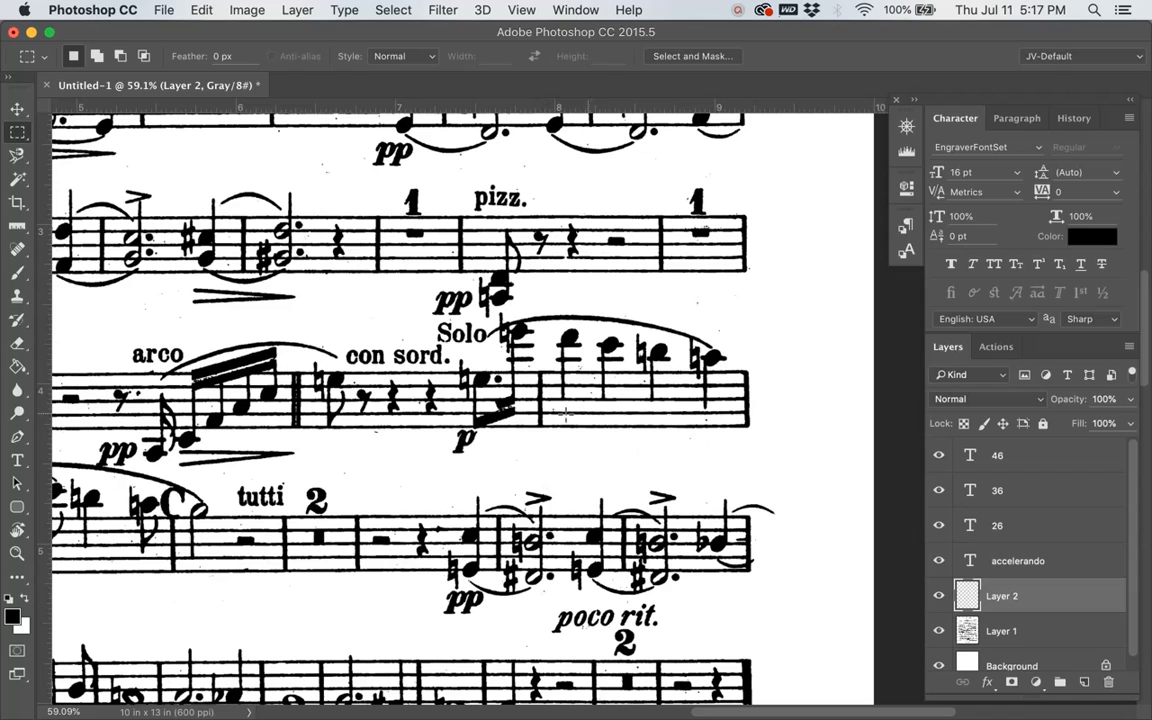
# Step: Move the copied "p" to just after the diminuendo hairpin below the second staff, and make Layer 1 active again
pyautogui.press('v')
pyautogui.moveTo(432, 410); pyautogui.dragTo(338, 310)
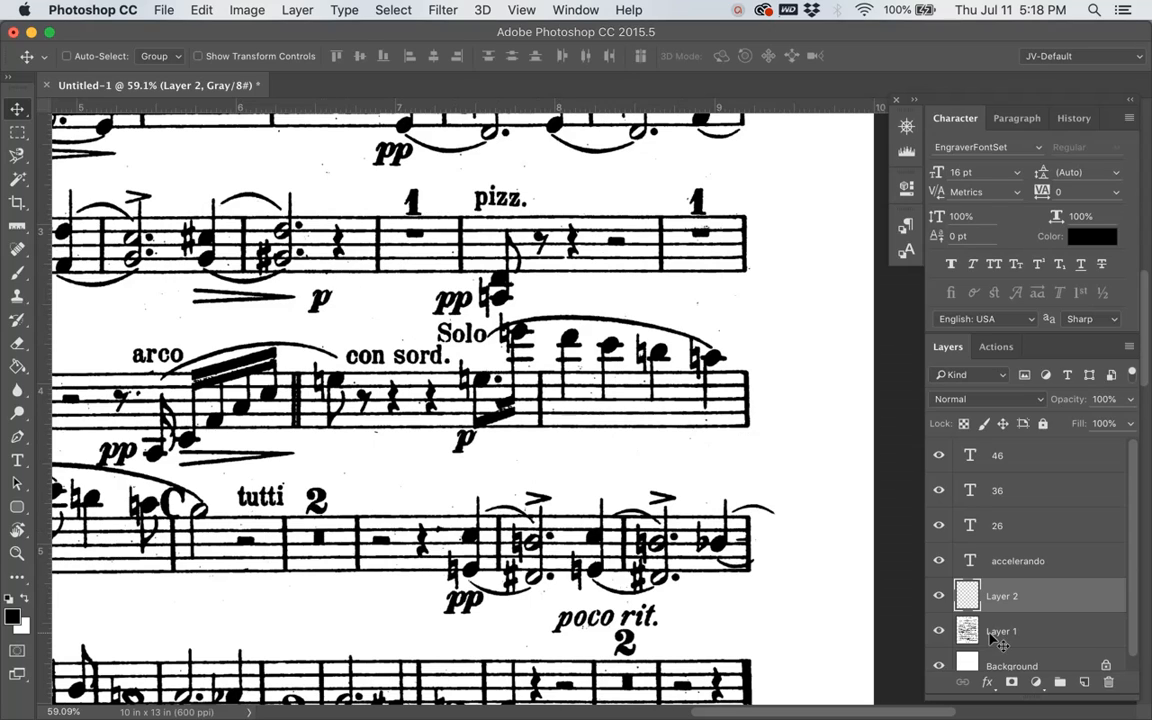
pyautogui.click(1011, 494)
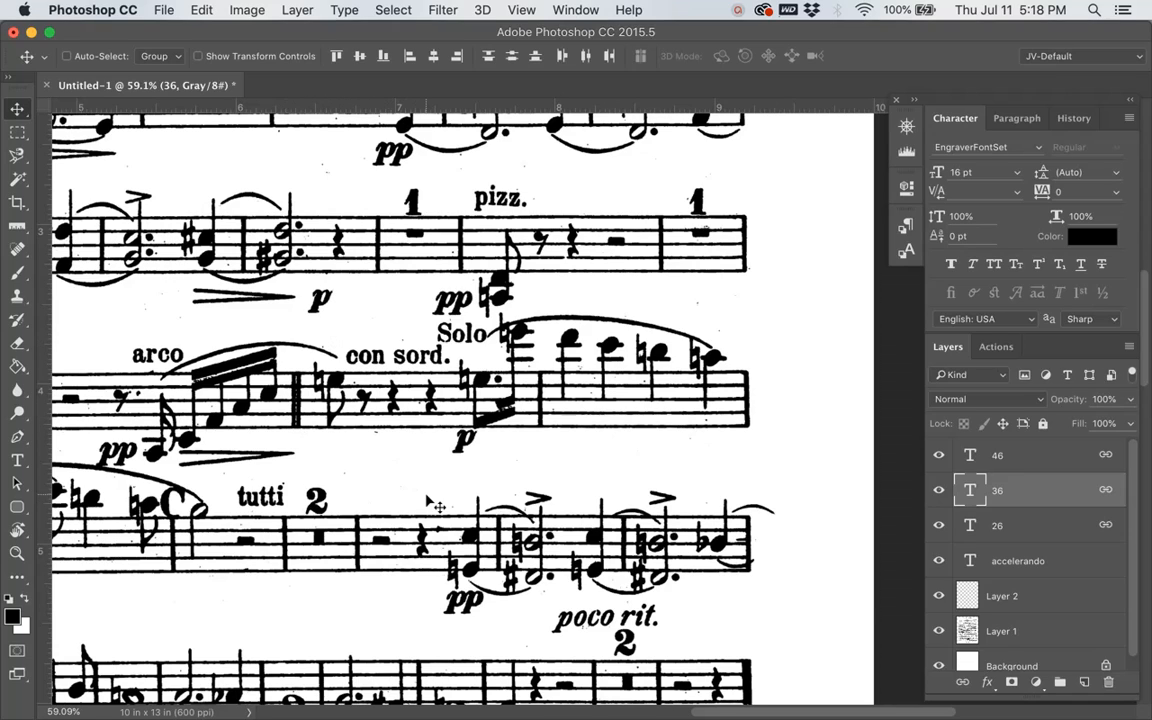
pyautogui.click(1035, 628)
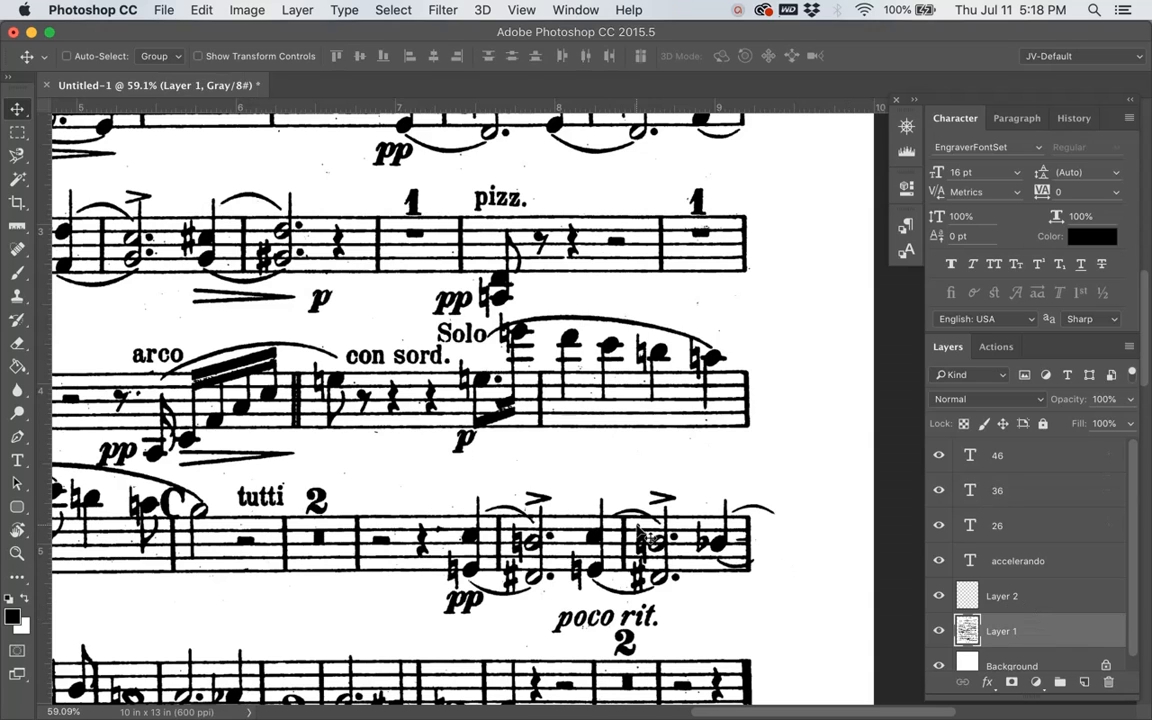
# Step: Unlink the 46, 36, 26 and accelerando text layers, and merge Layer 2 with the copied "p" down into Layer 1
pyautogui.scroll(-5, 463, 470)
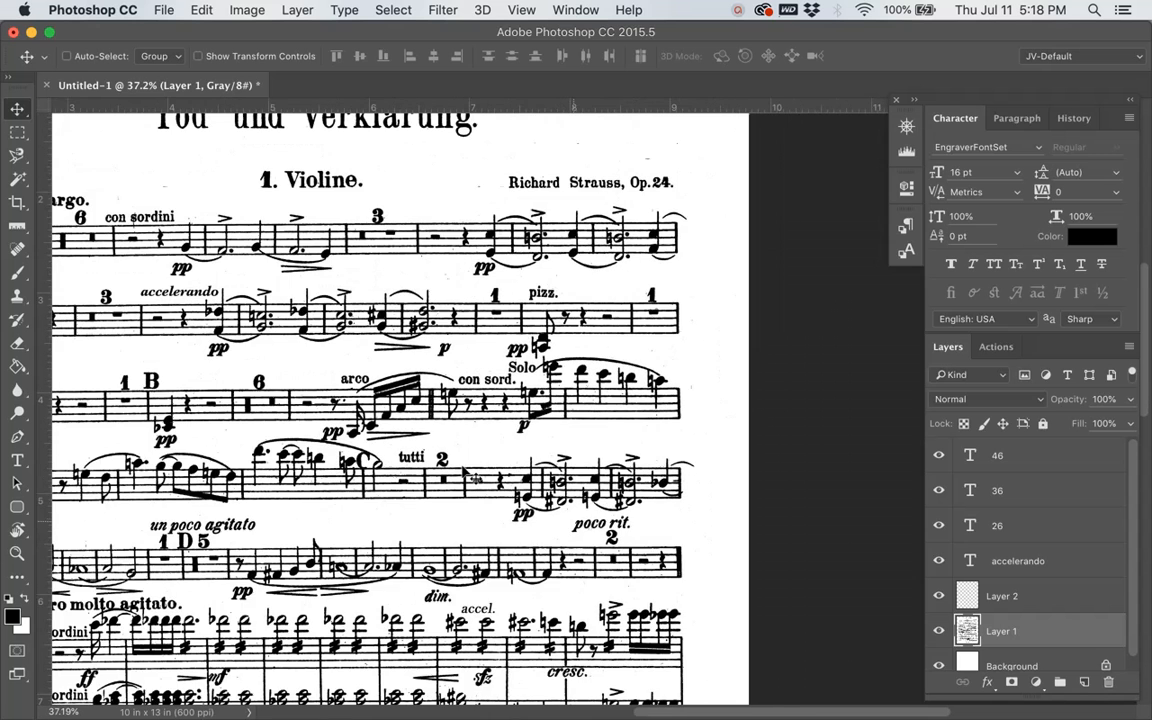
pyautogui.hscroll(-5, 463, 470)
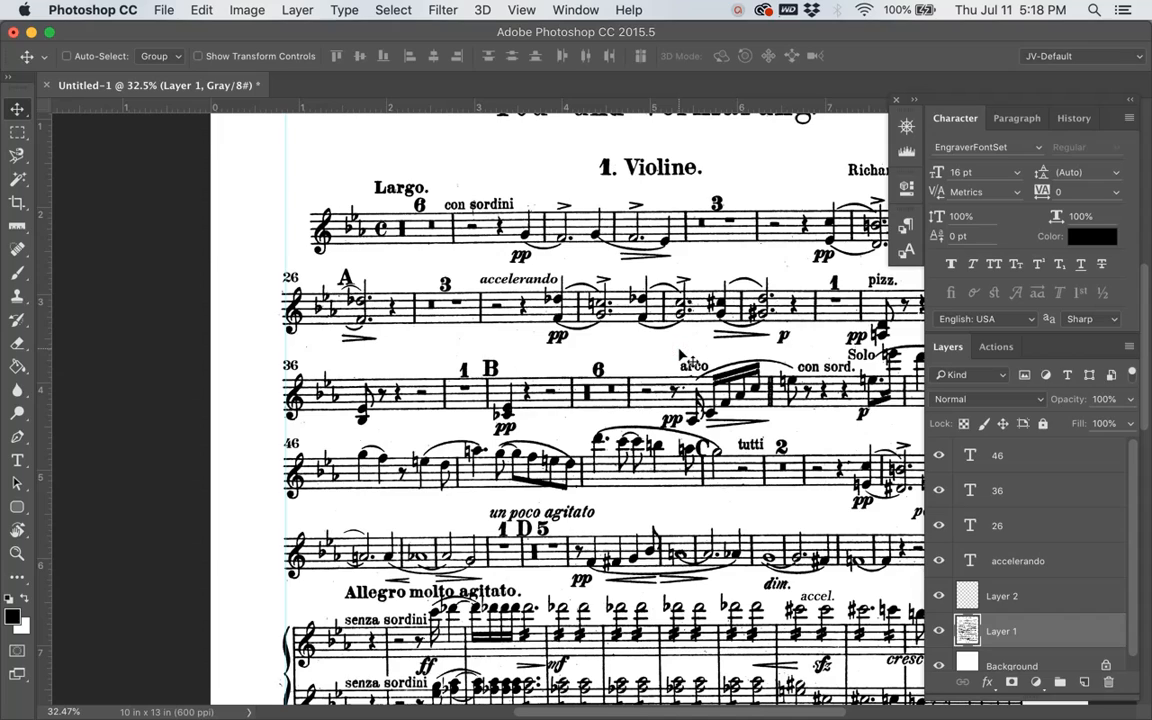
pyautogui.moveTo(678, 354)
pyautogui.mouseDown()
pyautogui.moveTo(568, 362)
pyautogui.moveTo(652, 374)
pyautogui.moveTo(646, 364)
pyautogui.moveTo(679, 358)
pyautogui.mouseUp()
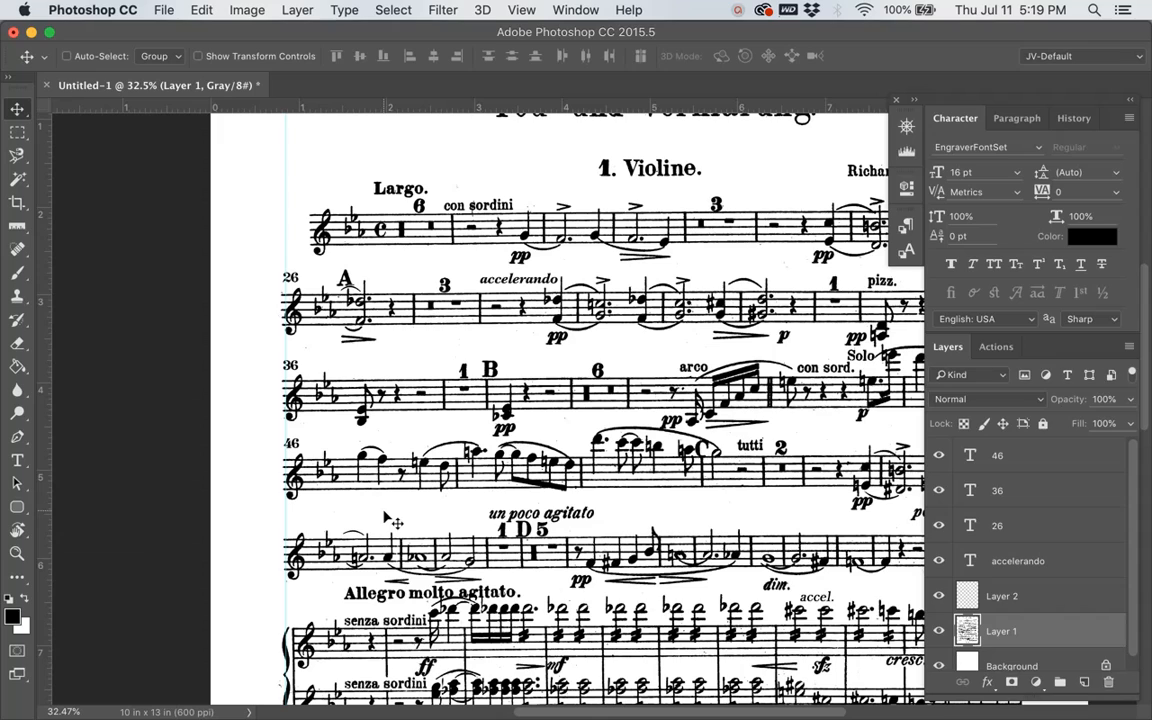
pyautogui.click(1075, 572)
pyautogui.keyDown('shift'); pyautogui.click(1039, 458); pyautogui.keyUp('shift')
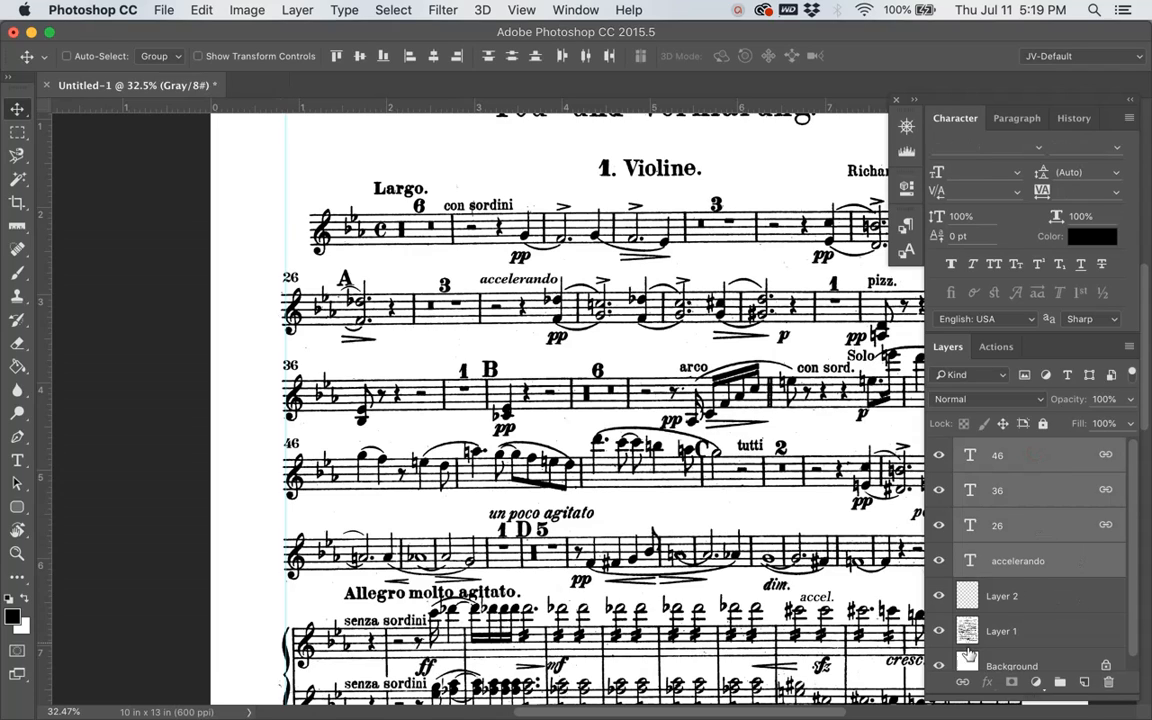
pyautogui.click(964, 684)
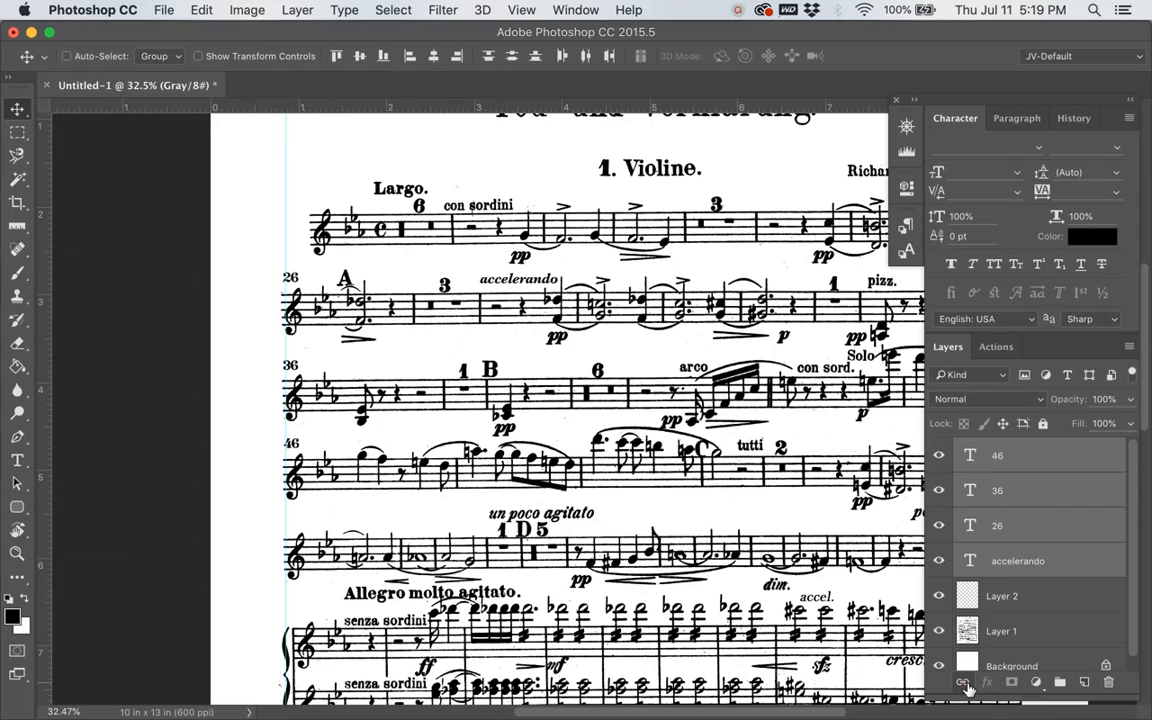
pyautogui.click(1043, 597)
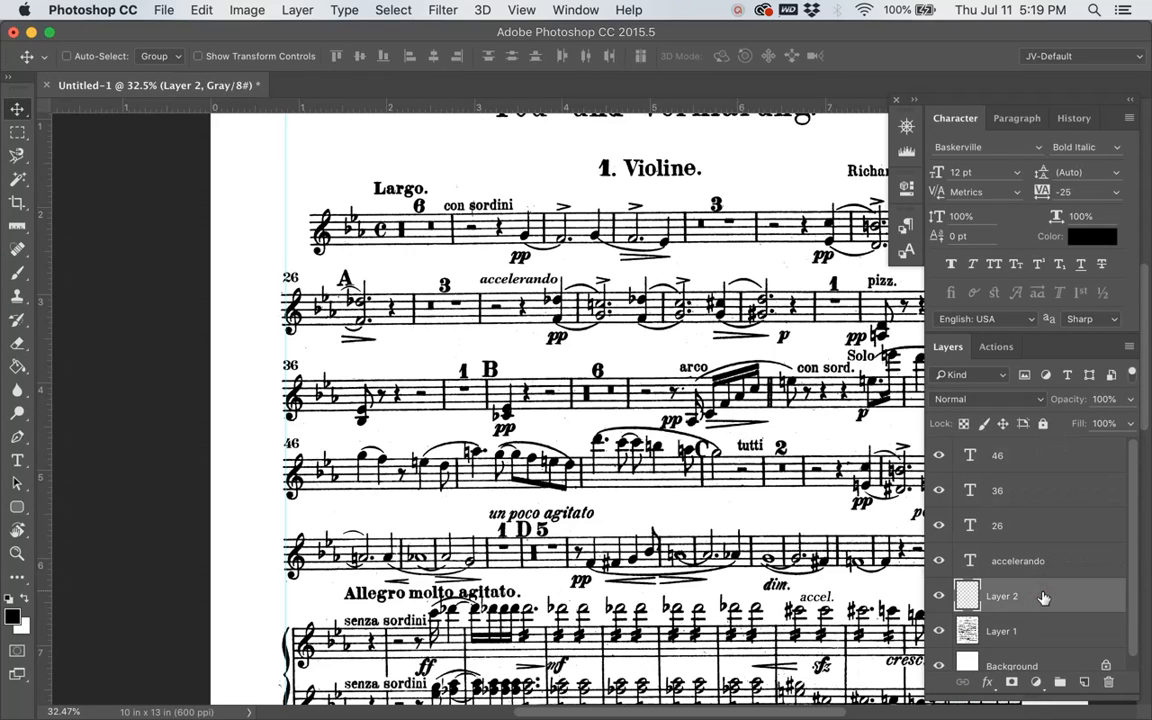
pyautogui.press('super+e')
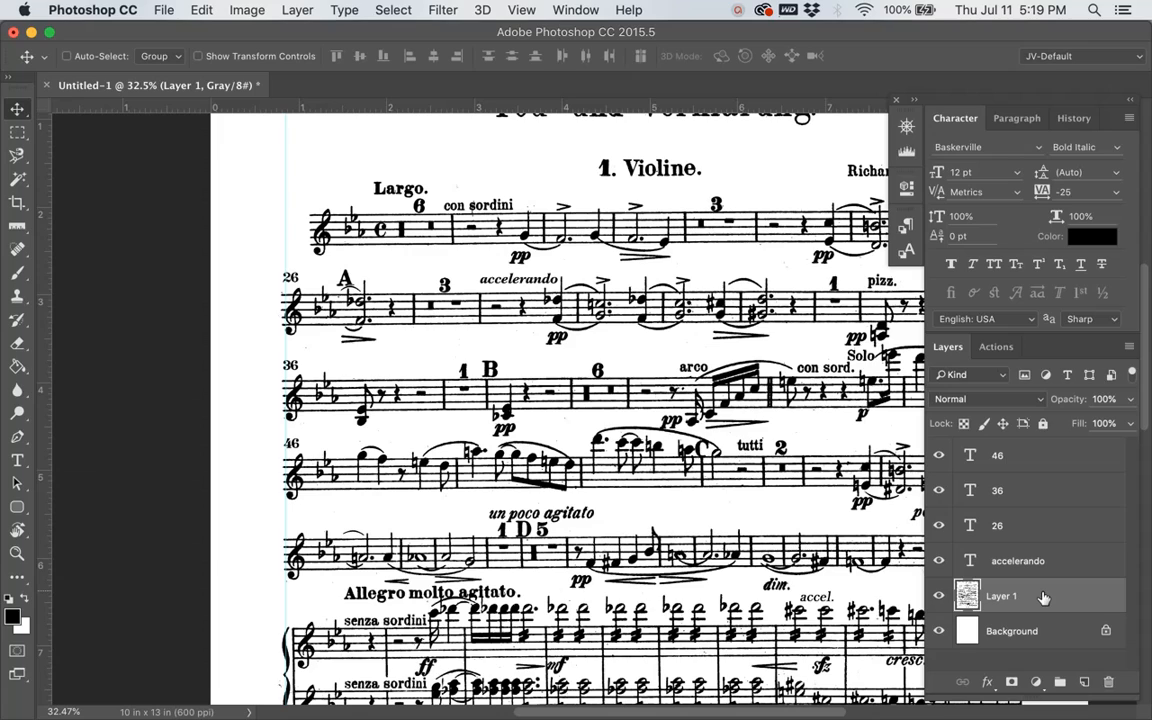
# Step: Create a new character style and name it "Measure Numbers"
pyautogui.click(908, 252)
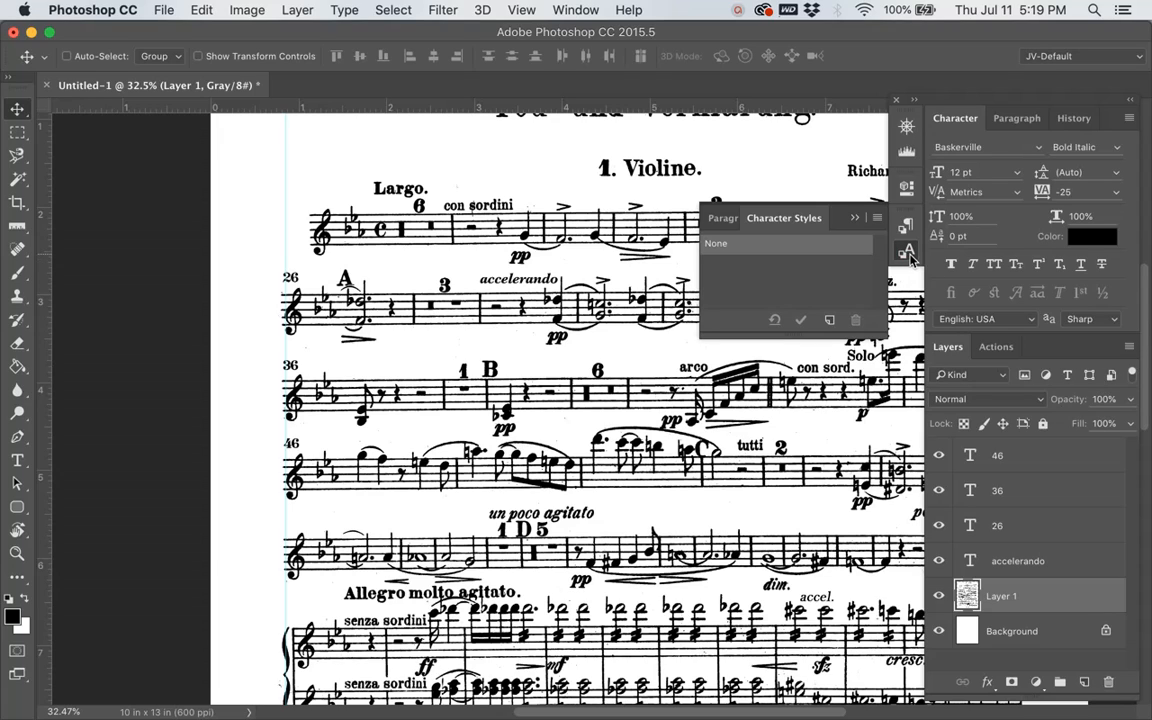
pyautogui.click(574, 11)
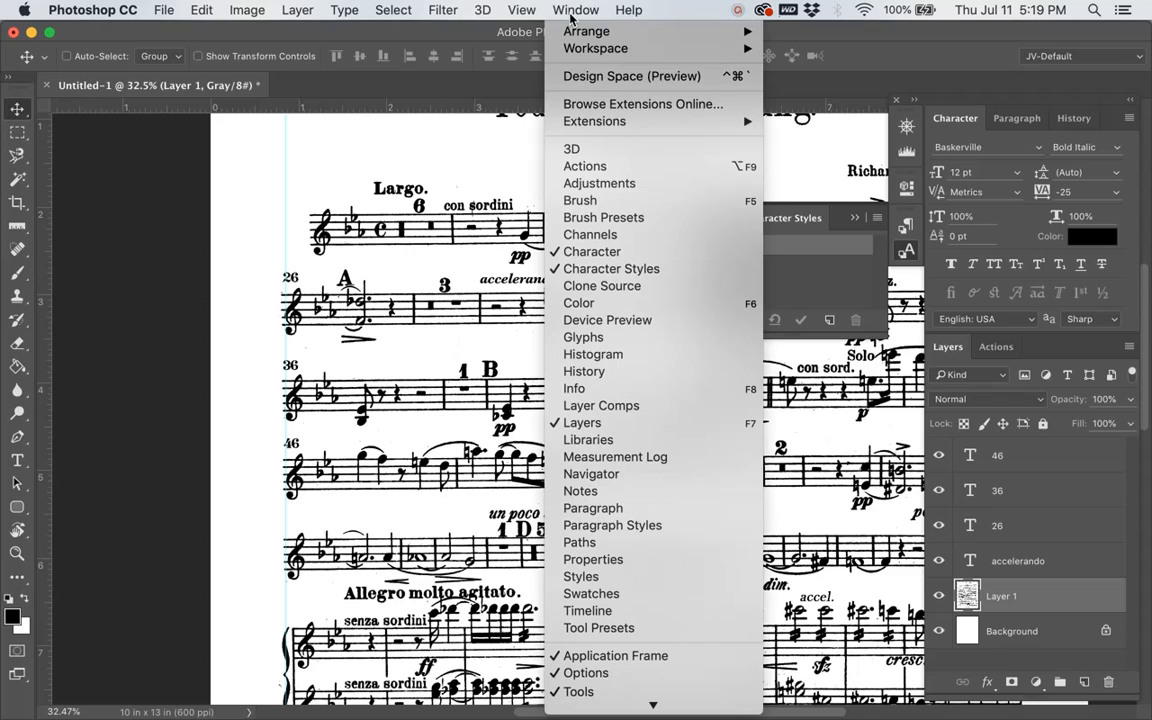
pyautogui.click(649, 270)
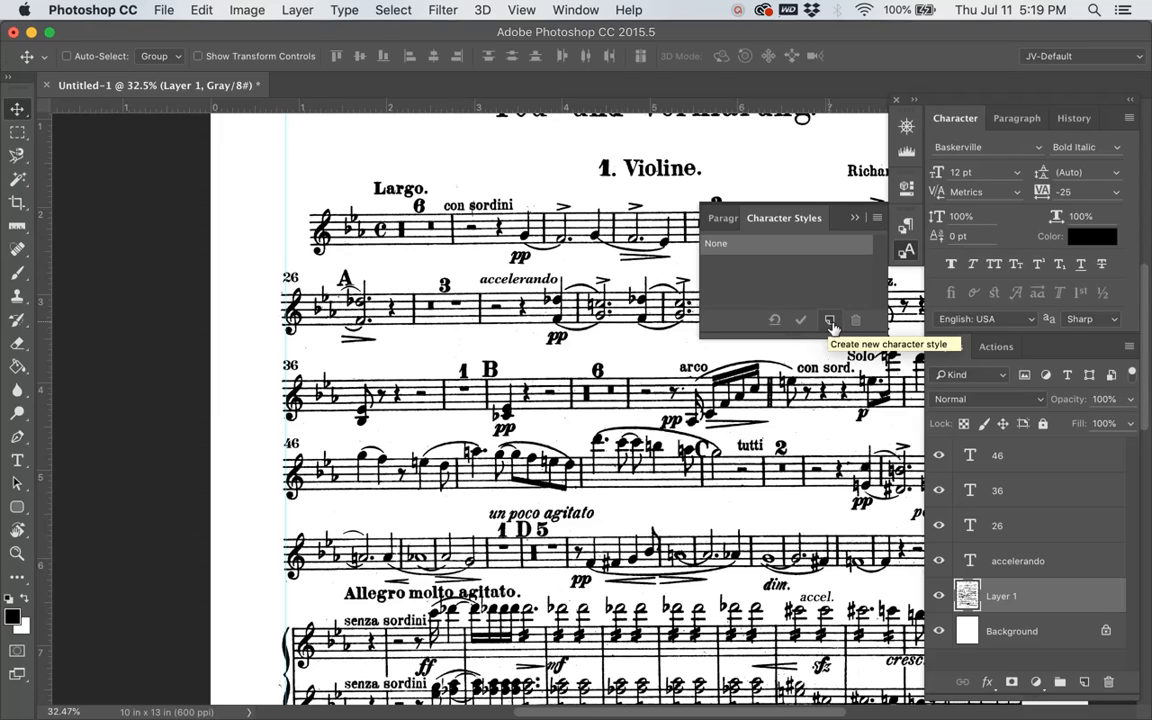
pyautogui.click(832, 325)
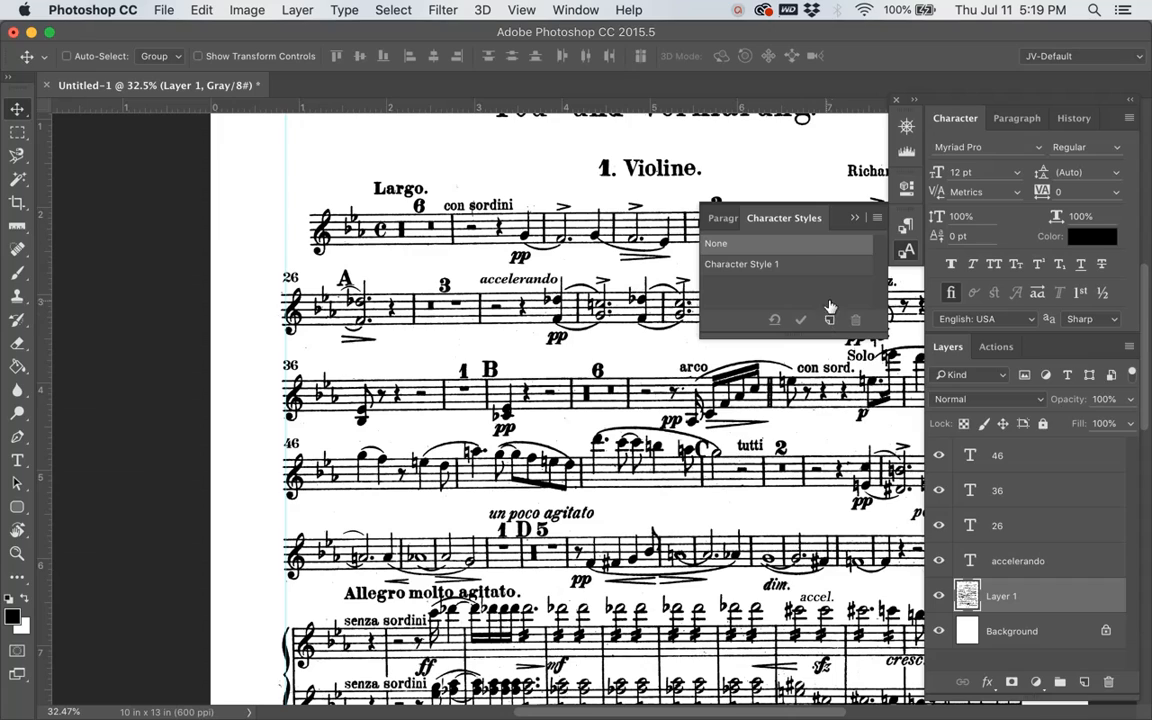
pyautogui.click(794, 271)
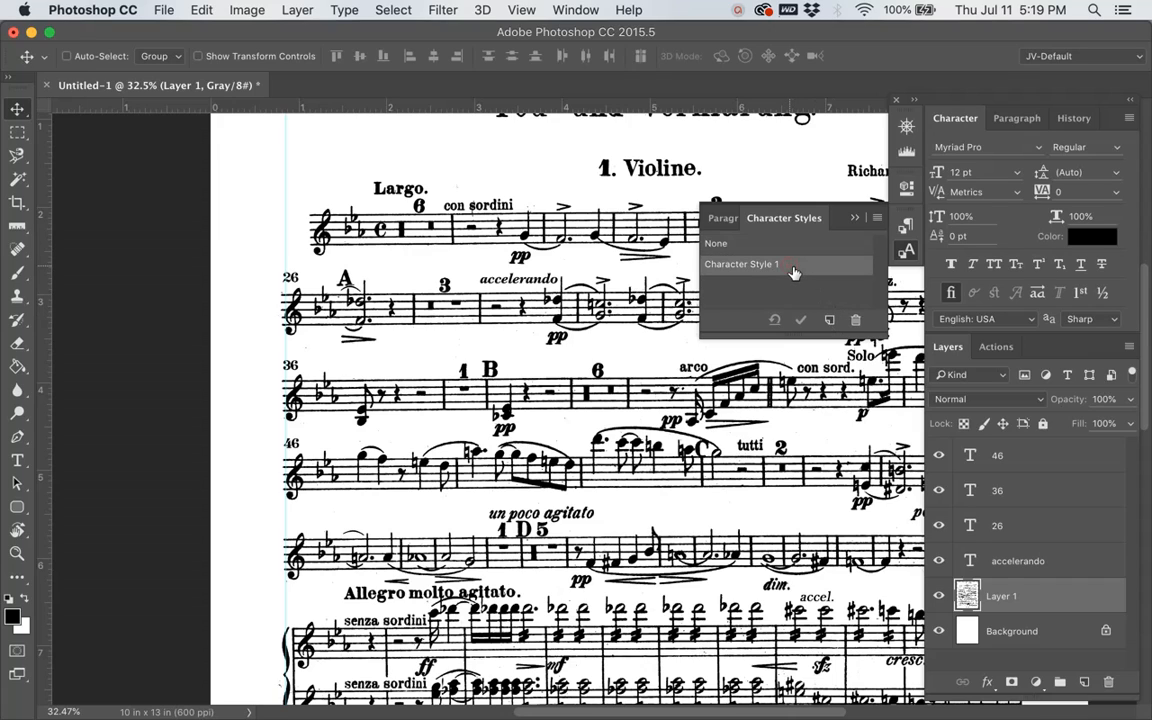
pyautogui.doubleClick(794, 271)
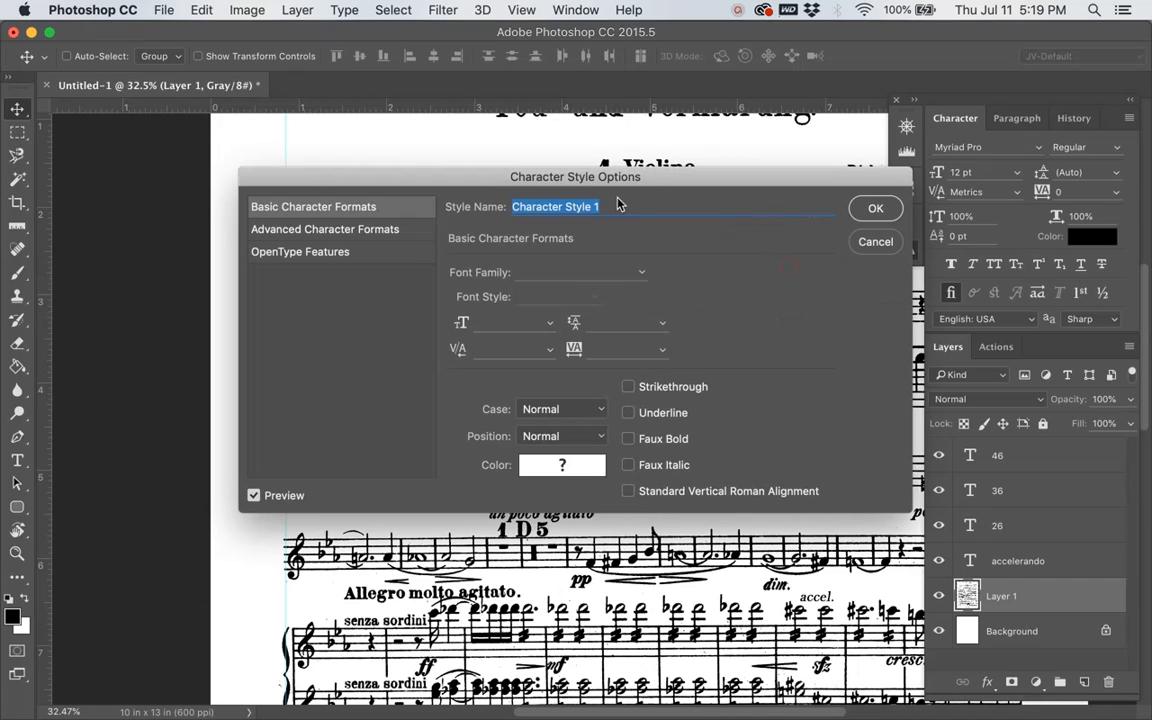
pyautogui.write('M')
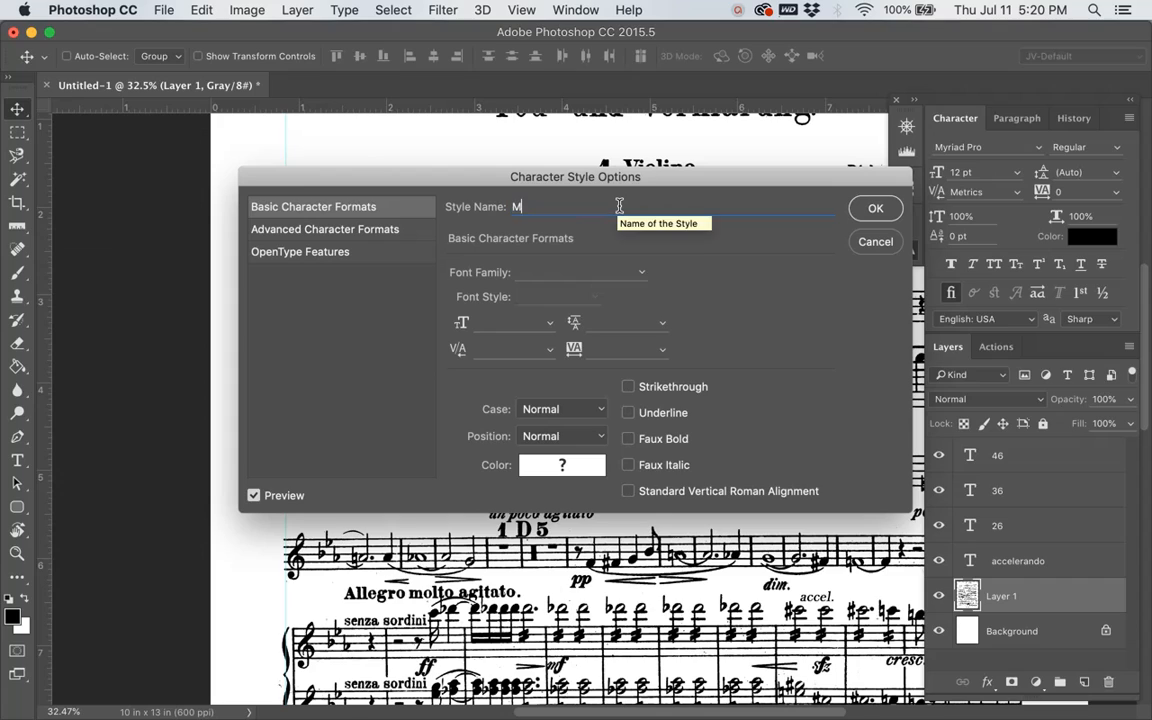
pyautogui.write('easure N')
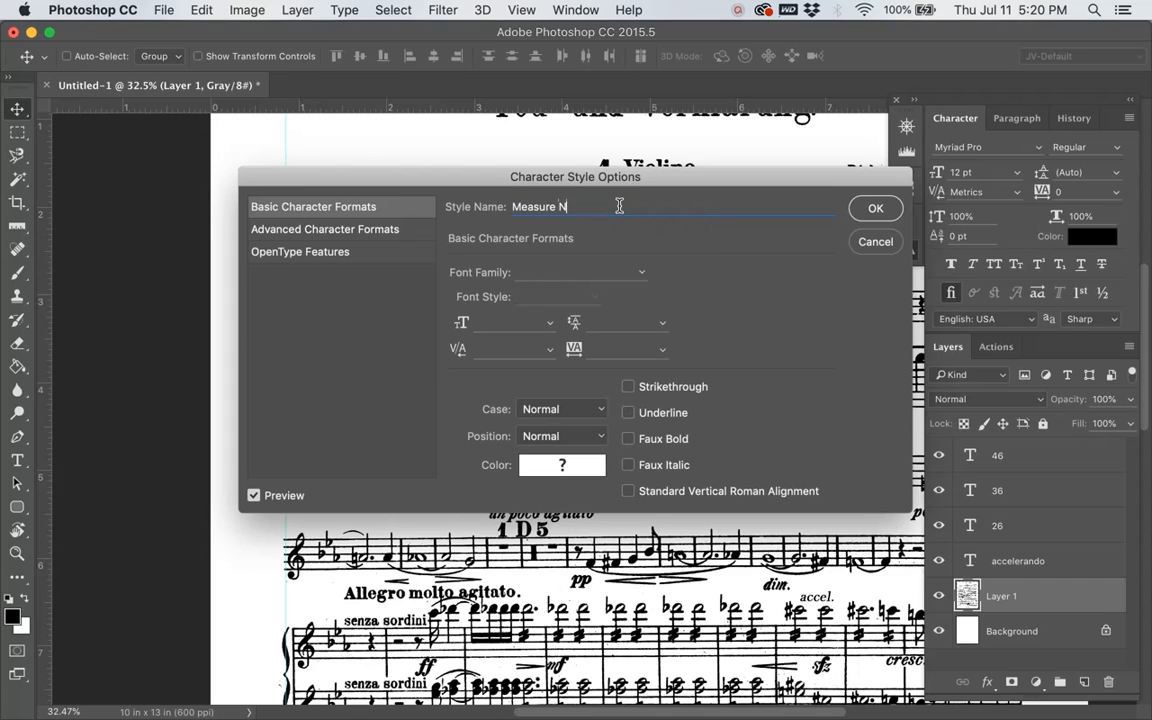
pyautogui.write('umbers')
# Step: Set the Measure Numbers style's font to Bodoni 72 Oldstyle, Bold, at 12 pt
pyautogui.click(645, 277)
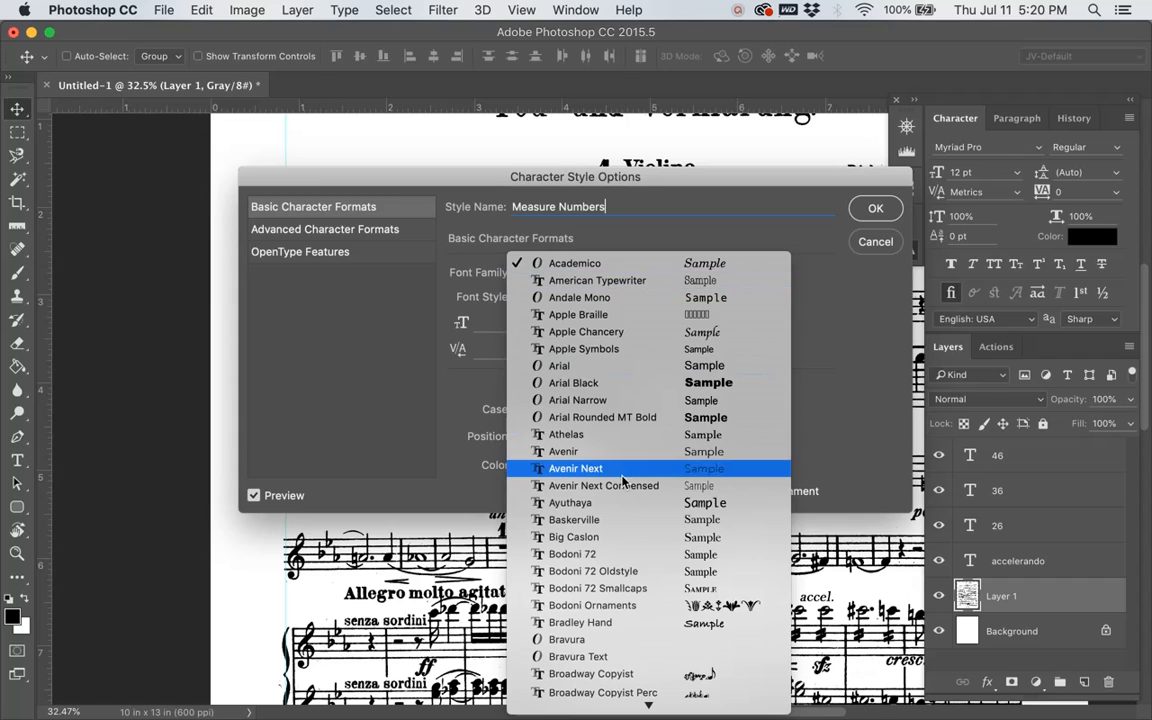
pyautogui.click(607, 572)
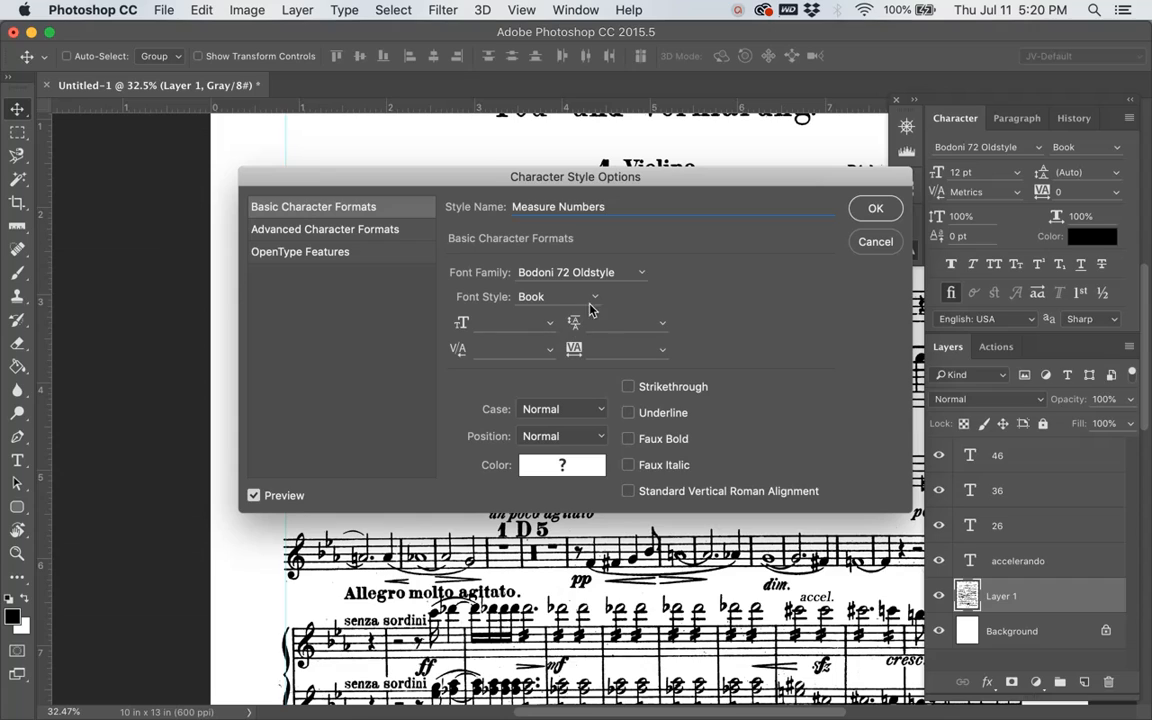
pyautogui.click(598, 298)
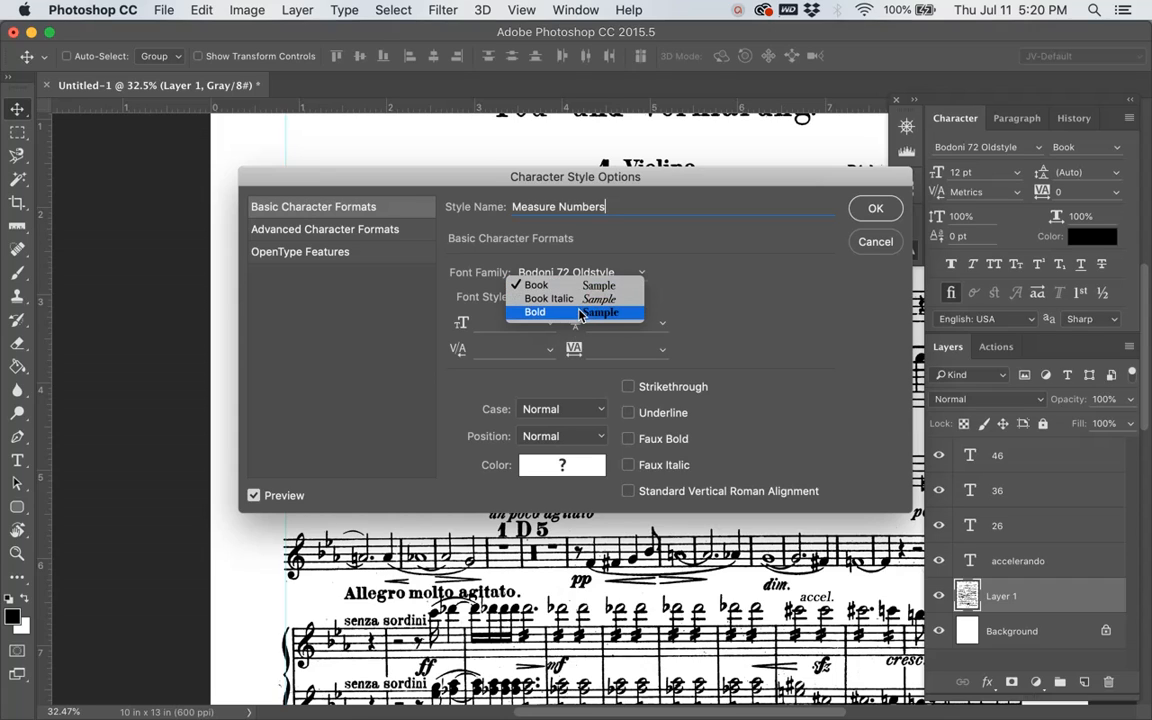
pyautogui.click(590, 312)
pyautogui.click(550, 323)
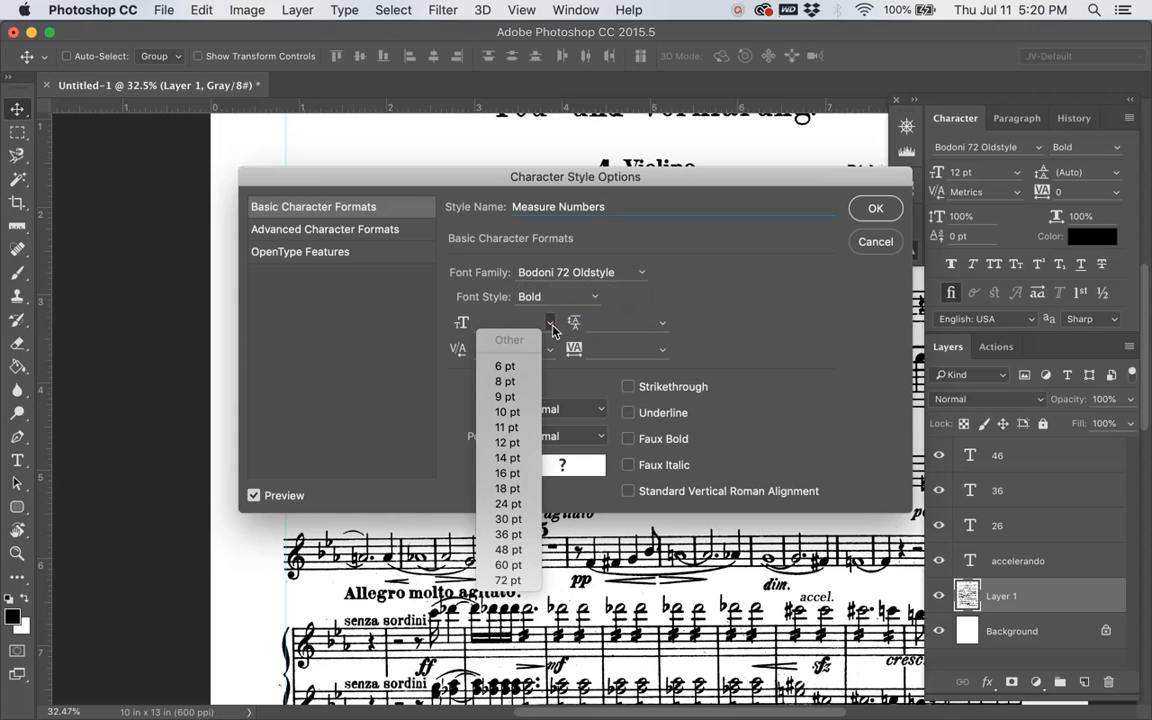
pyautogui.click(506, 442)
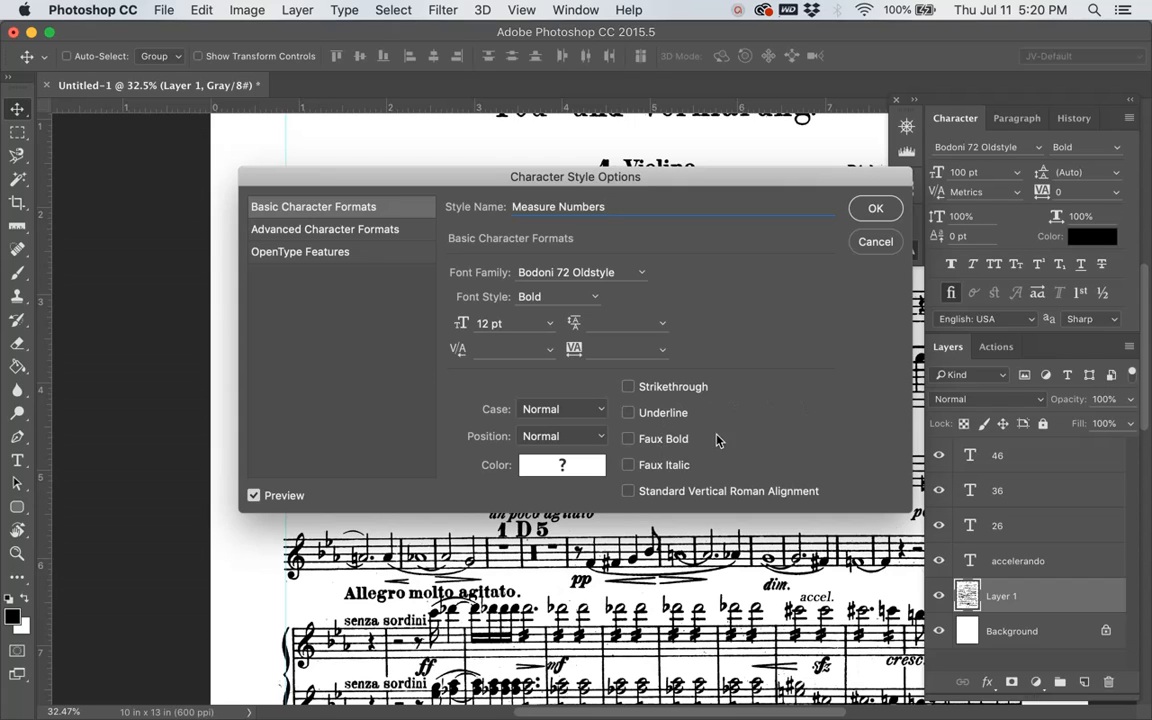
# Step: Give the Measure Numbers style the near-black text colour 030000 and save it after reviewing its advanced and OpenType options
pyautogui.click(562, 465)
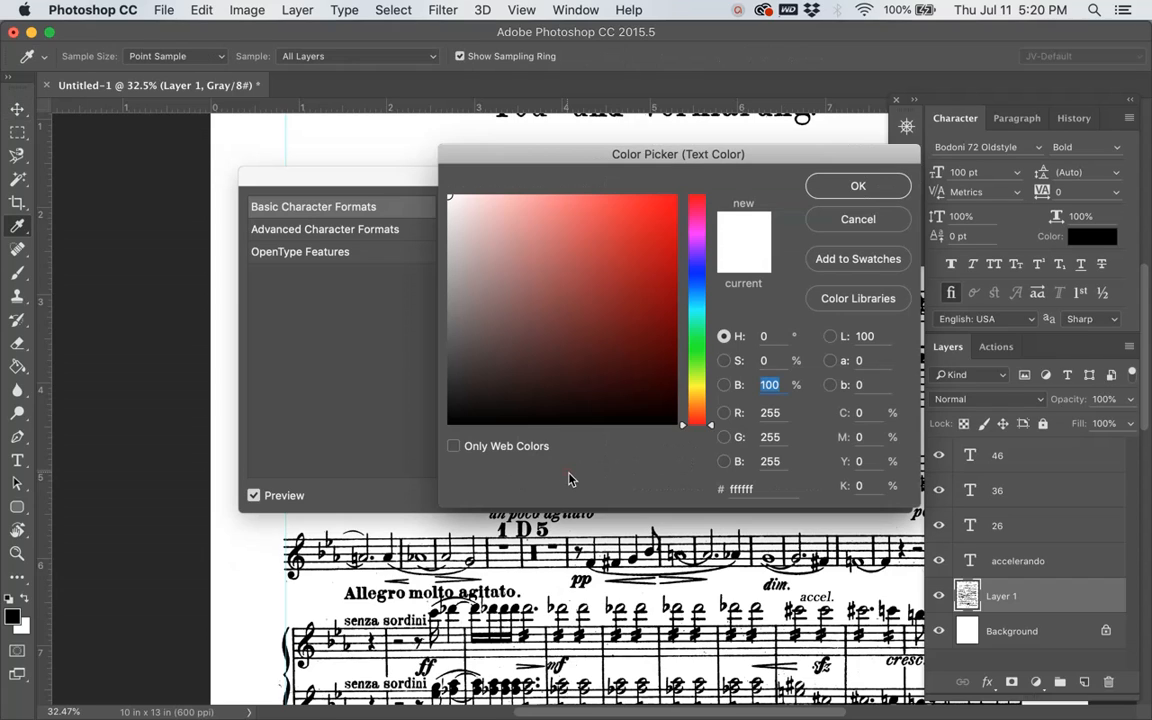
pyautogui.click(676, 423)
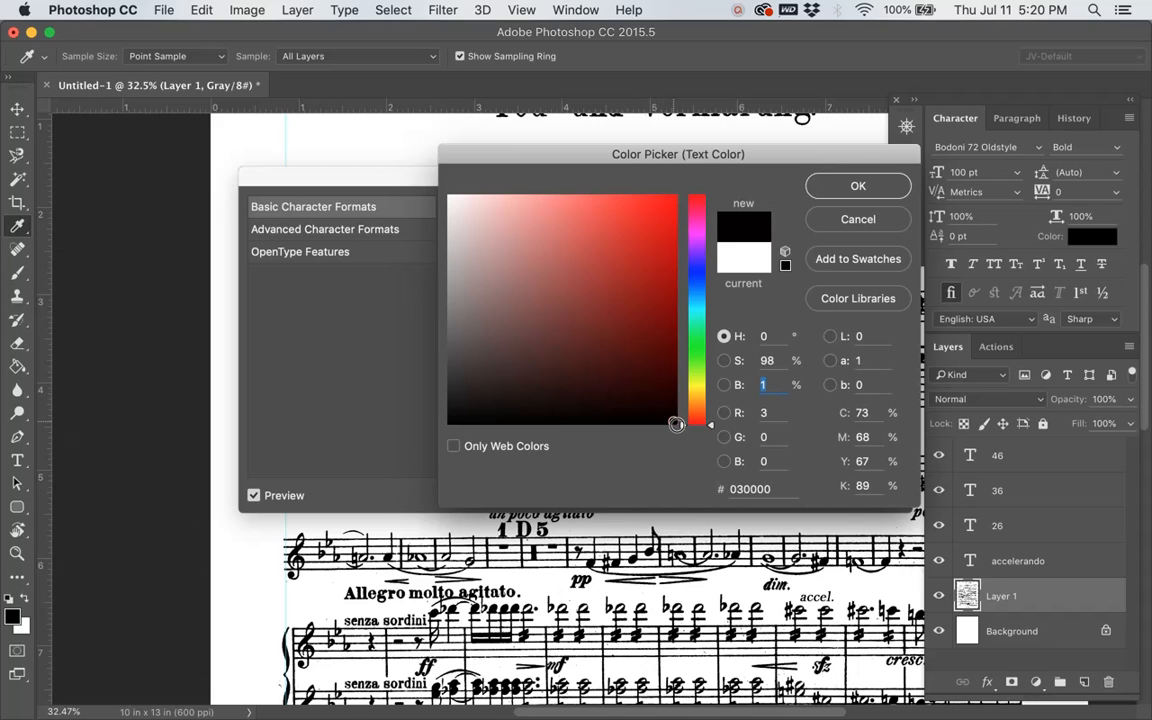
pyautogui.click(884, 186)
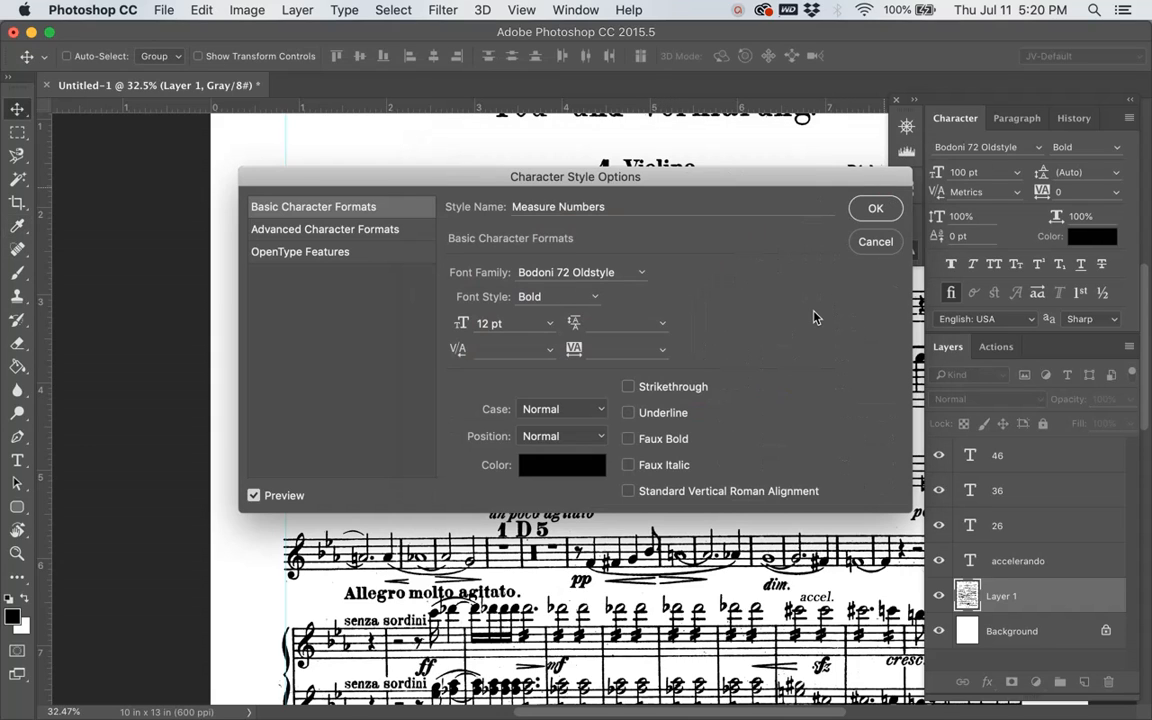
pyautogui.click(348, 233)
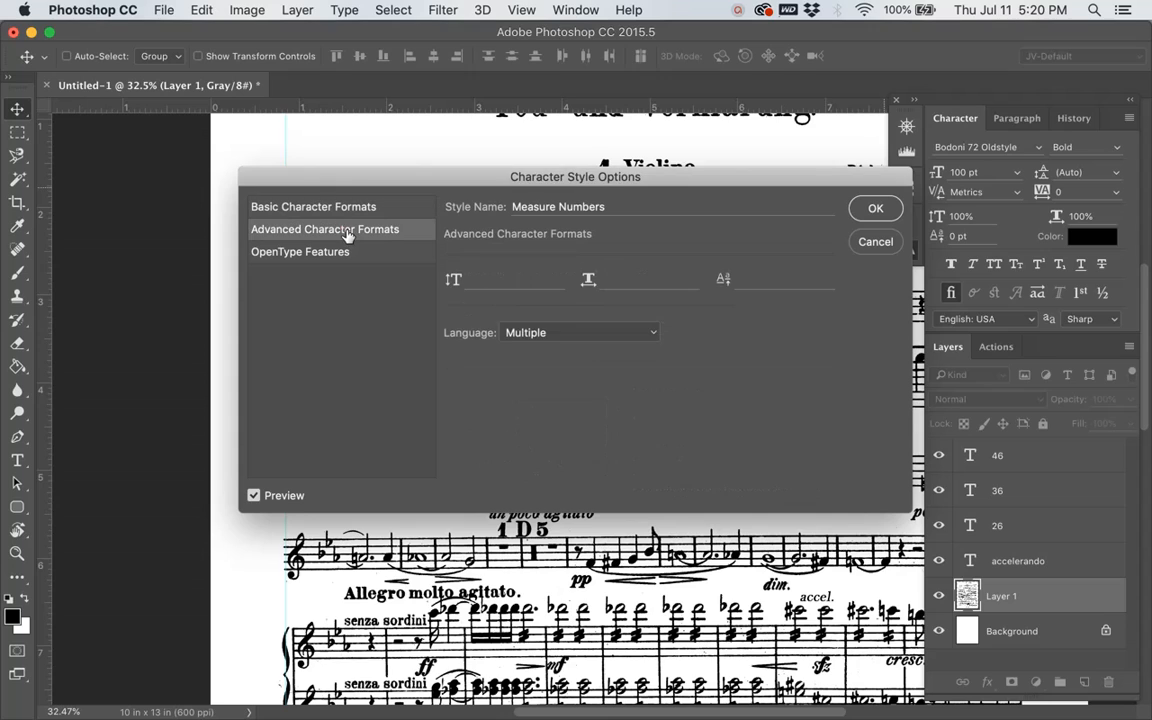
pyautogui.click(344, 254)
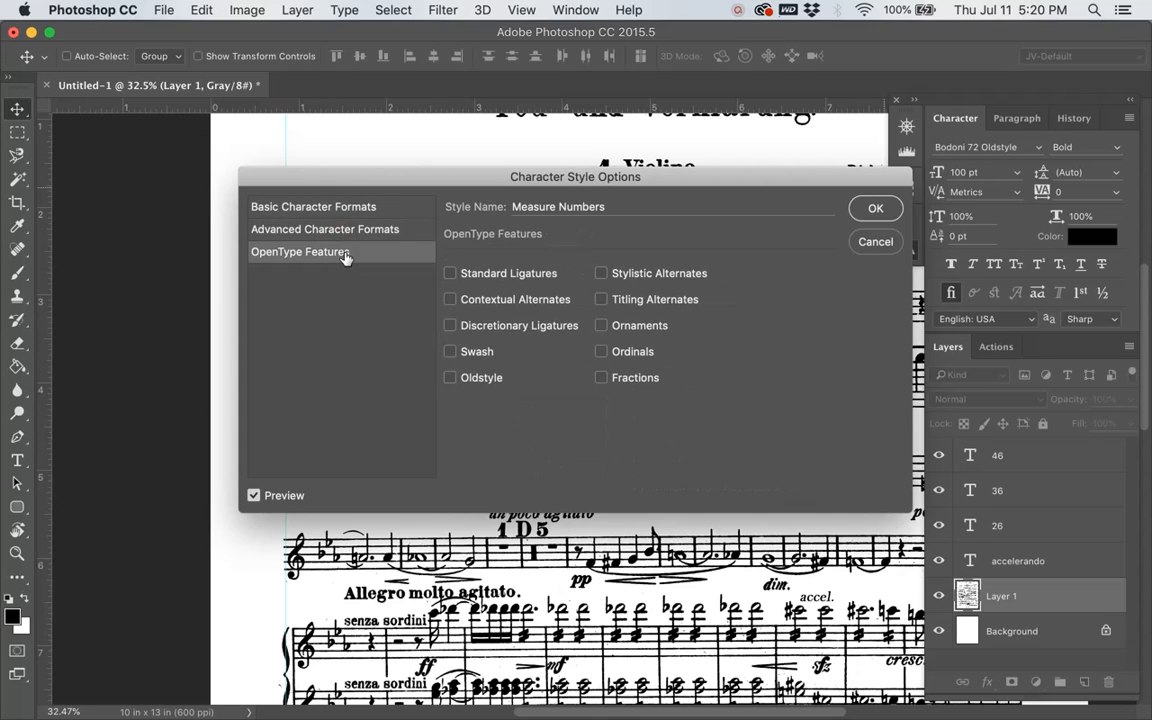
pyautogui.click(329, 210)
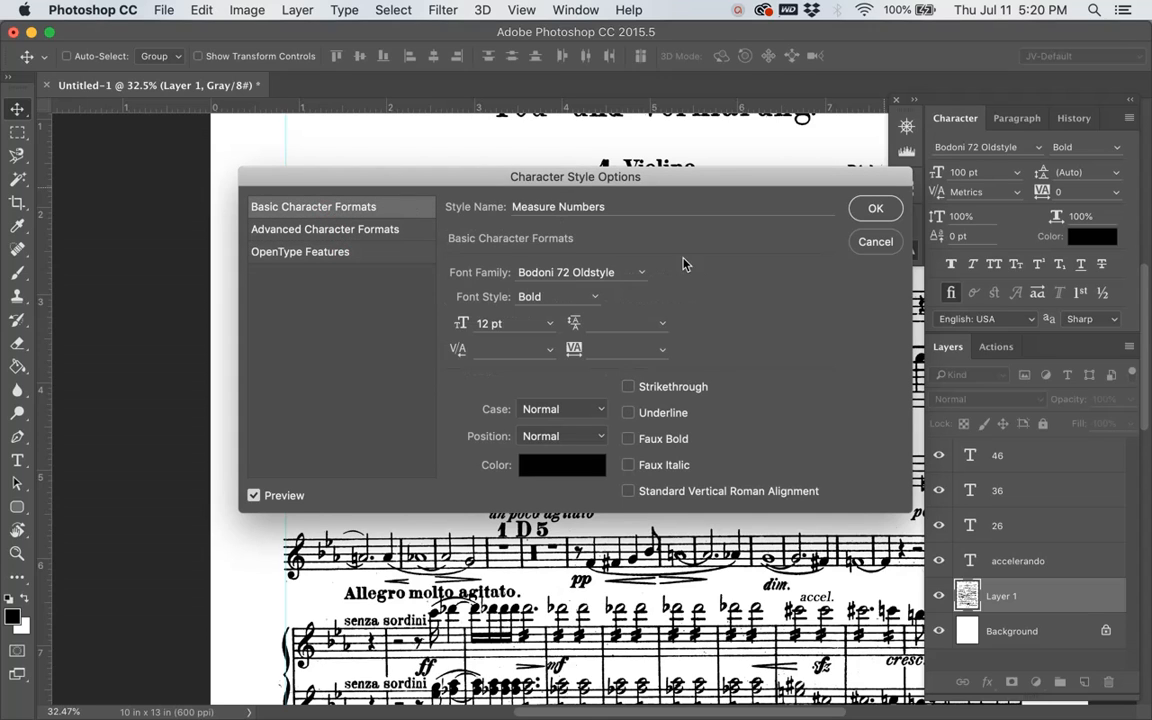
pyautogui.click(875, 209)
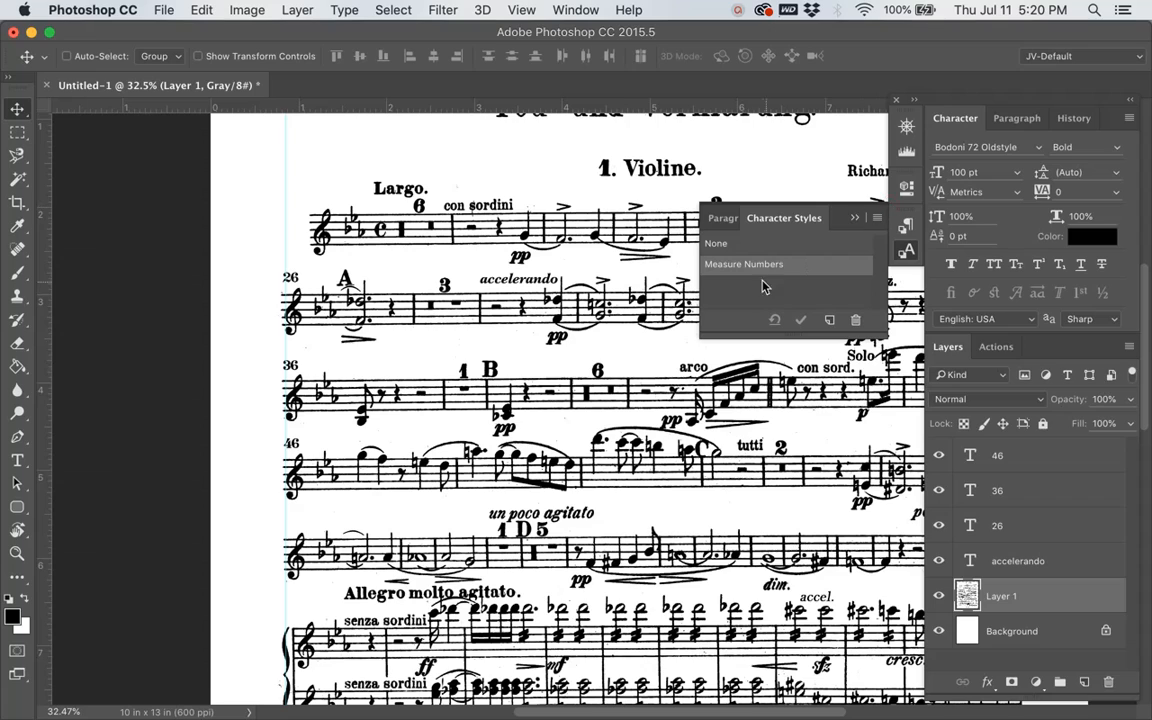
# Step: Create a second character style and name it "Tempo Markings"
pyautogui.click(831, 321)
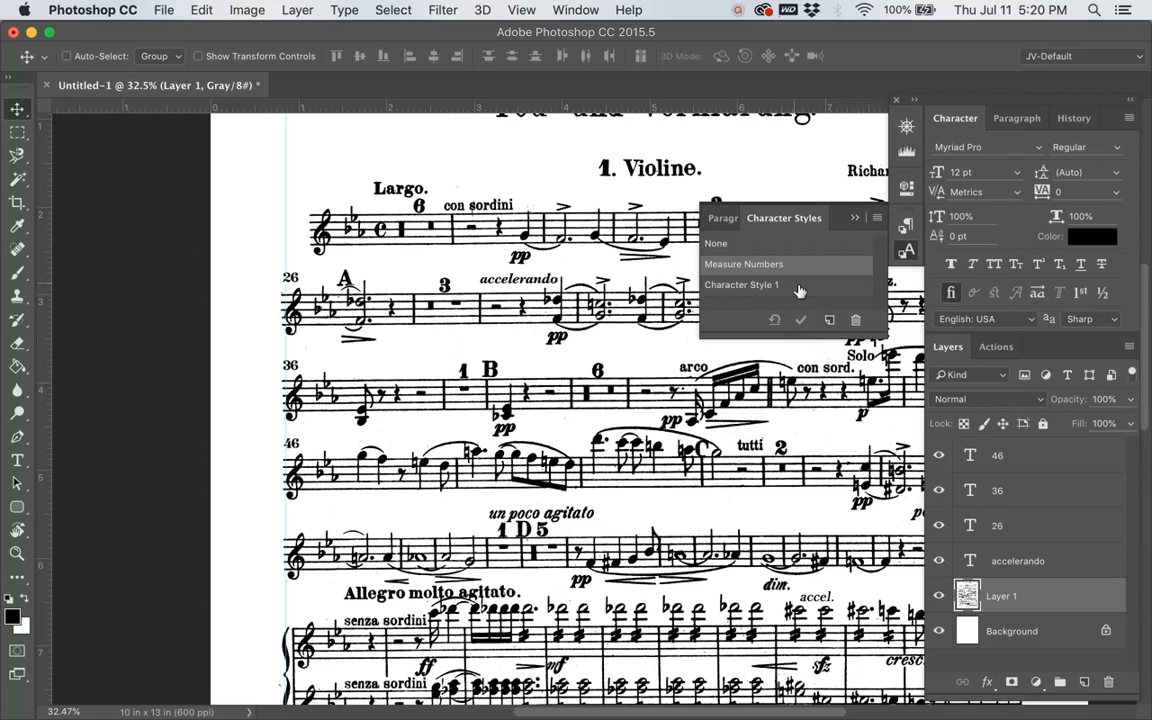
pyautogui.click(796, 286)
pyautogui.doubleClick(796, 286)
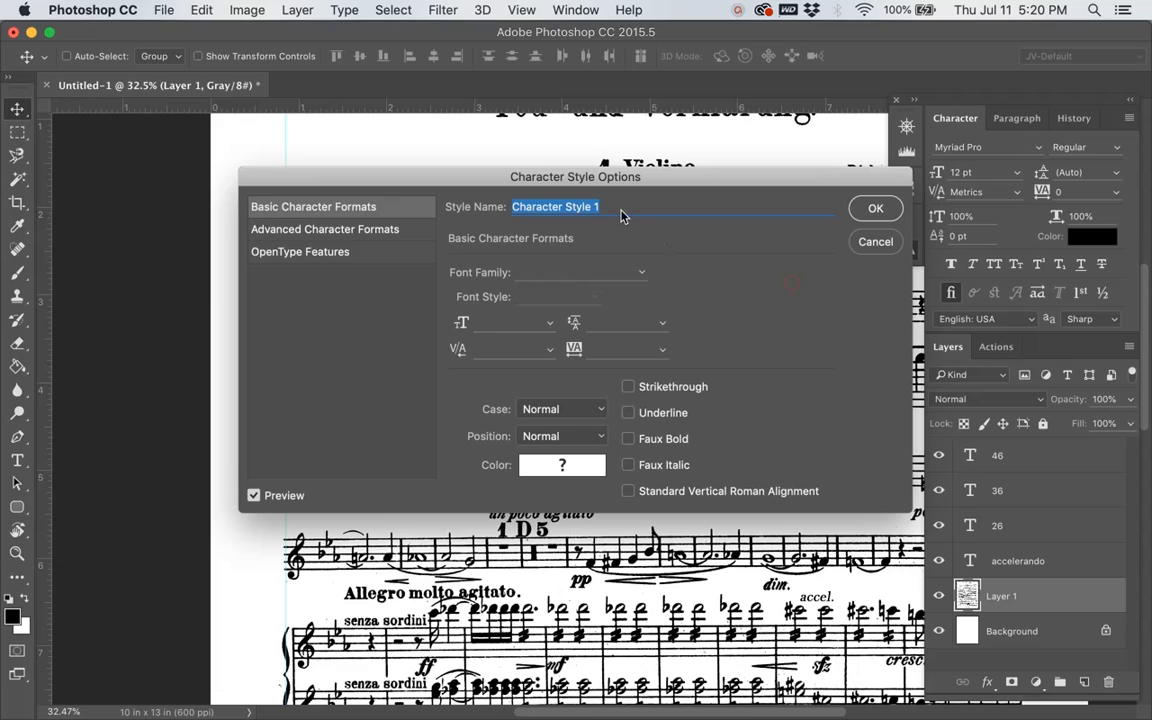
pyautogui.write('Tempo ')
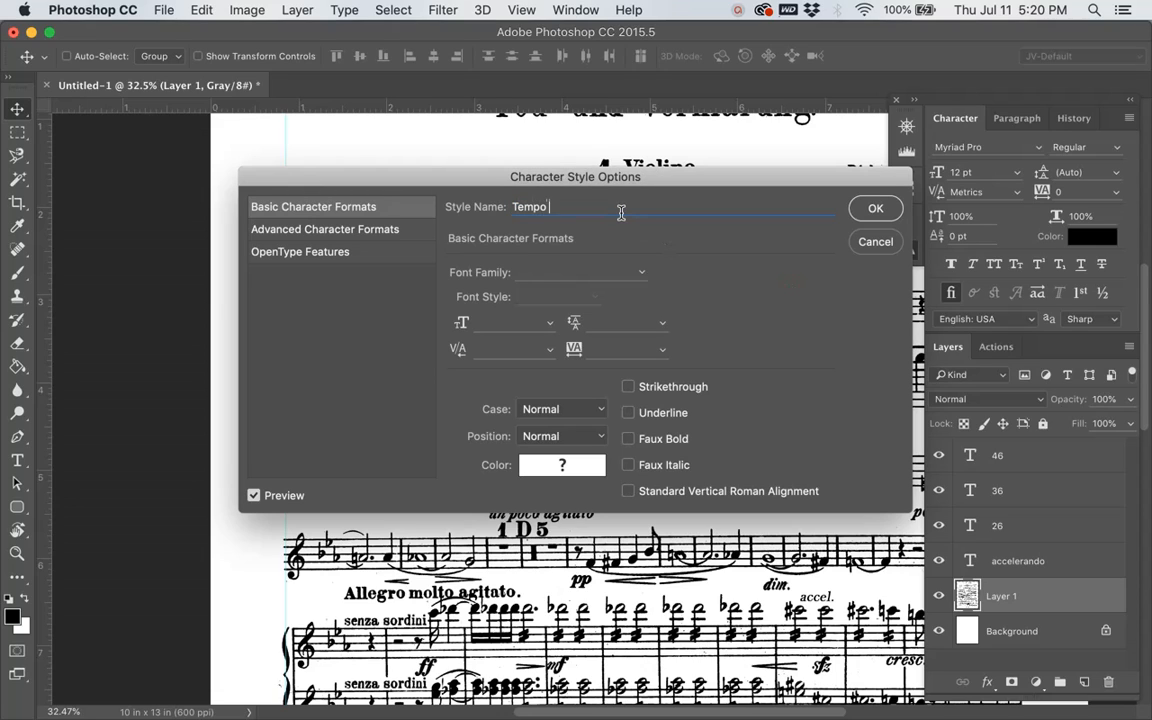
pyautogui.write('Markings')
# Step: Set the Tempo Markings style's font to Times New Roman, Bold, at 16 pt
pyautogui.click(641, 281)
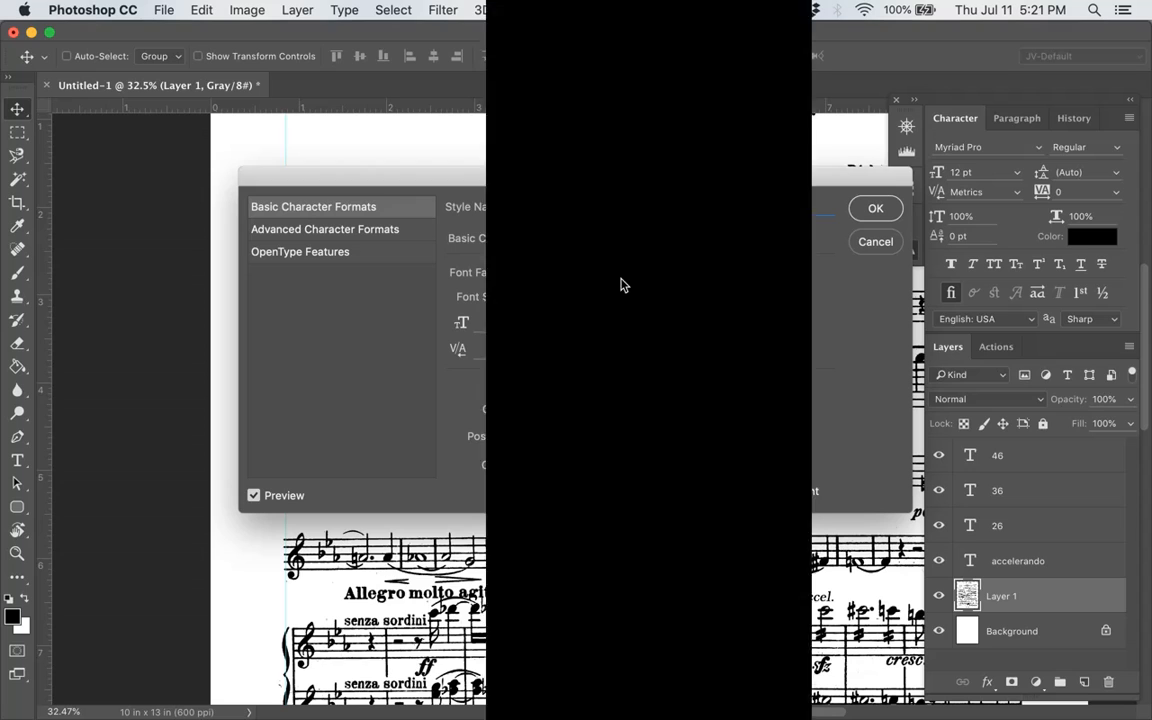
pyautogui.write('Times')
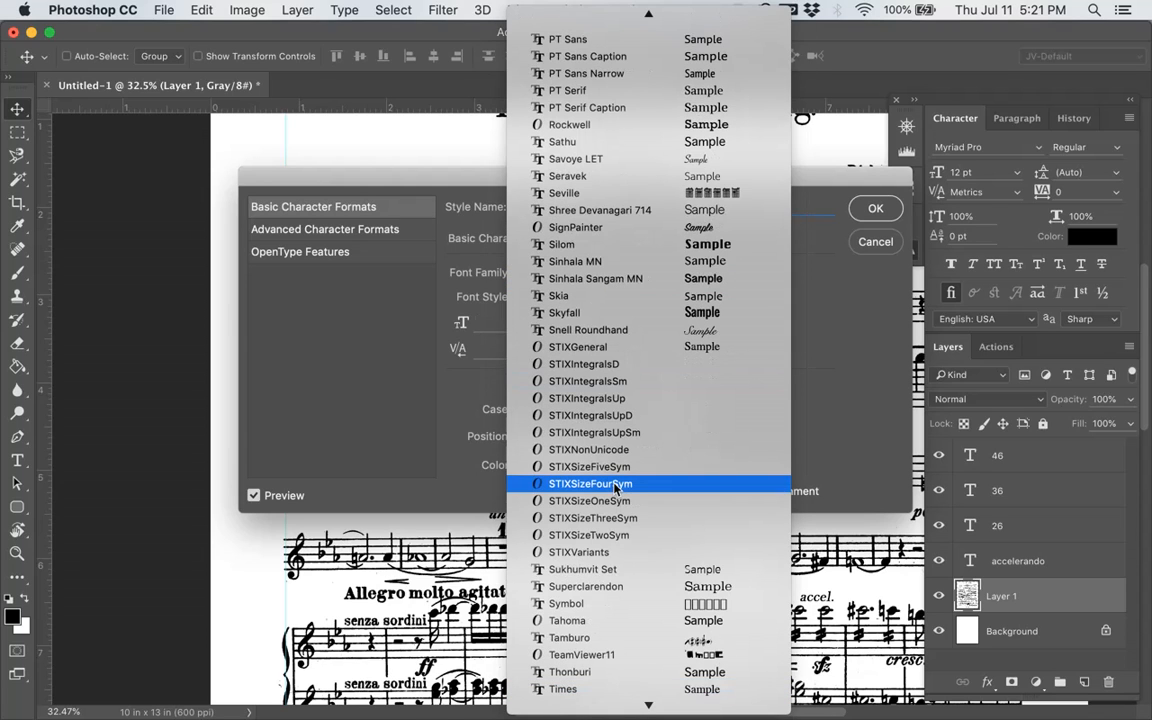
pyautogui.scroll(-6, 615, 486)
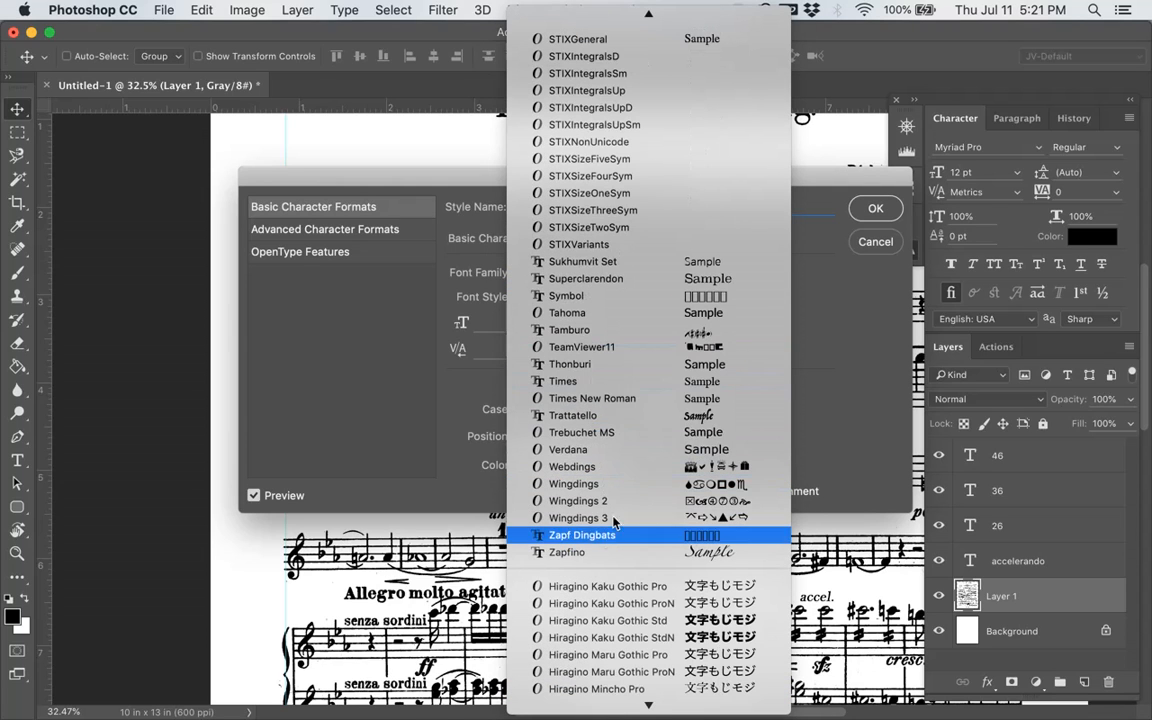
pyautogui.click(585, 398)
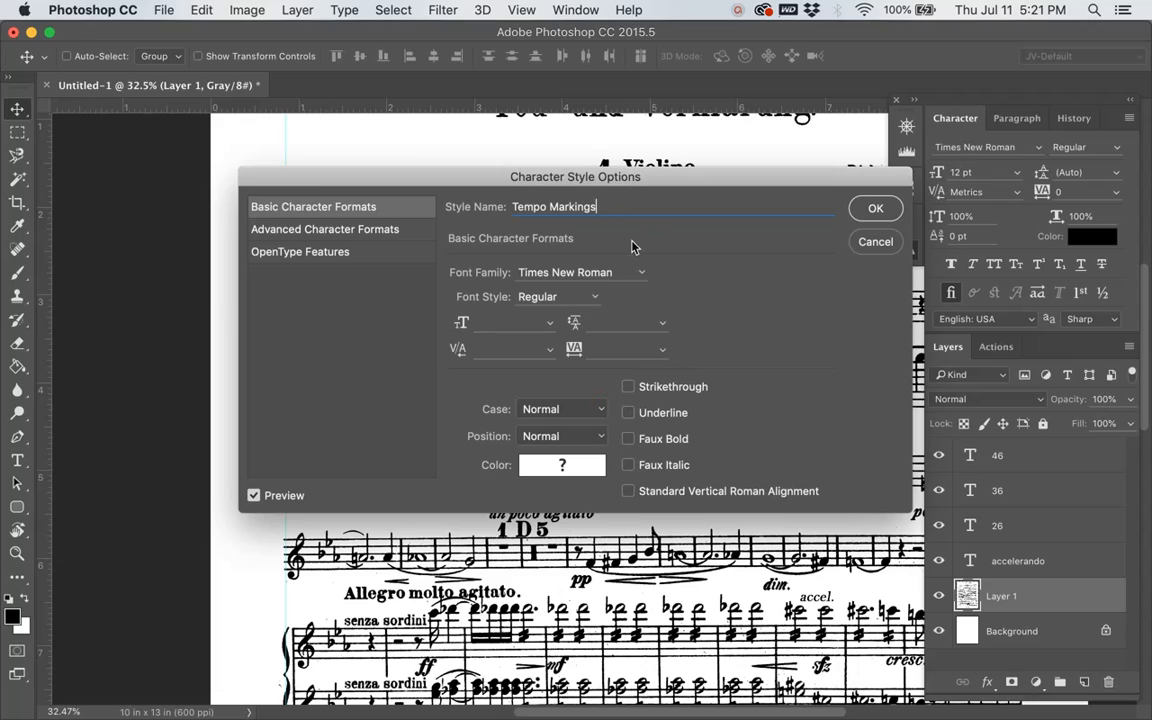
pyautogui.click(510, 322)
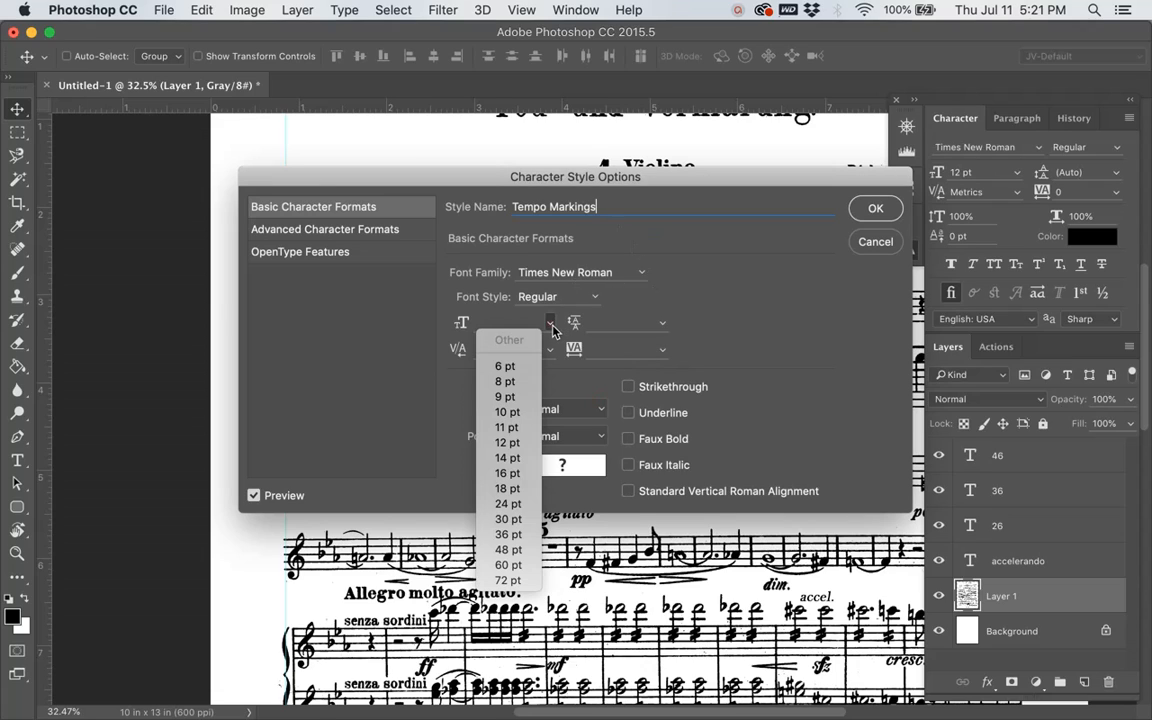
pyautogui.click(512, 478)
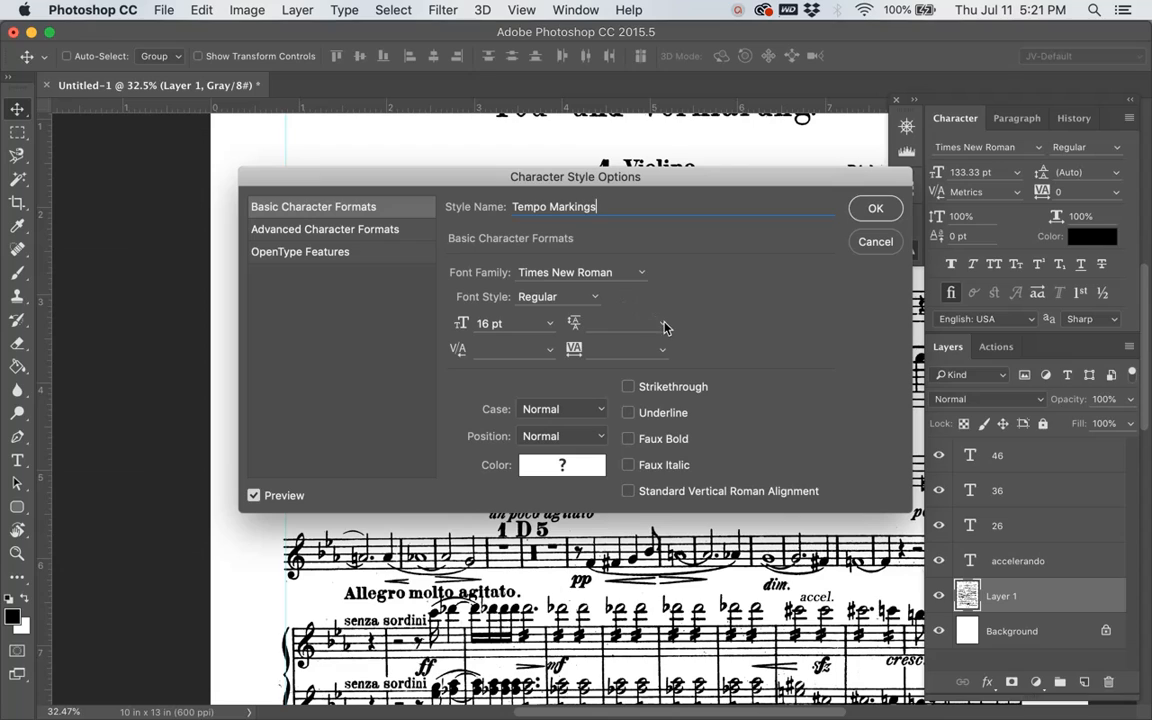
pyautogui.click(595, 303)
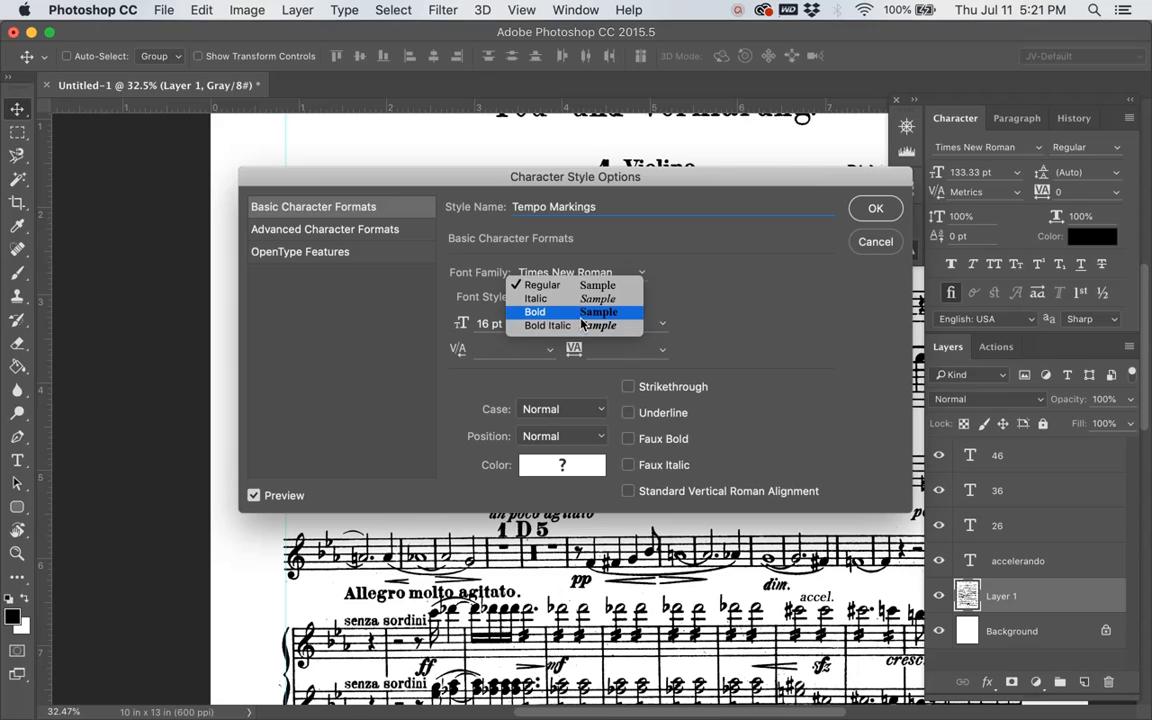
pyautogui.click(582, 322)
# Step: Give the Tempo Markings style the near-black text colour 020000 and save the style
pyautogui.click(598, 466)
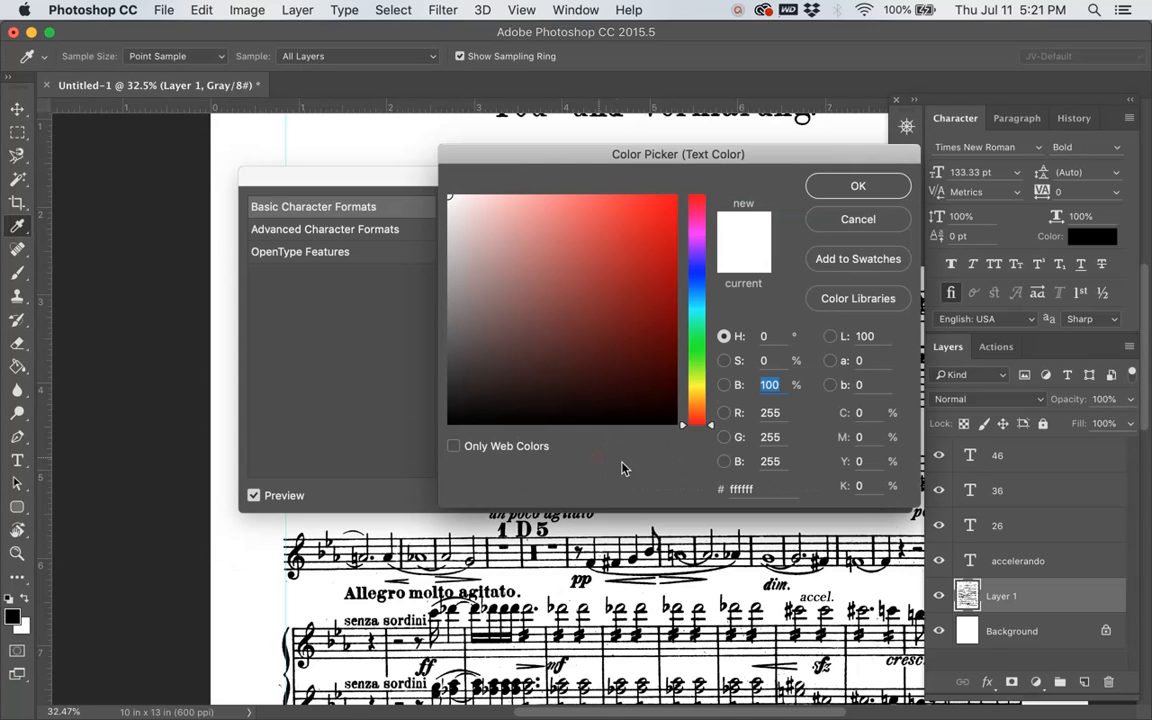
pyautogui.click(672, 420)
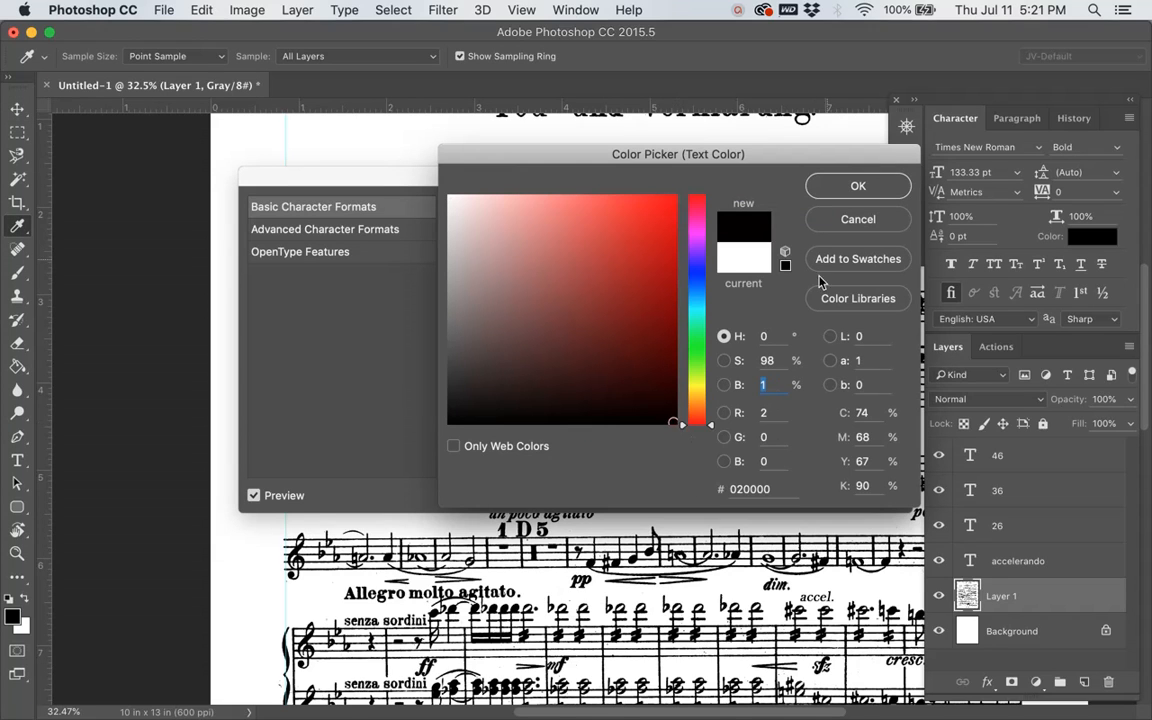
pyautogui.click(858, 186)
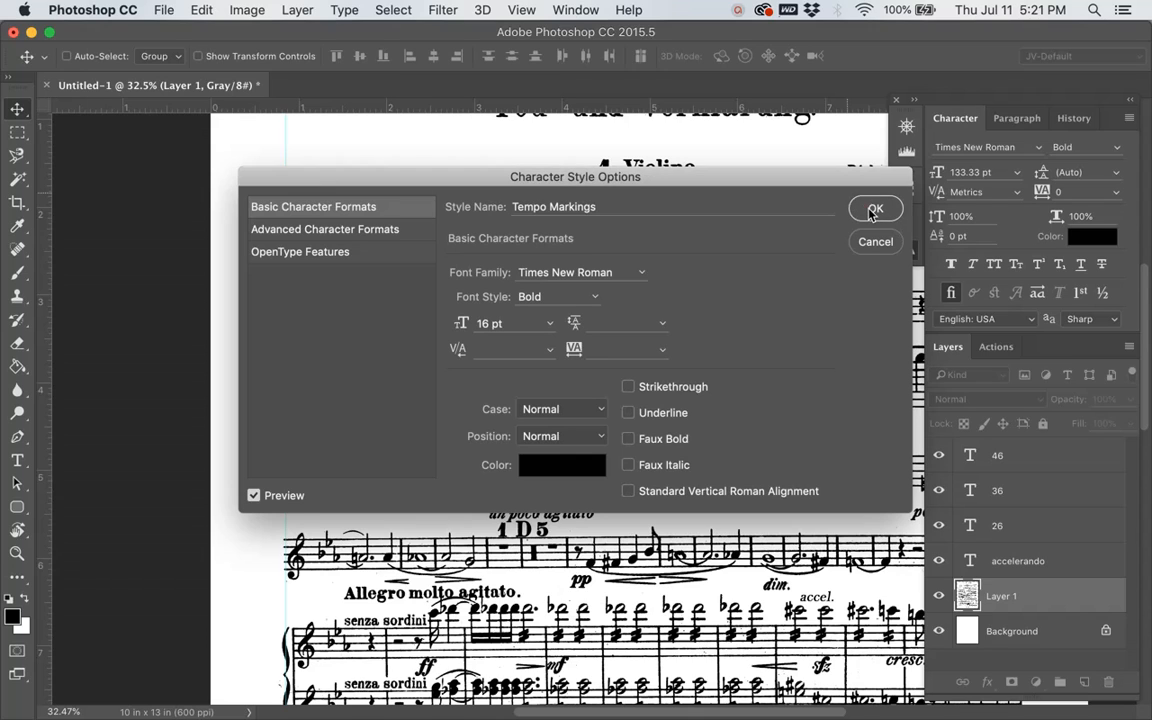
pyautogui.click(872, 207)
# Step: Compare the Measure Numbers and Tempo Markings character styles by selecting each in turn, and close the enlarged style list
pyautogui.click(762, 266)
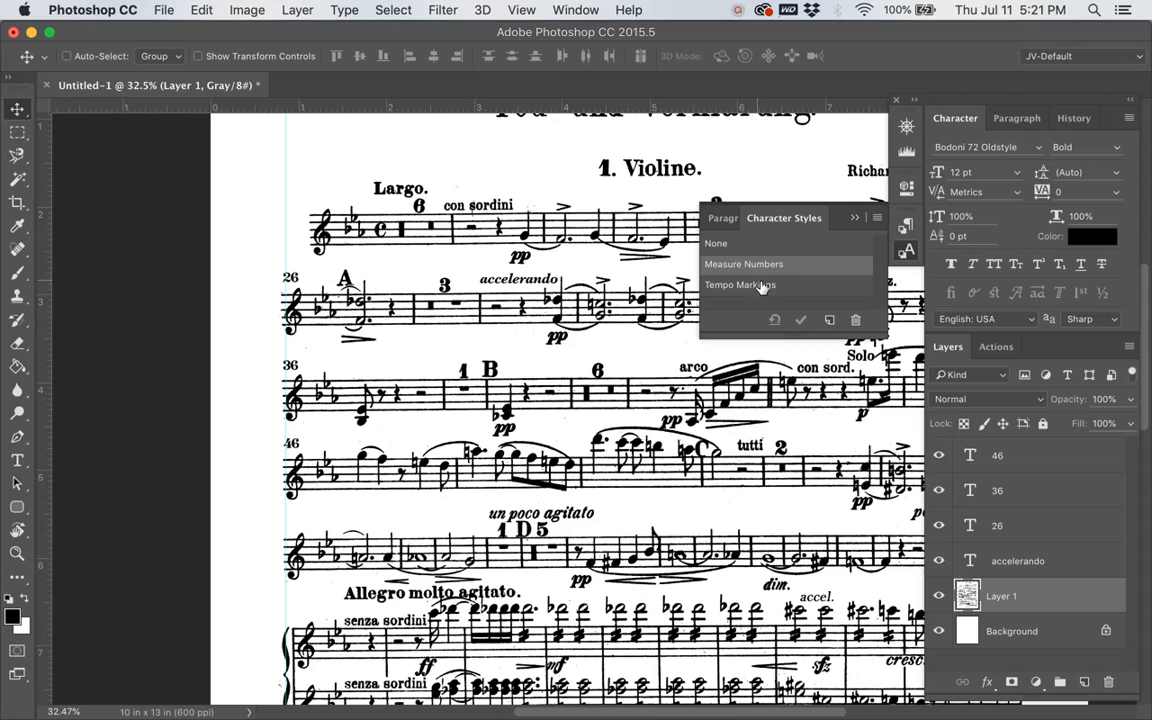
pyautogui.click(762, 286)
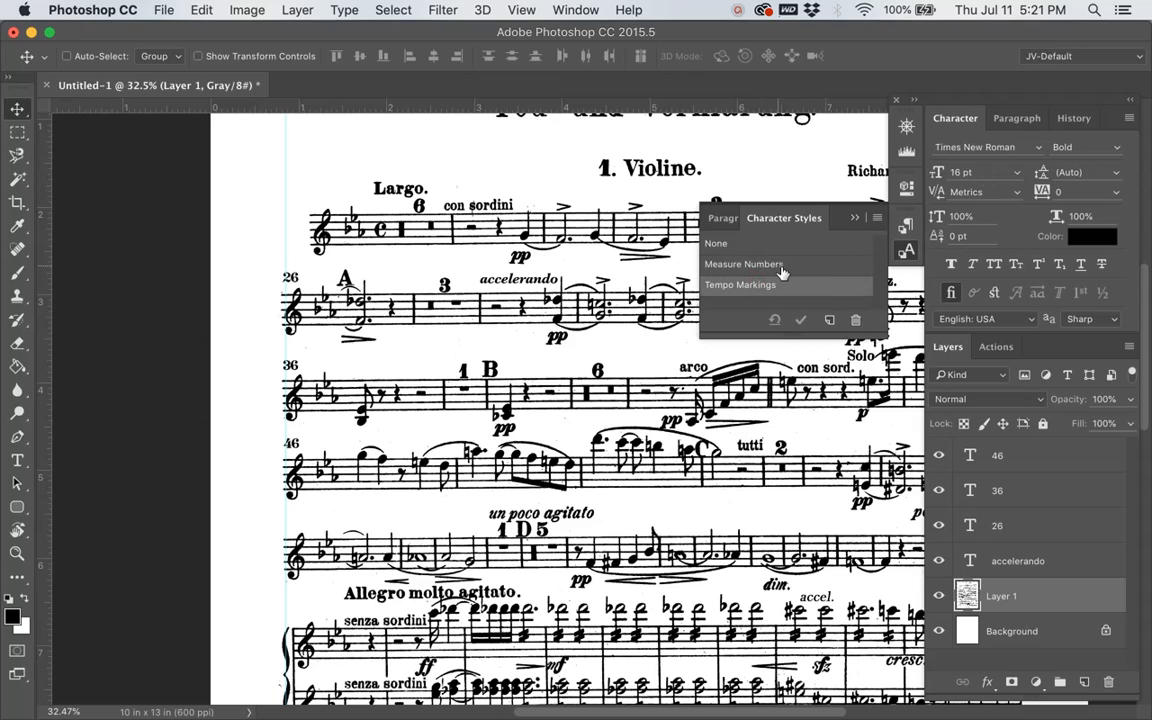
pyautogui.click(780, 266)
pyautogui.click(783, 286)
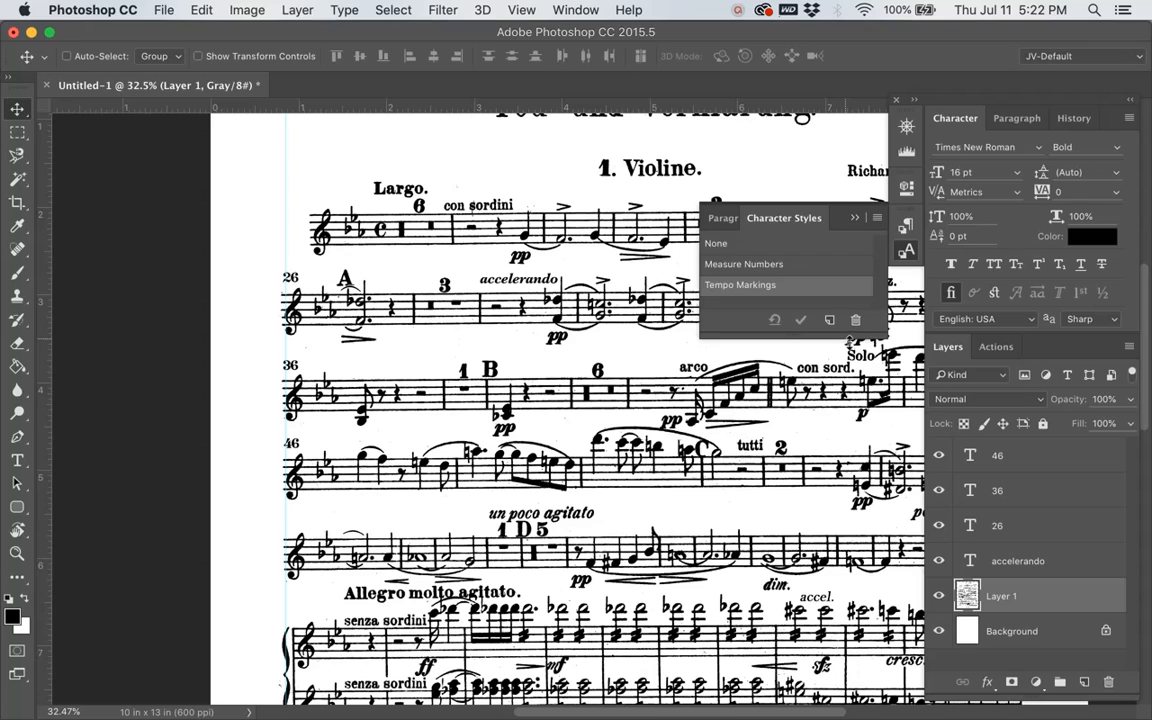
pyautogui.moveTo(845, 338); pyautogui.dragTo(854, 414)
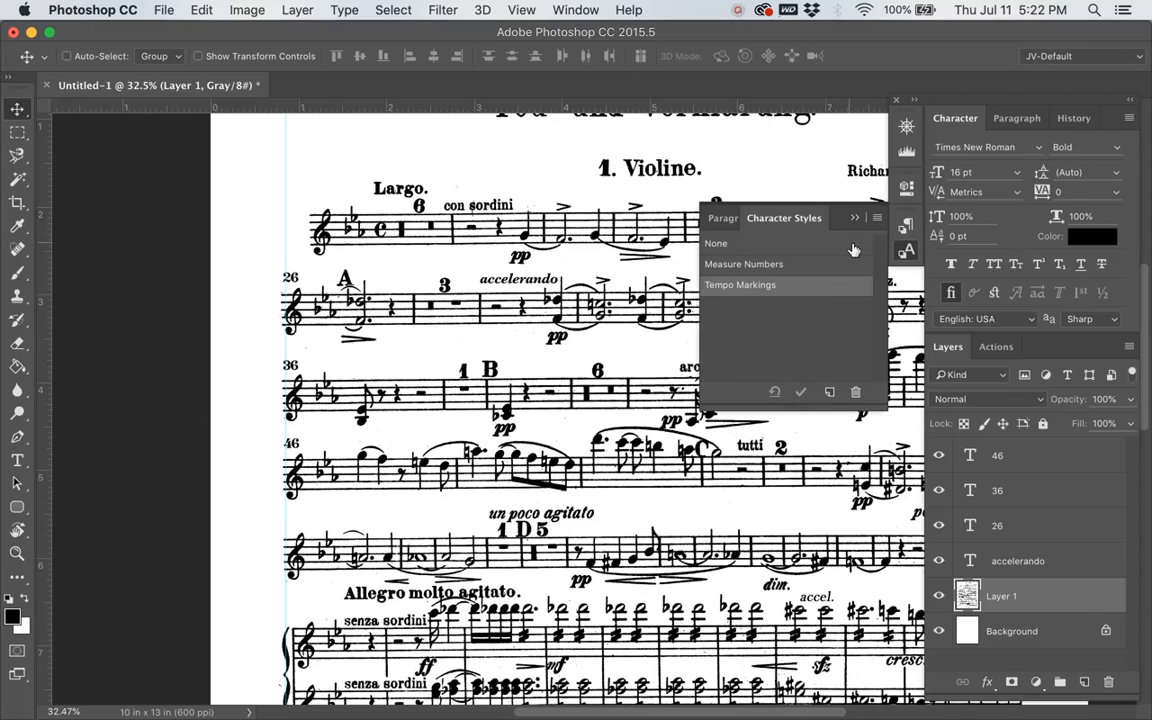
pyautogui.click(907, 254)
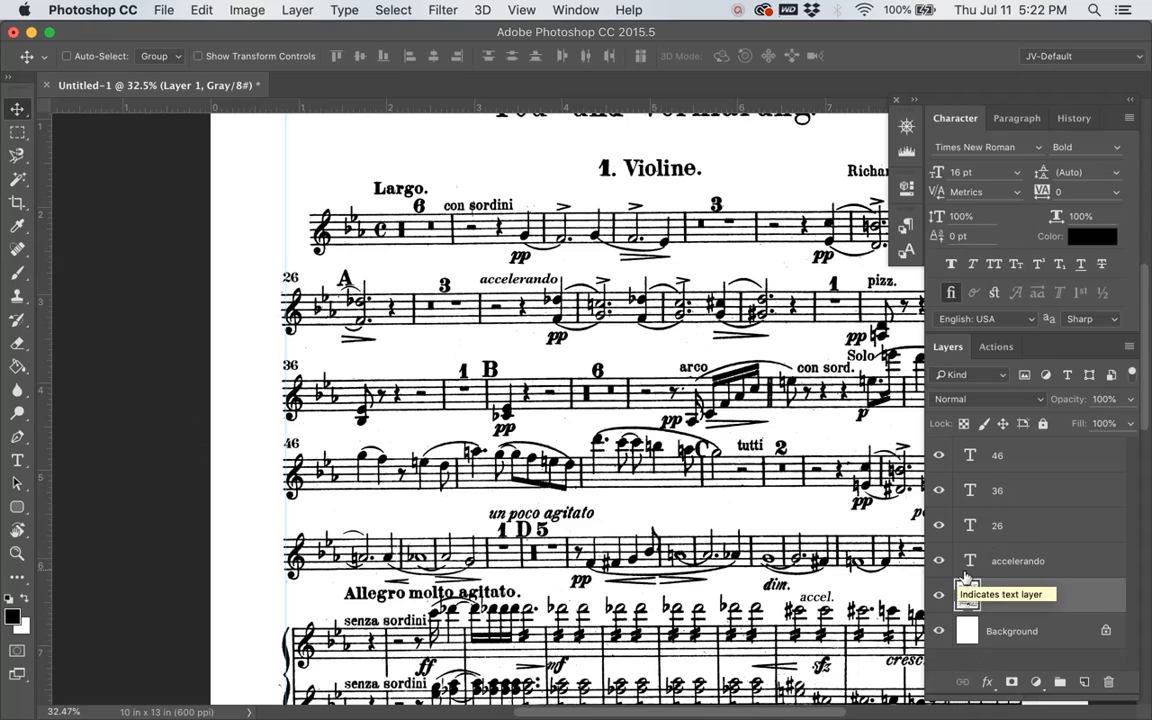
# Step: Move Layer 1 above all the text layers, and return it to just above the Background layer
pyautogui.moveTo(1010, 540); pyautogui.dragTo(868, 404)
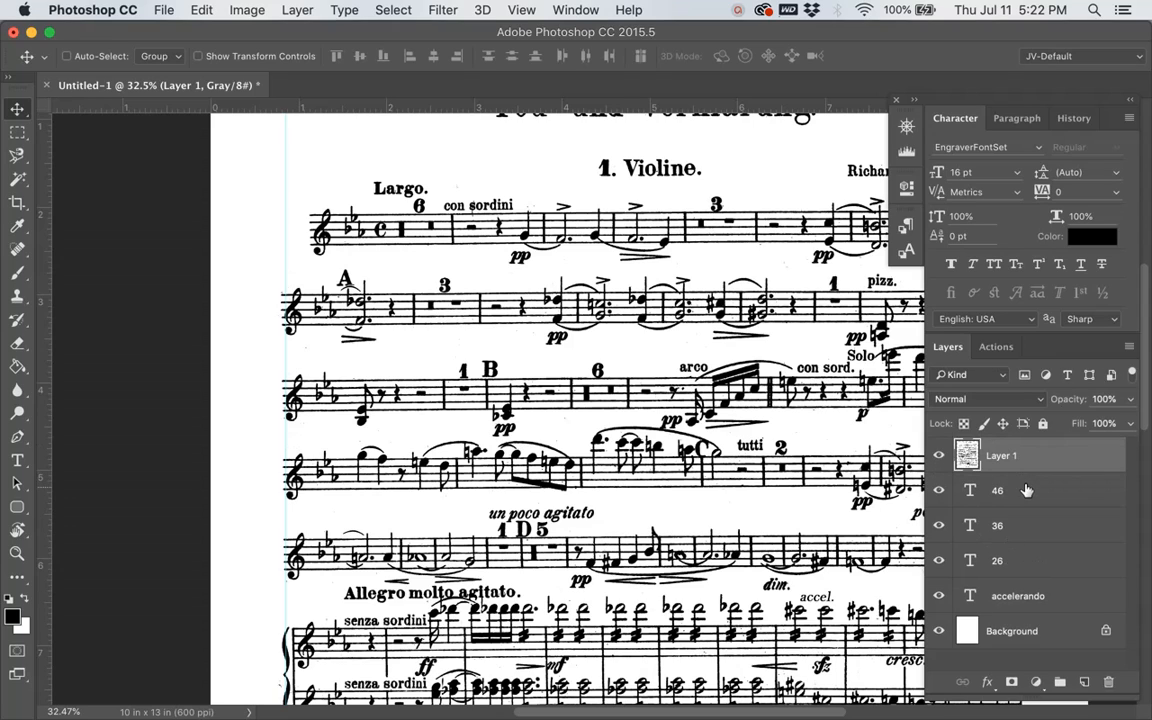
pyautogui.click(936, 498)
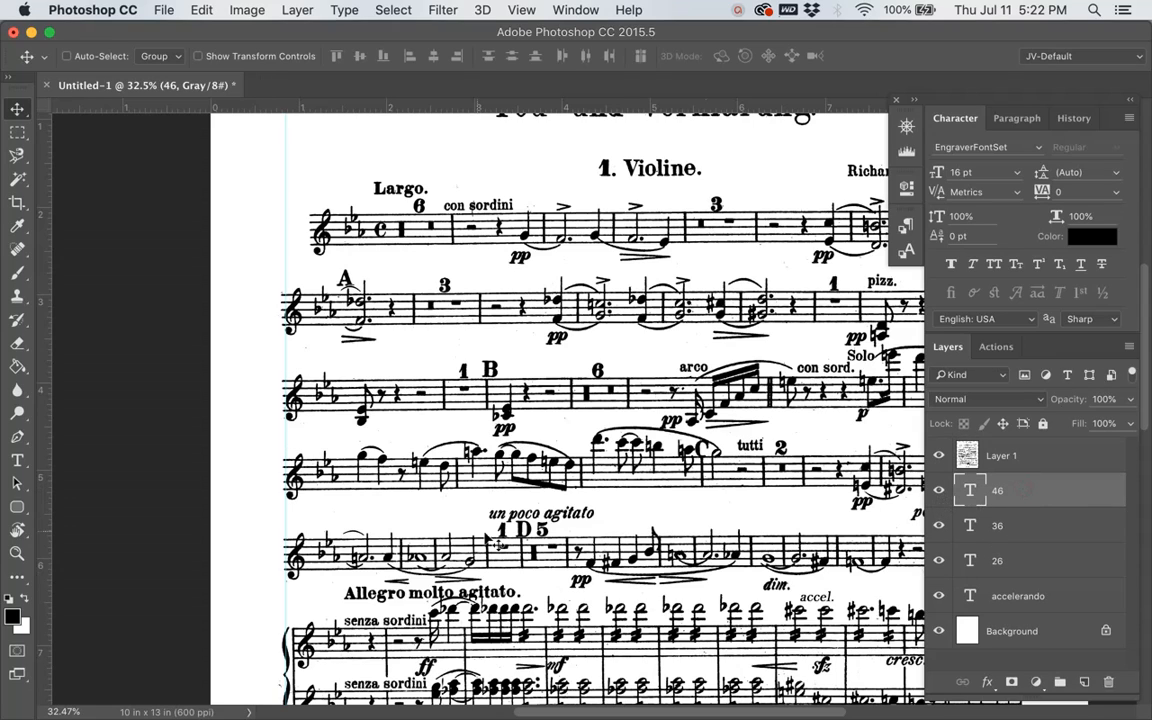
pyautogui.click(1050, 460)
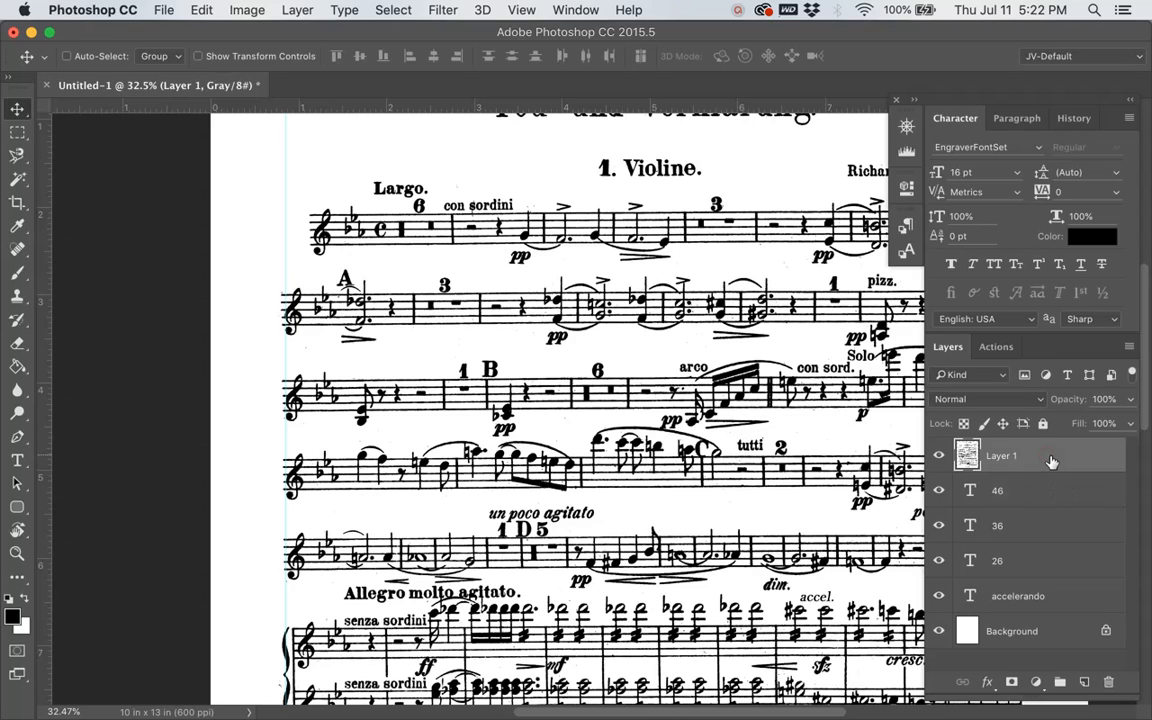
pyautogui.moveTo(1050, 460); pyautogui.dragTo(1035, 612)
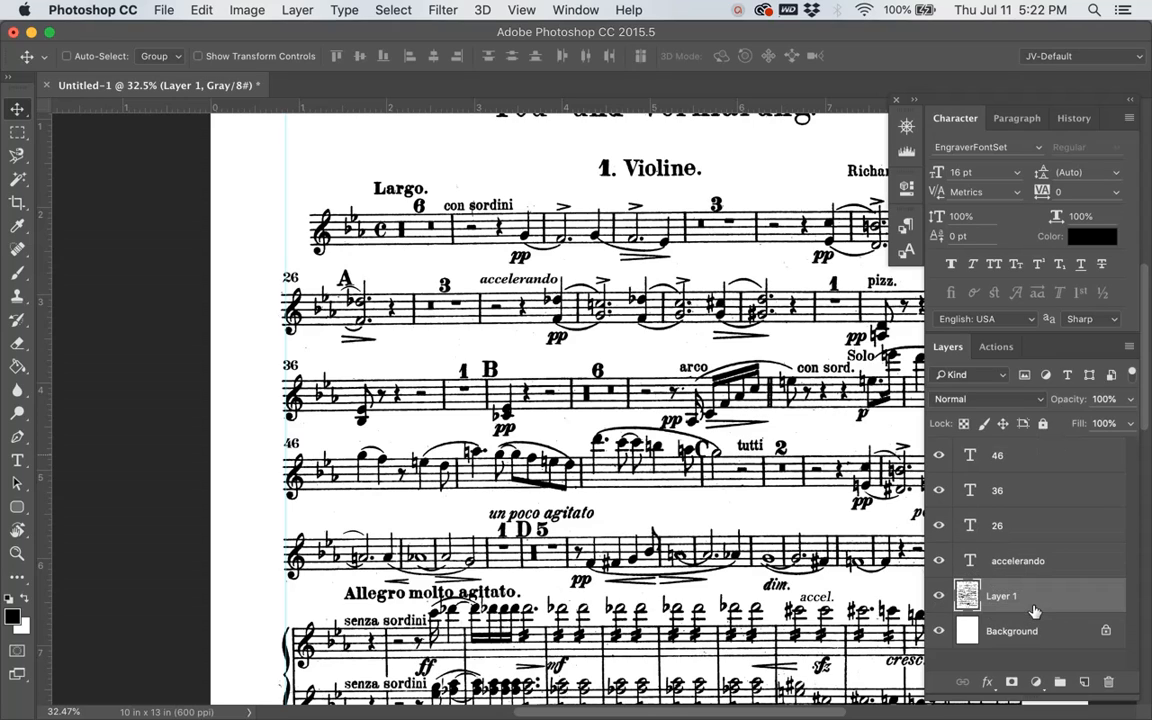